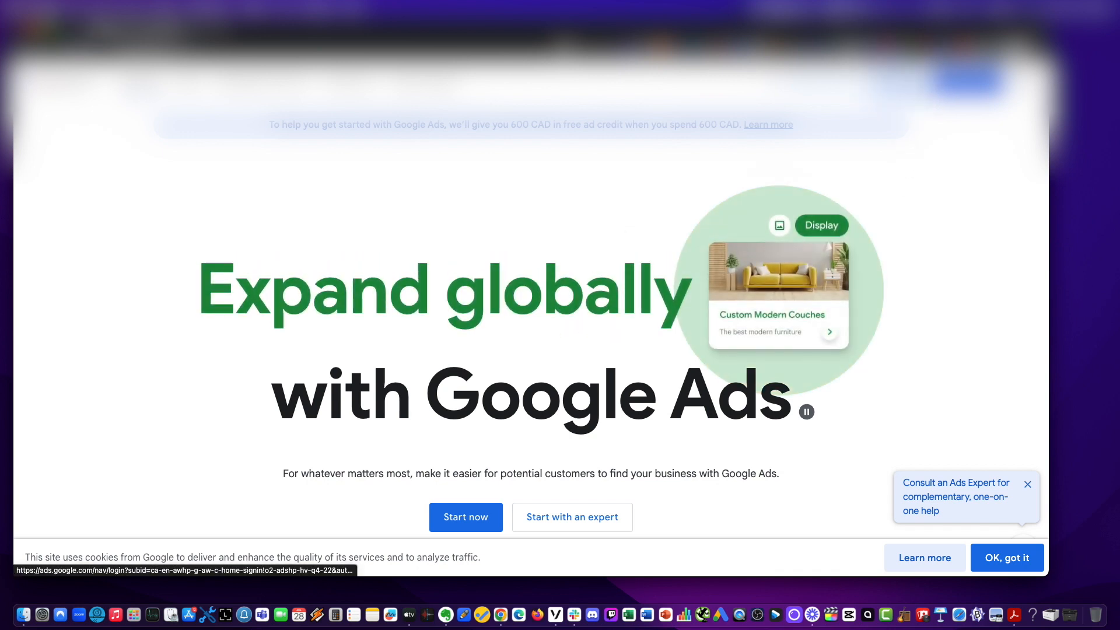
Sign in to Google Ads and choose to create a new Google Ads account.
left_click(901, 80)
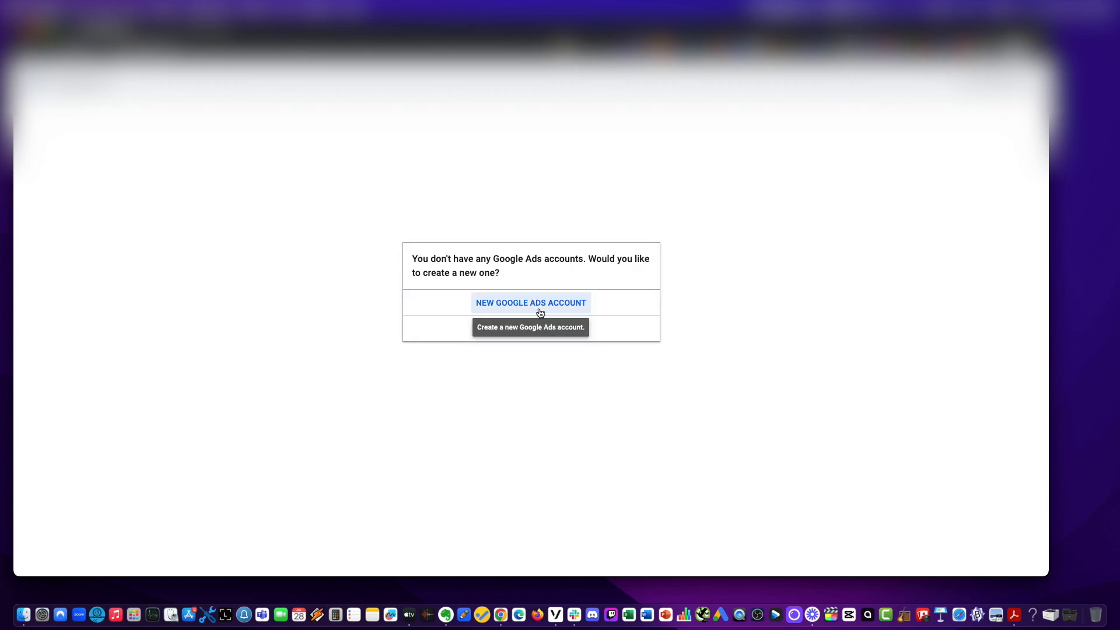
left_click(503, 300)
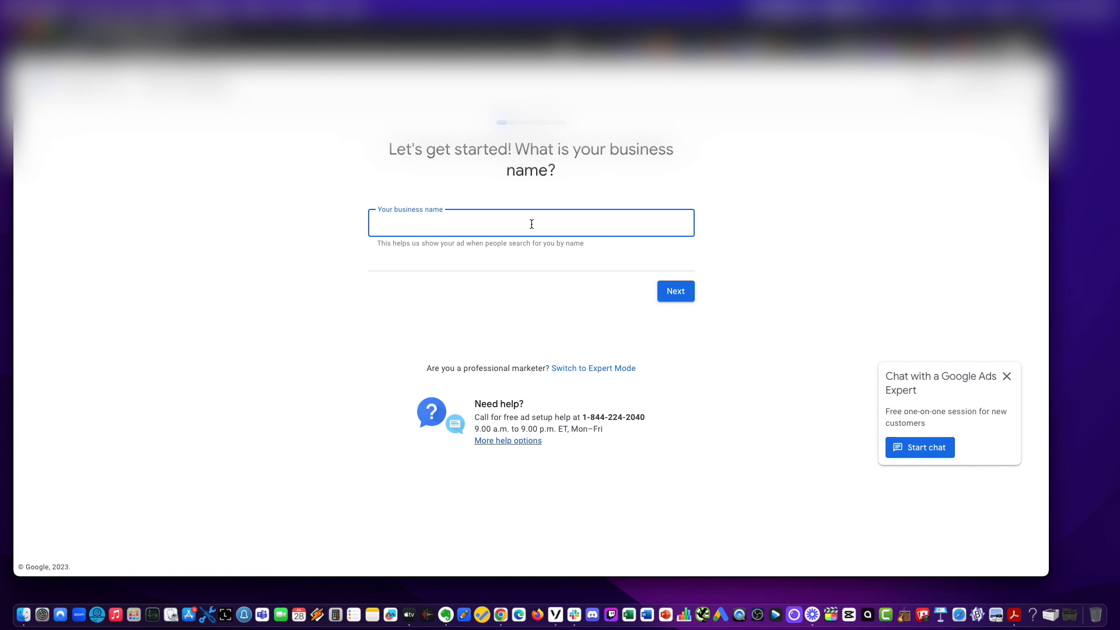
Dismiss the chat popup, enter the business name Luxe and continue.
left_click(1007, 376)
left_click(453, 217)
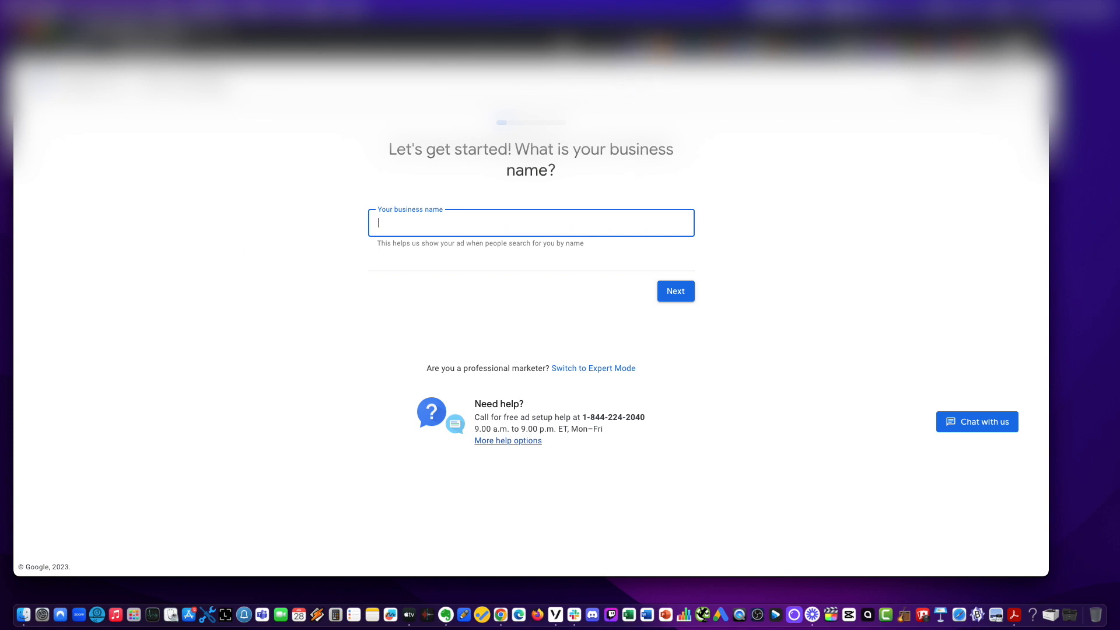
left_click(802, 177)
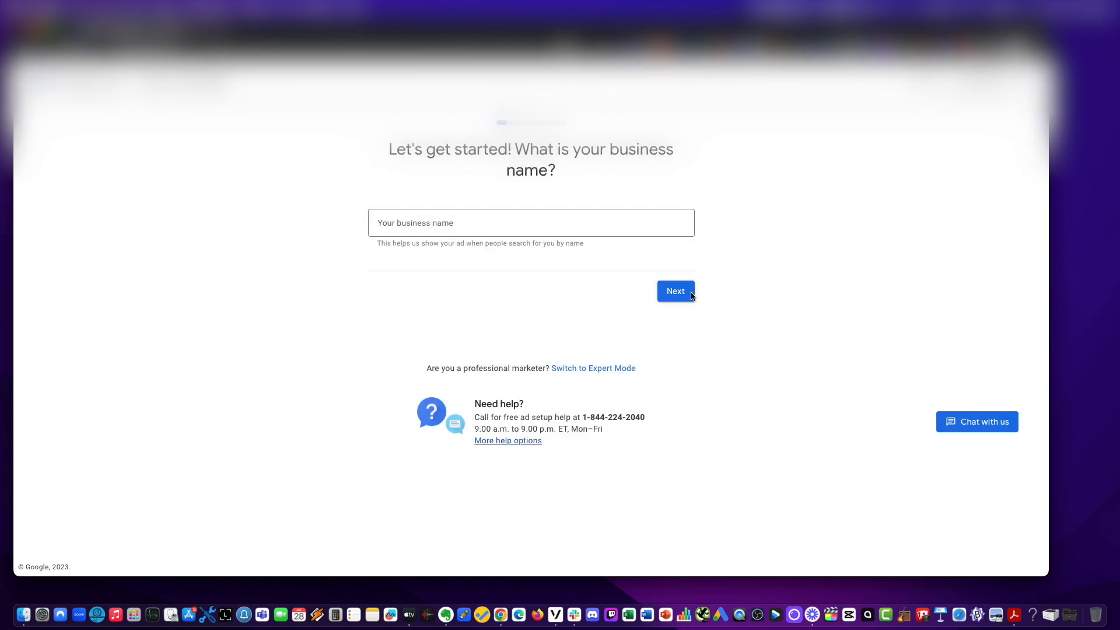
left_click(526, 215)
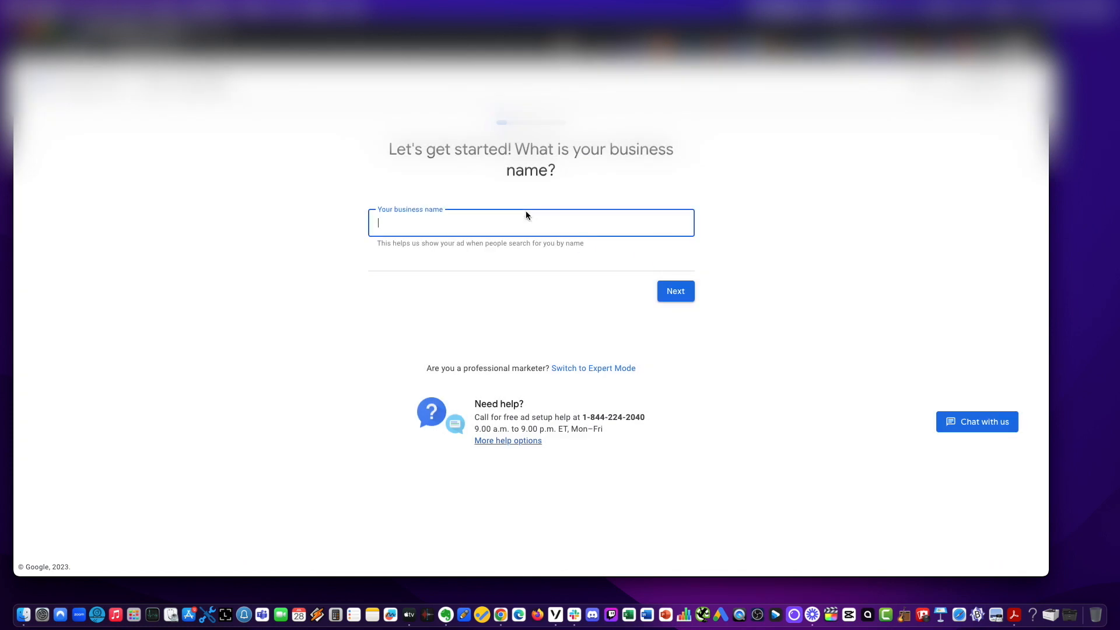
type("LuxeAMZ")
left_click(682, 295)
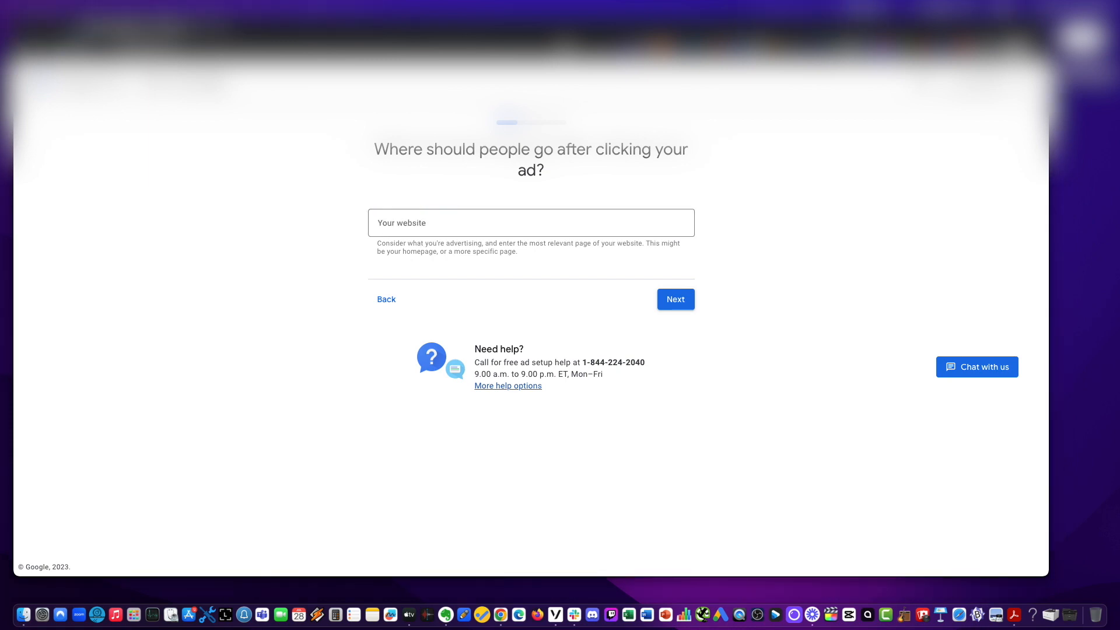
left_click(500, 228)
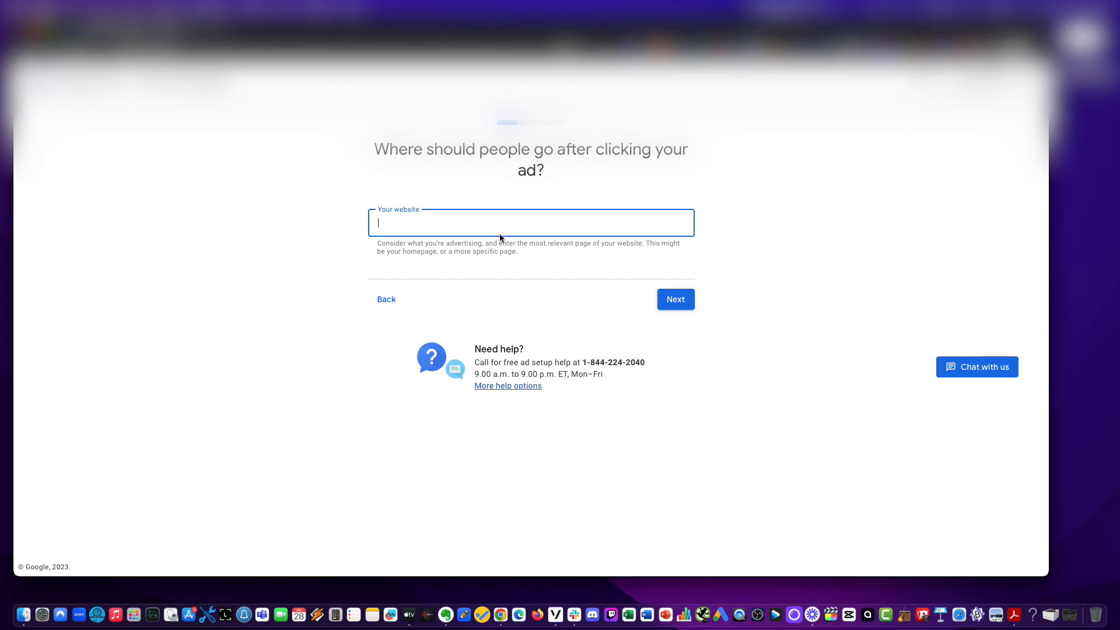
type("https://luxeamz.com/")
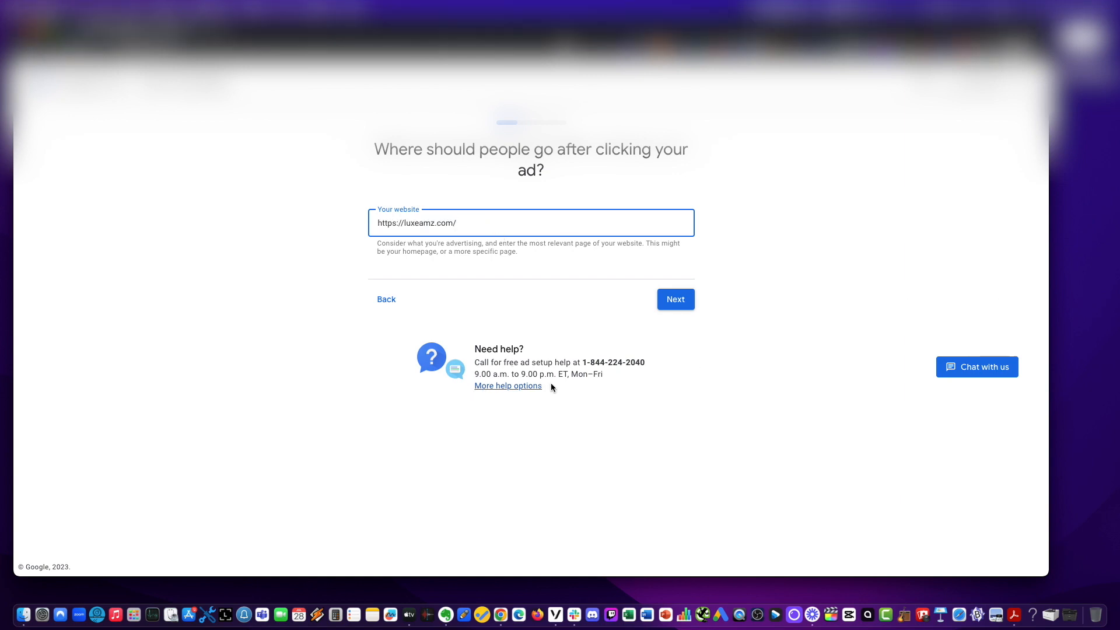
left_click(676, 305)
left_click(673, 300)
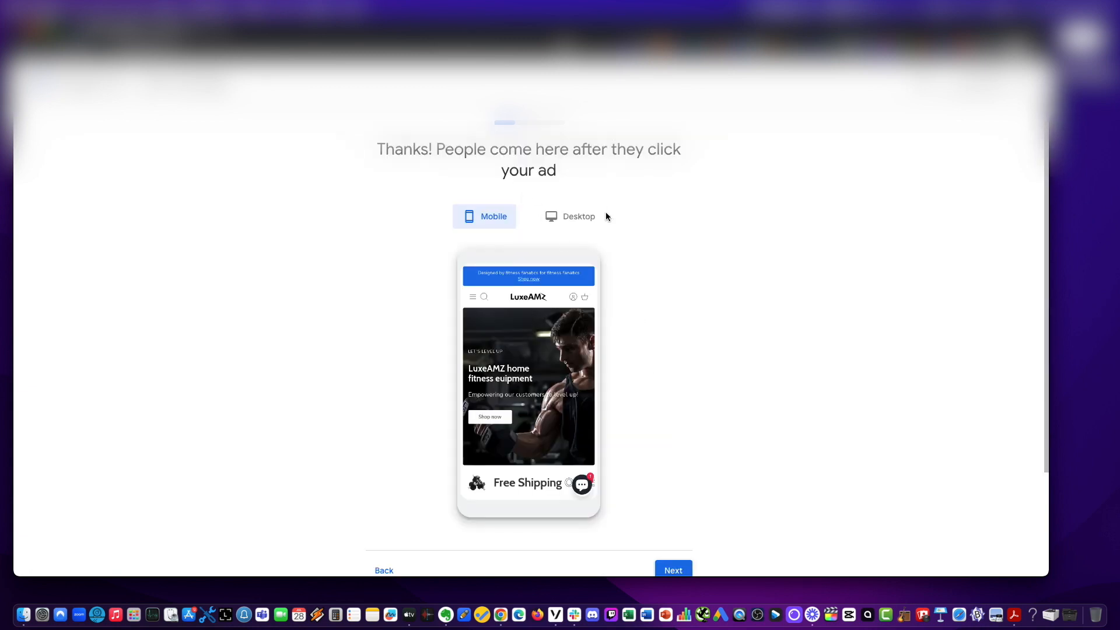
Preview the landing page in desktop and mobile views, then continue.
left_click(579, 221)
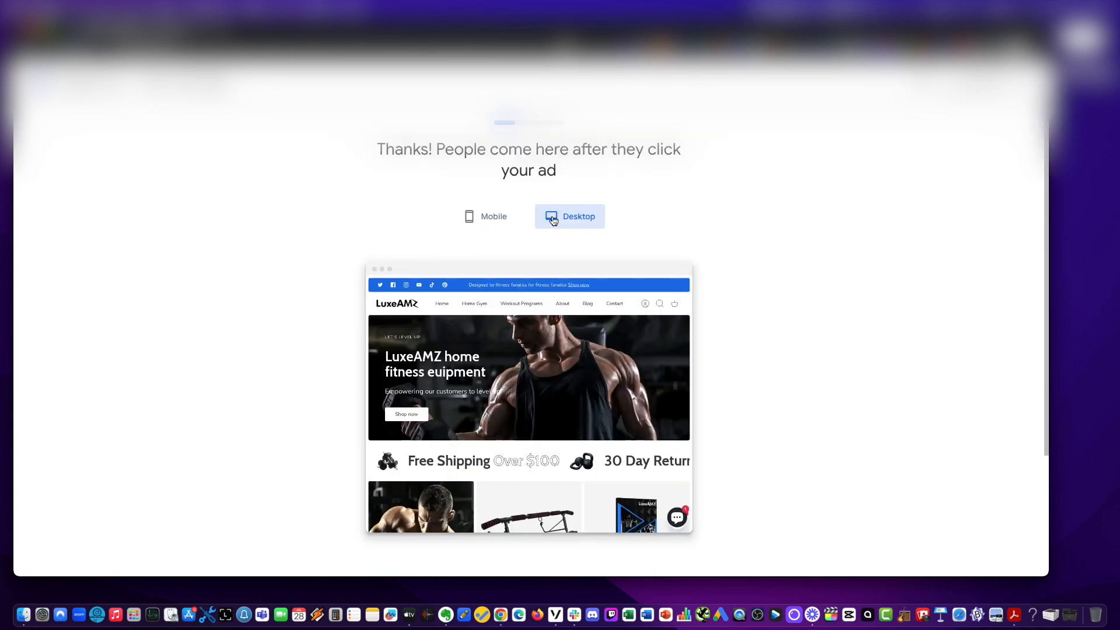
left_click(487, 216)
left_click(579, 219)
scroll(813, 300, "down", 5)
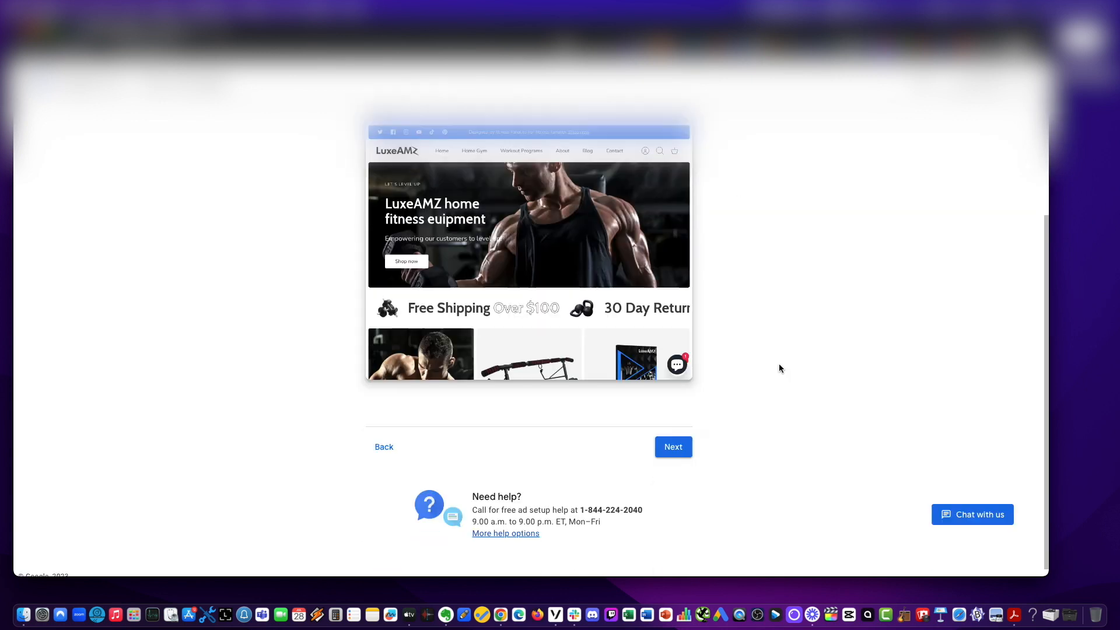
left_click(673, 439)
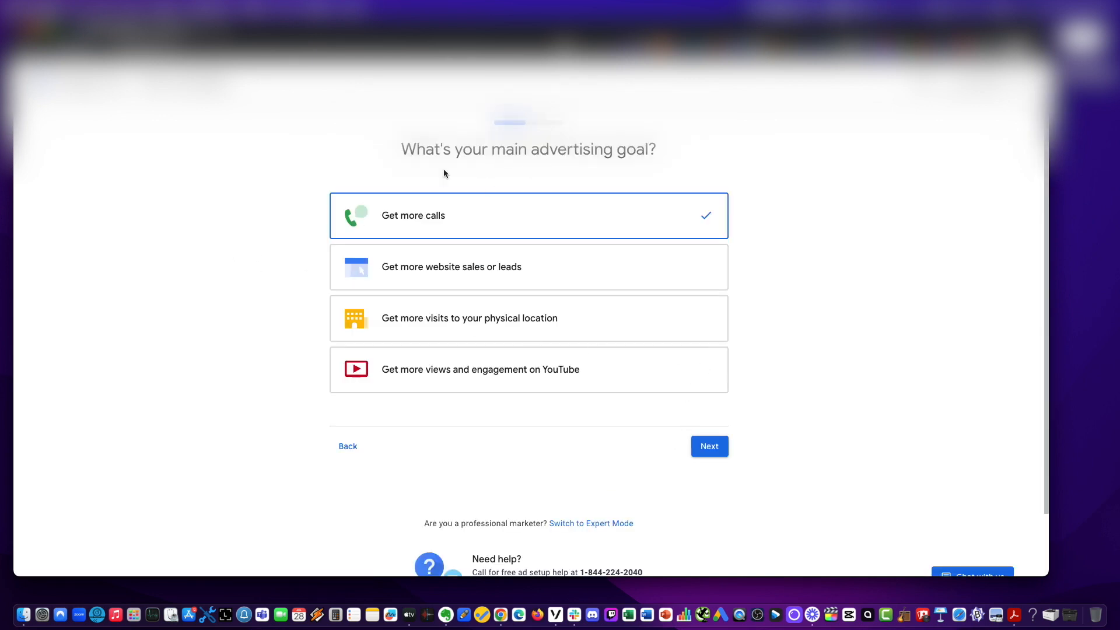
Choose Get more website sales or leads as the main advertising goal and continue.
left_click(412, 267)
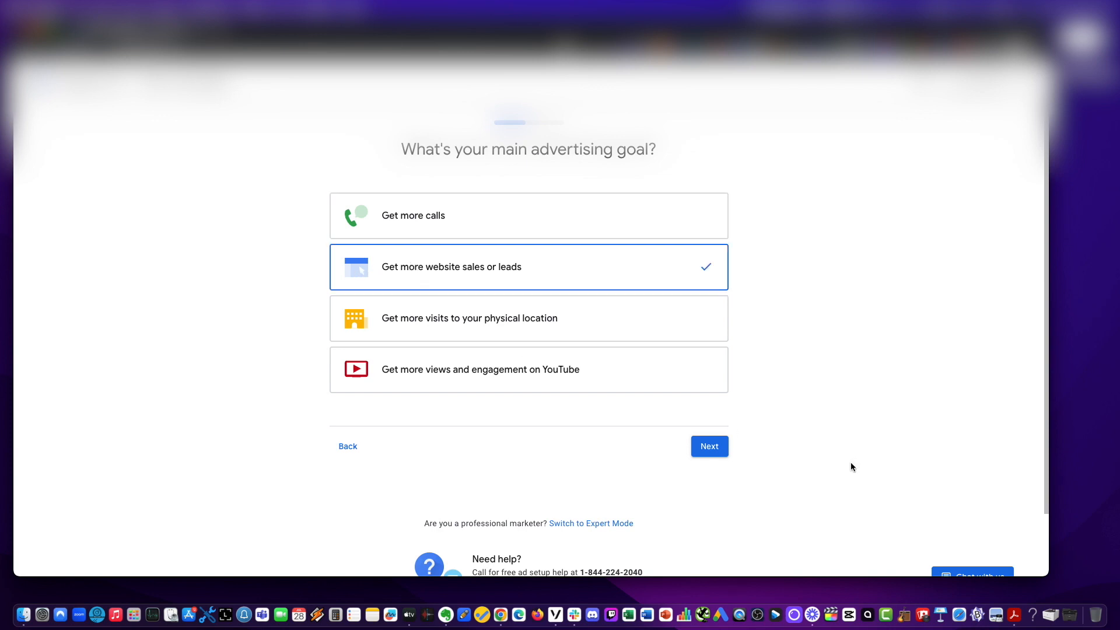
left_click(709, 447)
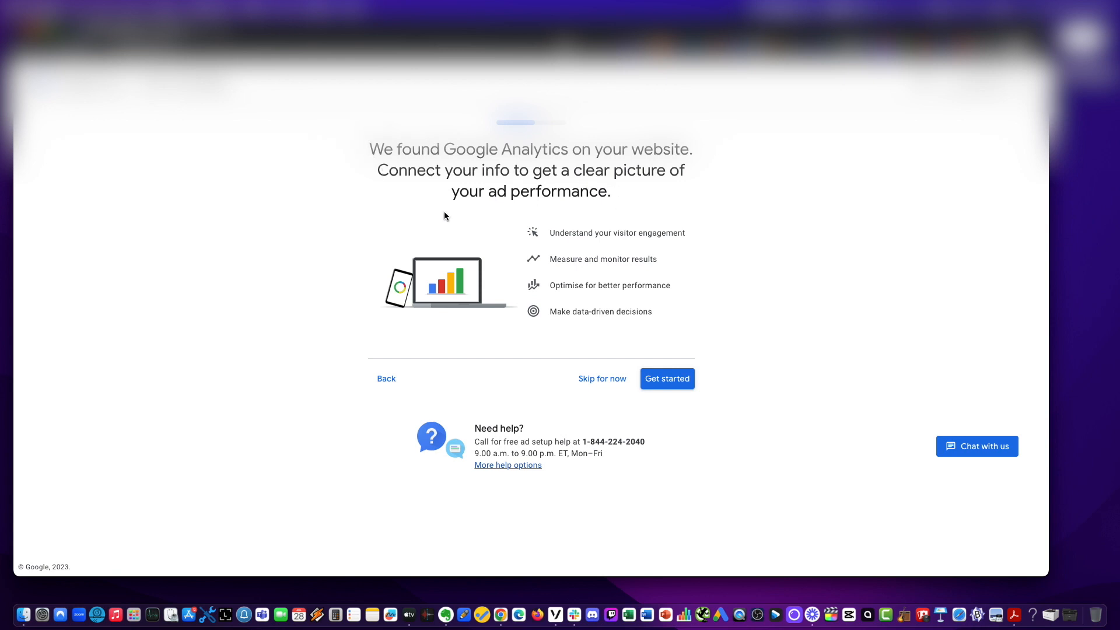
Connect Google Analytics and keep Customers begin checkout as the optimised customer action, then continue.
left_click(655, 385)
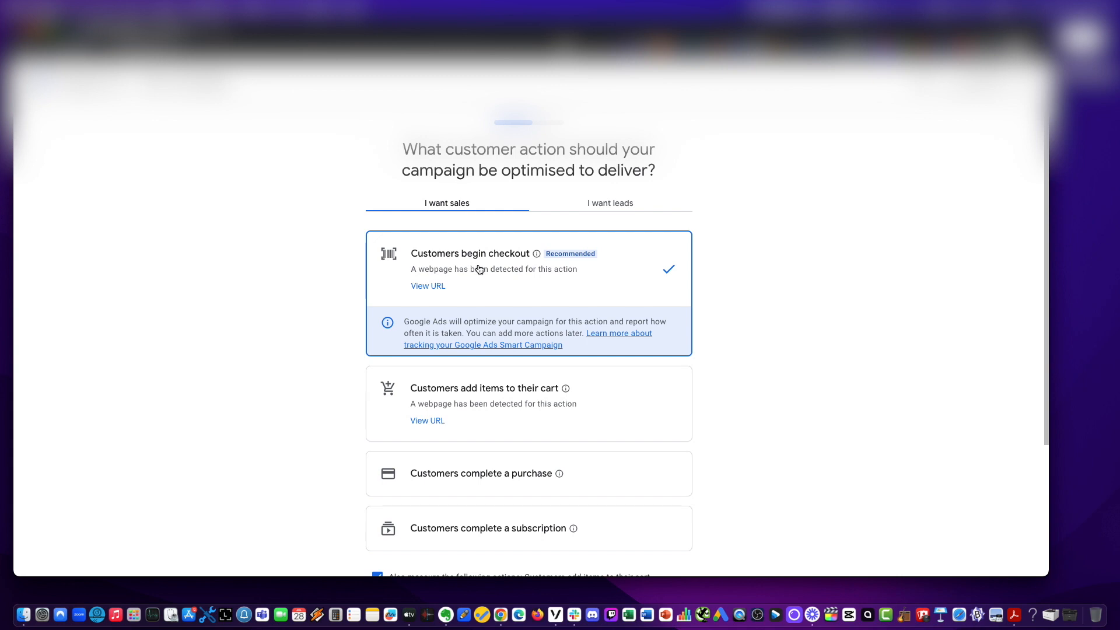
scroll(570, 293, "down", 1)
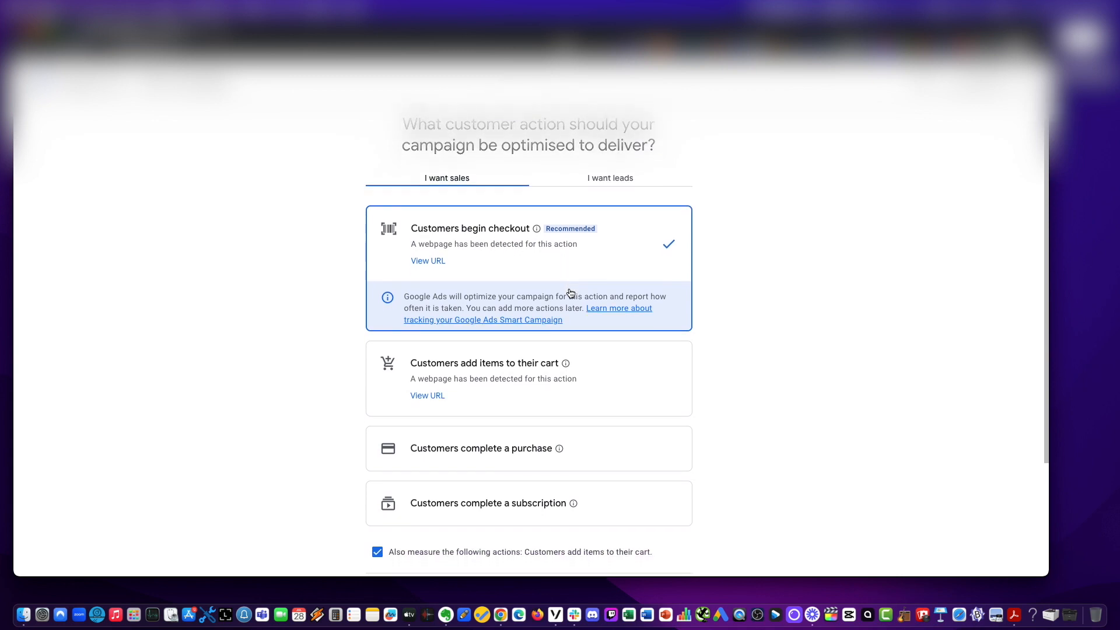
scroll(505, 294, "down", 2)
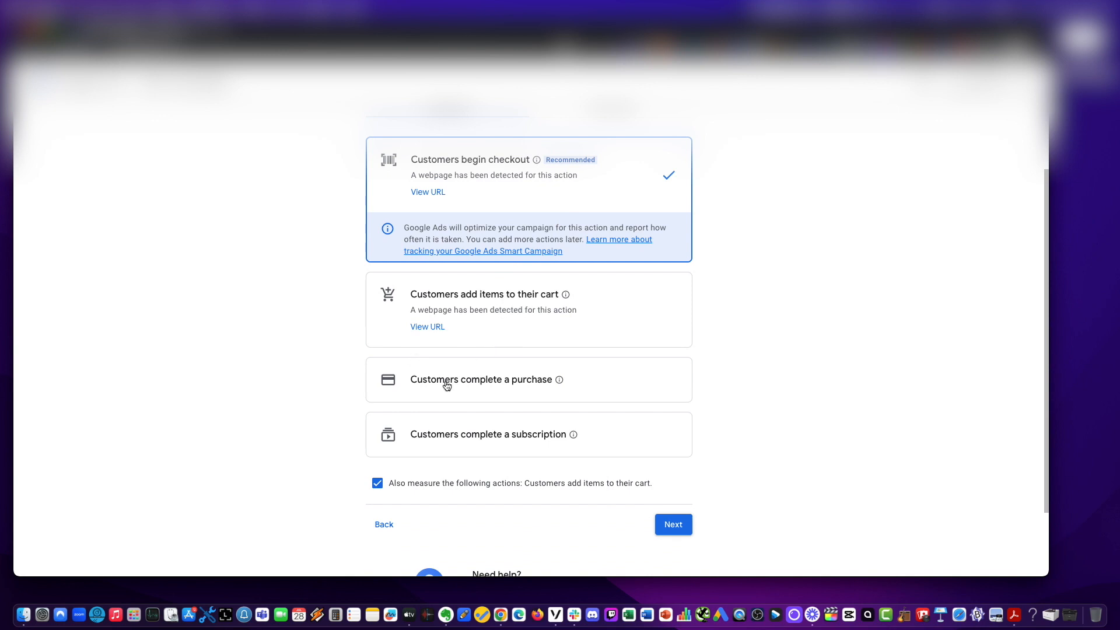
scroll(402, 451, "up", 3)
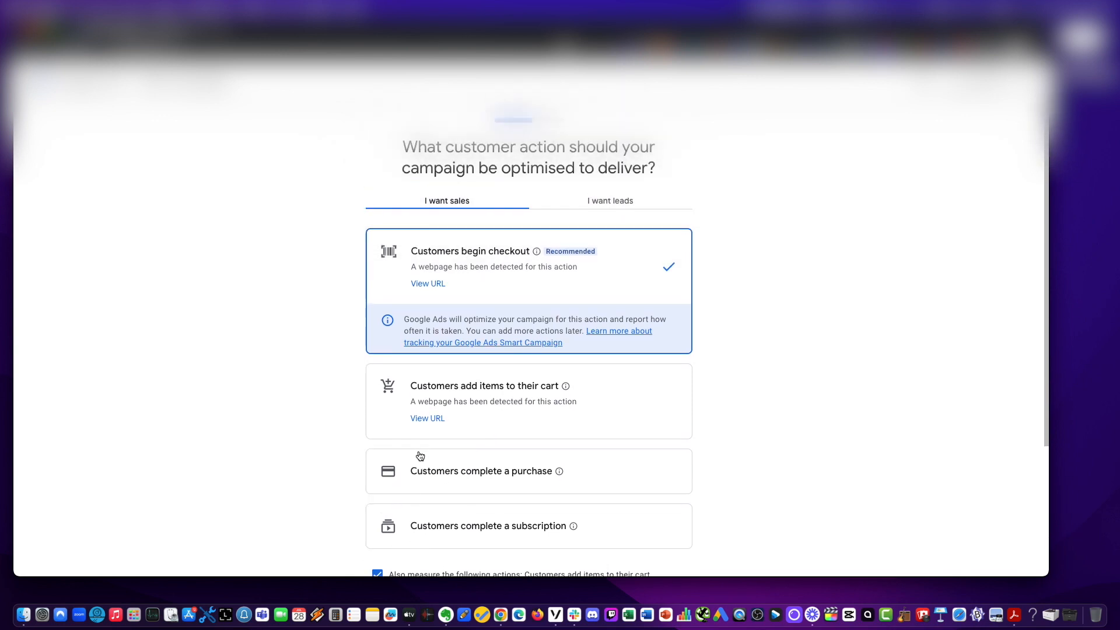
scroll(455, 465, "down", 2)
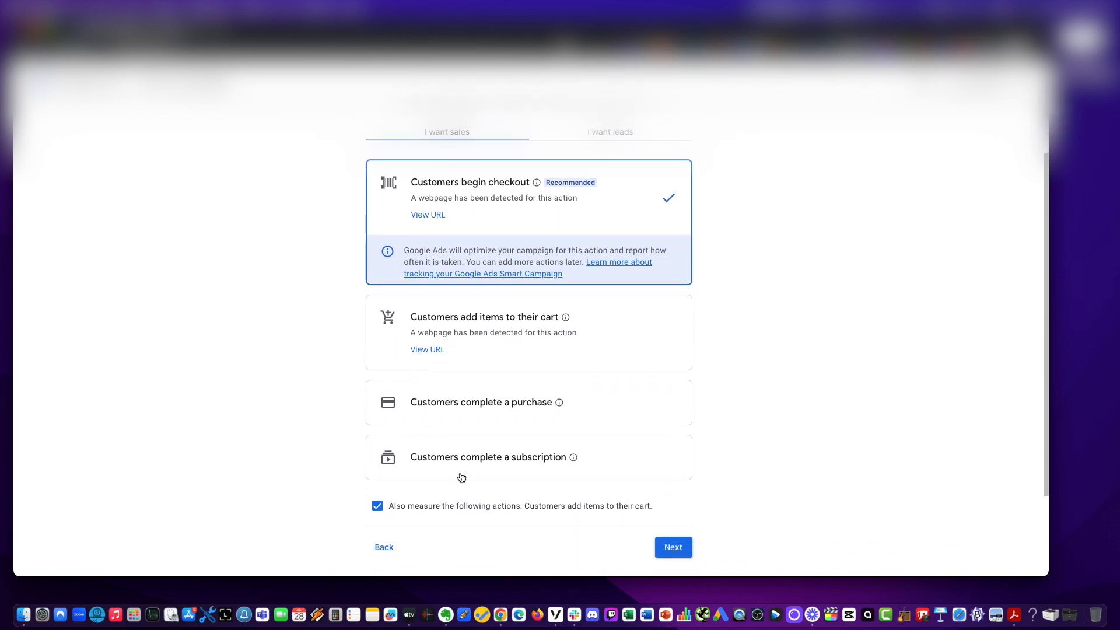
scroll(765, 460, "up", 1)
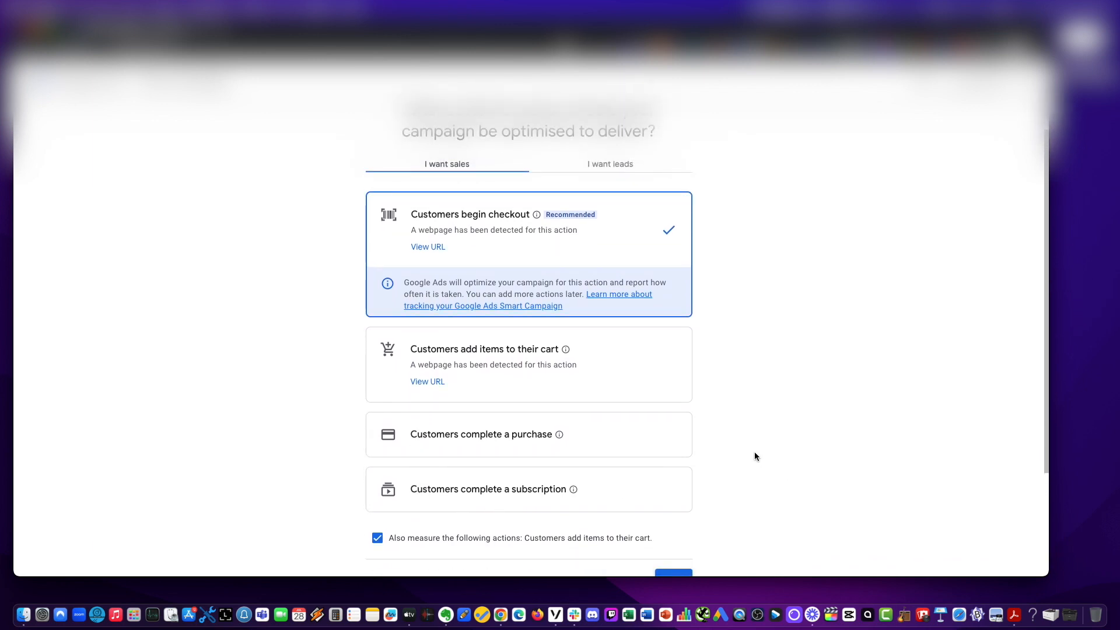
scroll(703, 309, "down", 3)
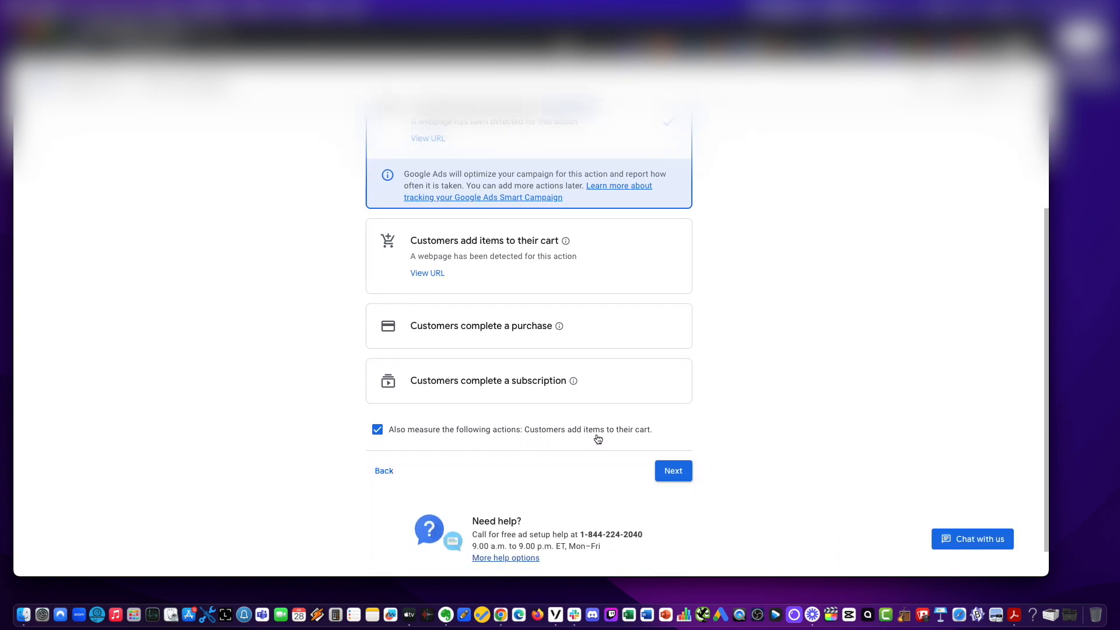
left_click(677, 475)
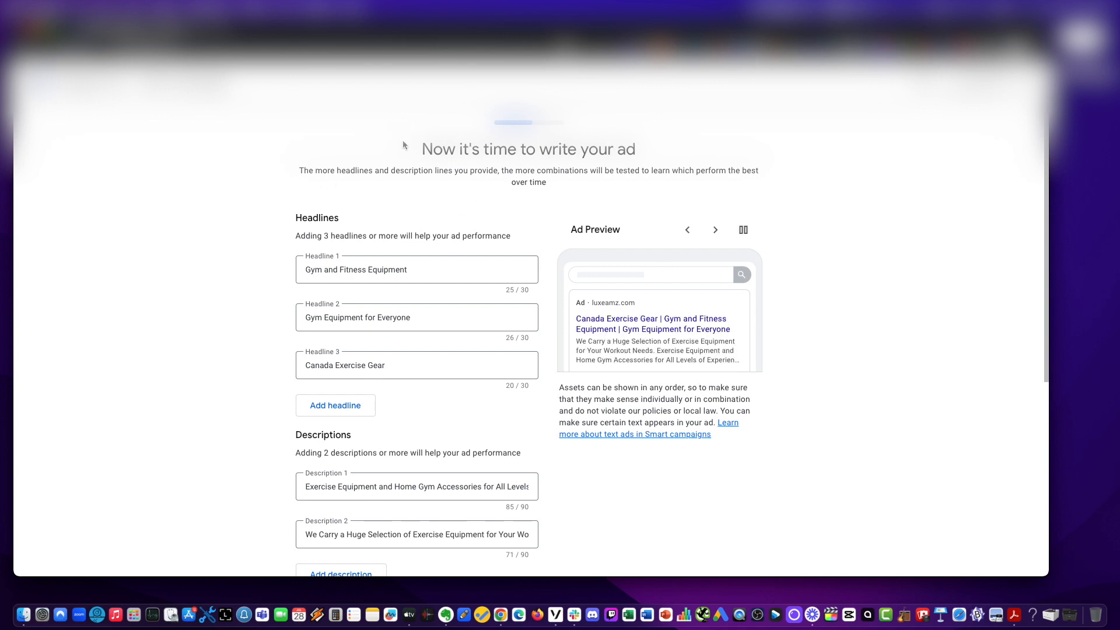
Review the suggested headlines and descriptions for the ad and add a fourth headline field.
left_click_drag(402, 144, 887, 191)
left_click(905, 187)
scroll(905, 187, "down", 4)
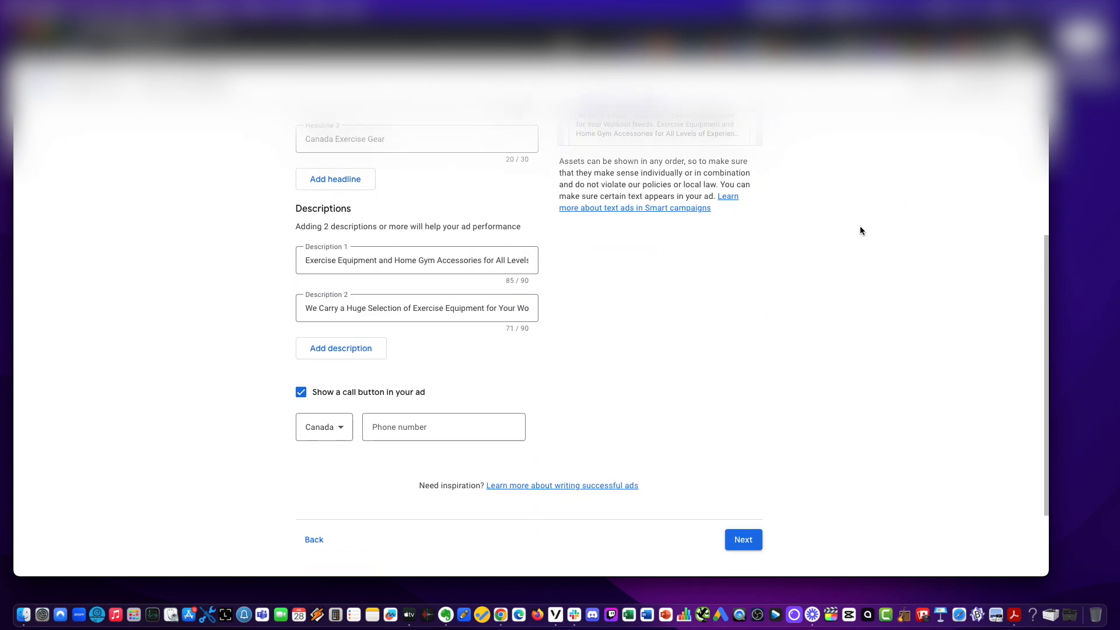
scroll(860, 230, "up", 3)
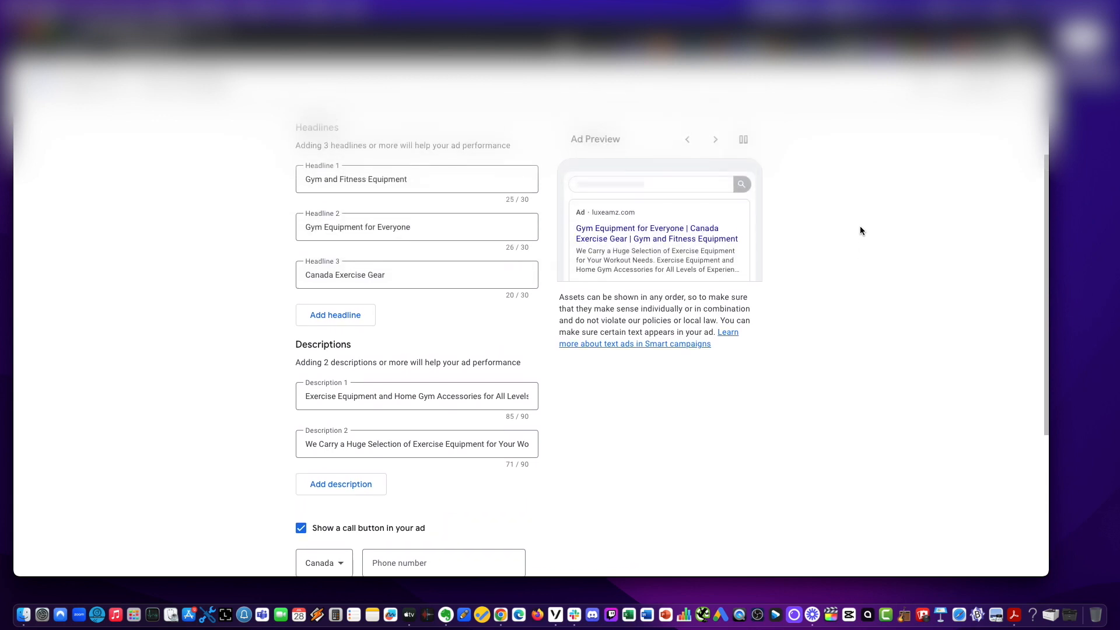
scroll(859, 230, "up", 2)
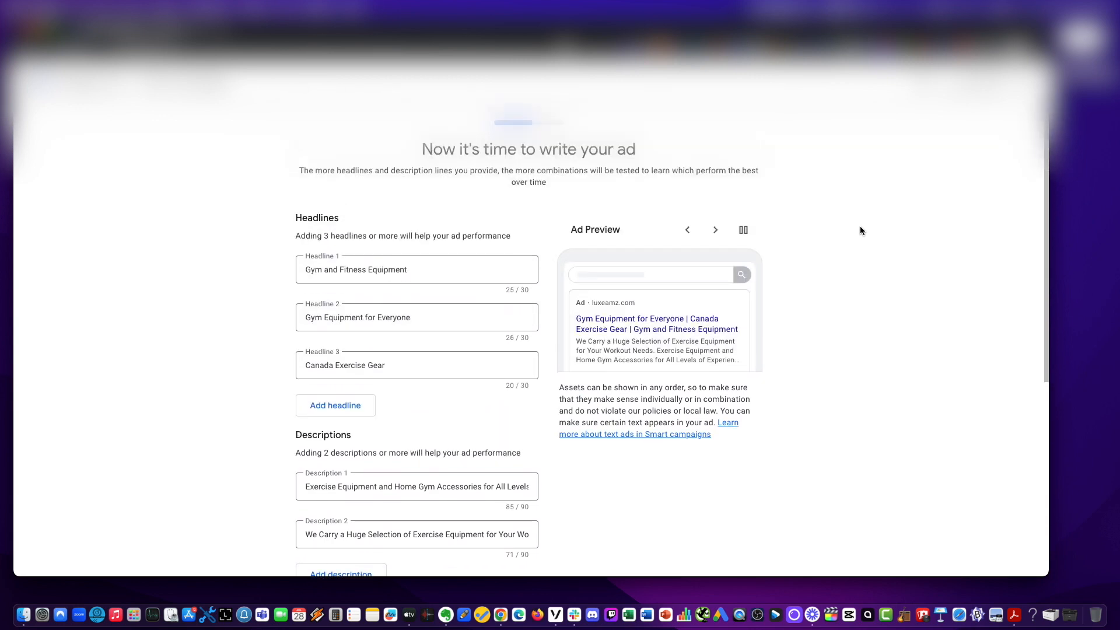
left_click_drag(300, 171, 565, 185)
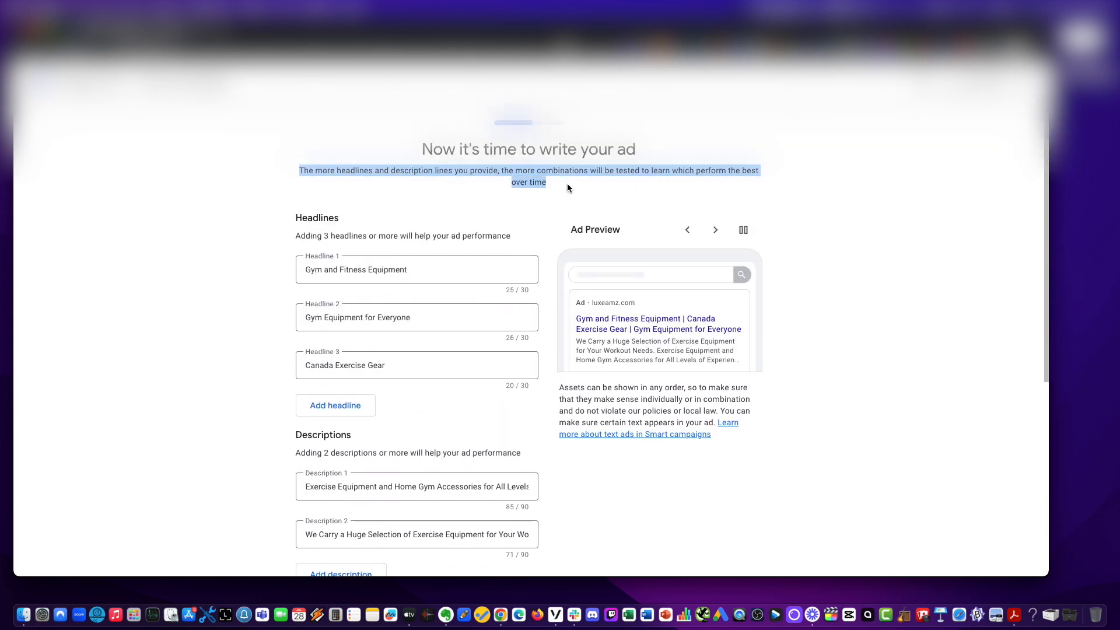
left_click(569, 187)
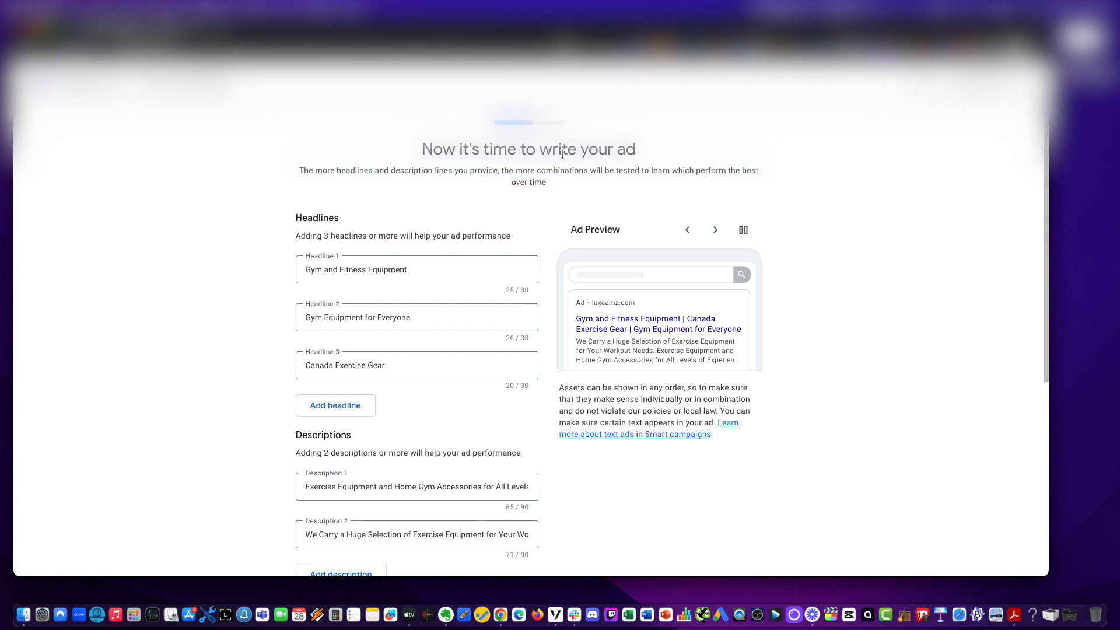
left_click(337, 406)
scroll(385, 440, "down", 1)
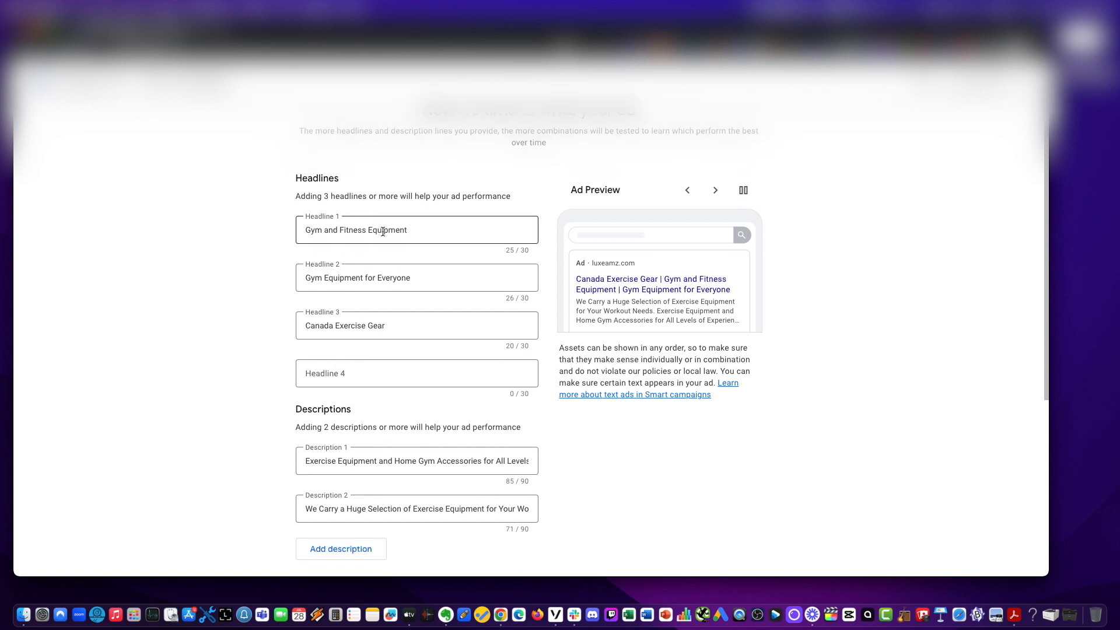
Replace Headline 2 with Pull Up for Home.
left_click_drag(431, 231, 229, 207)
left_click(230, 207)
left_click(336, 278)
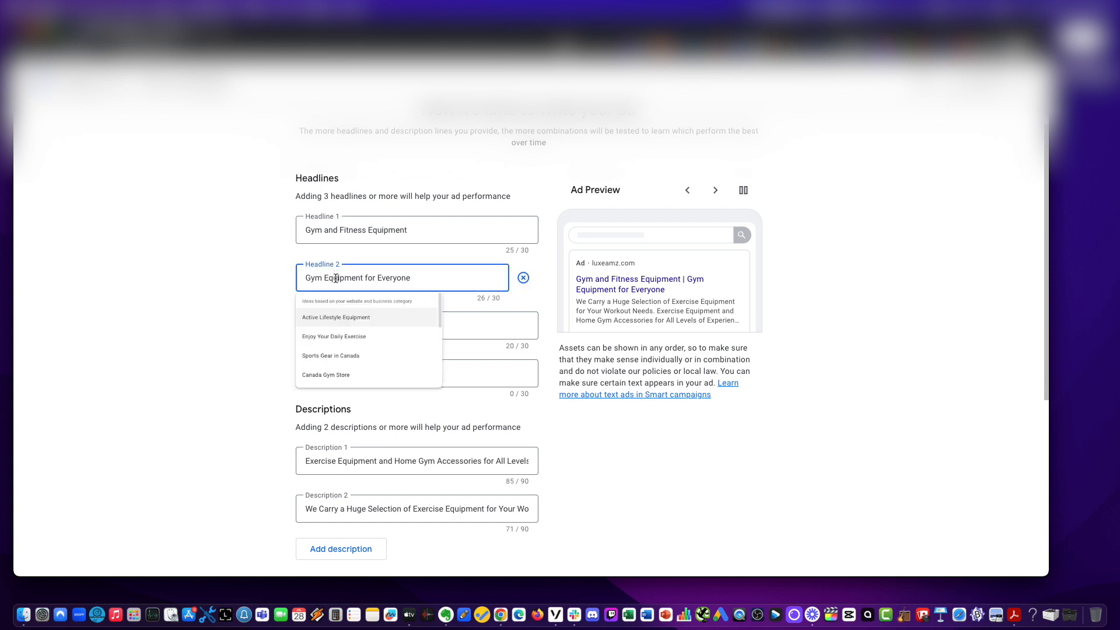
key("super+a")
type("Pull U")
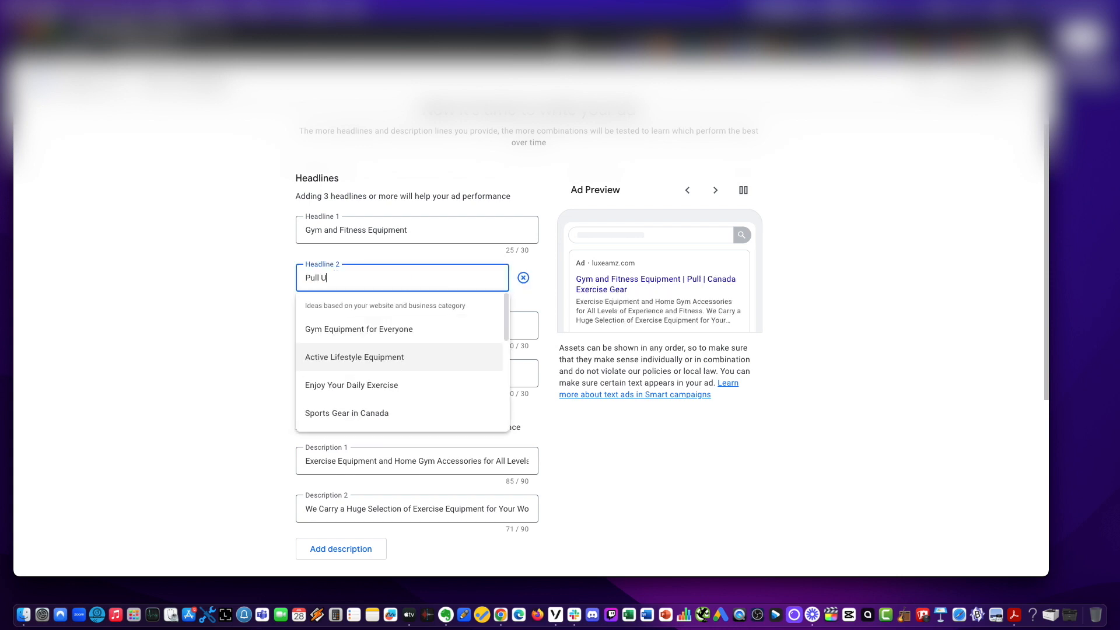
type("[p")
key("BackSpace")
key("BackSpace")
key("BackSpace")
type("p")
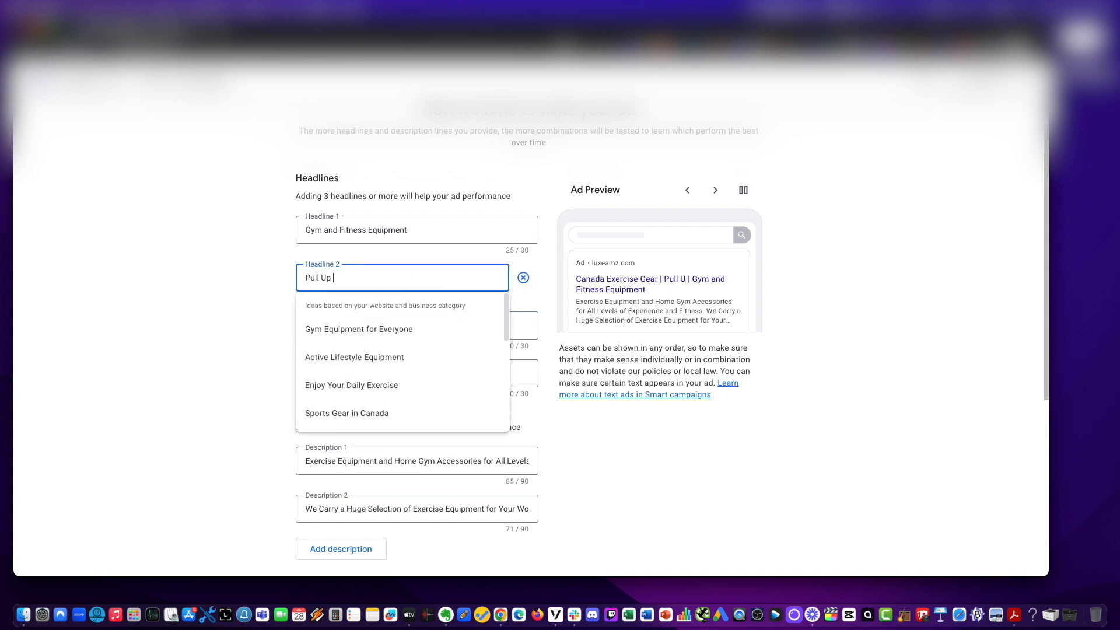
type(" for Ho")
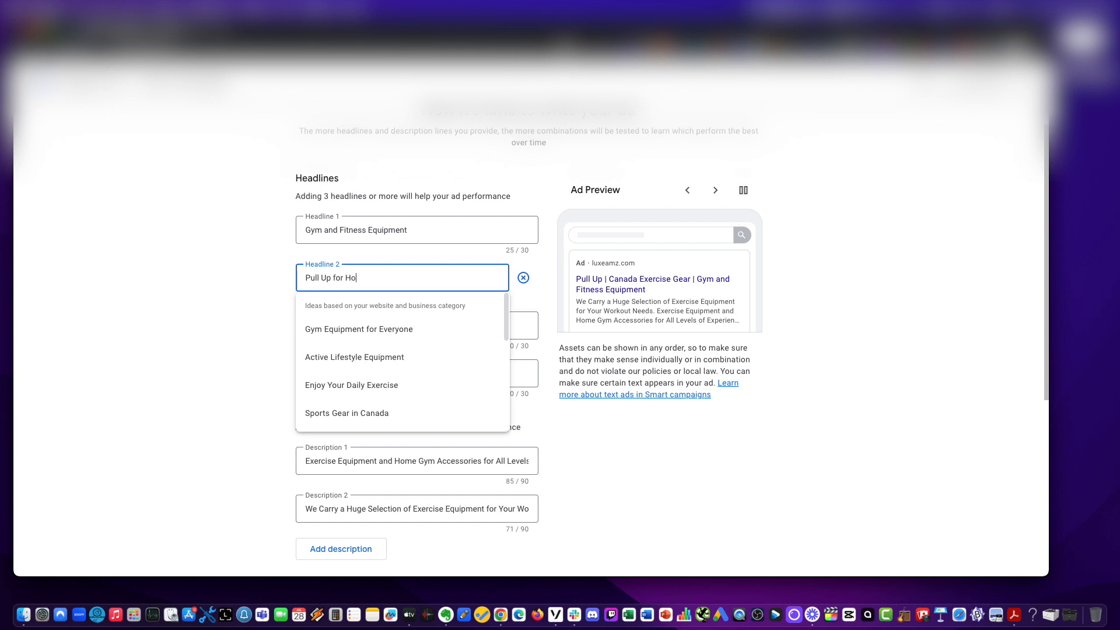
type("me")
key("Tab")
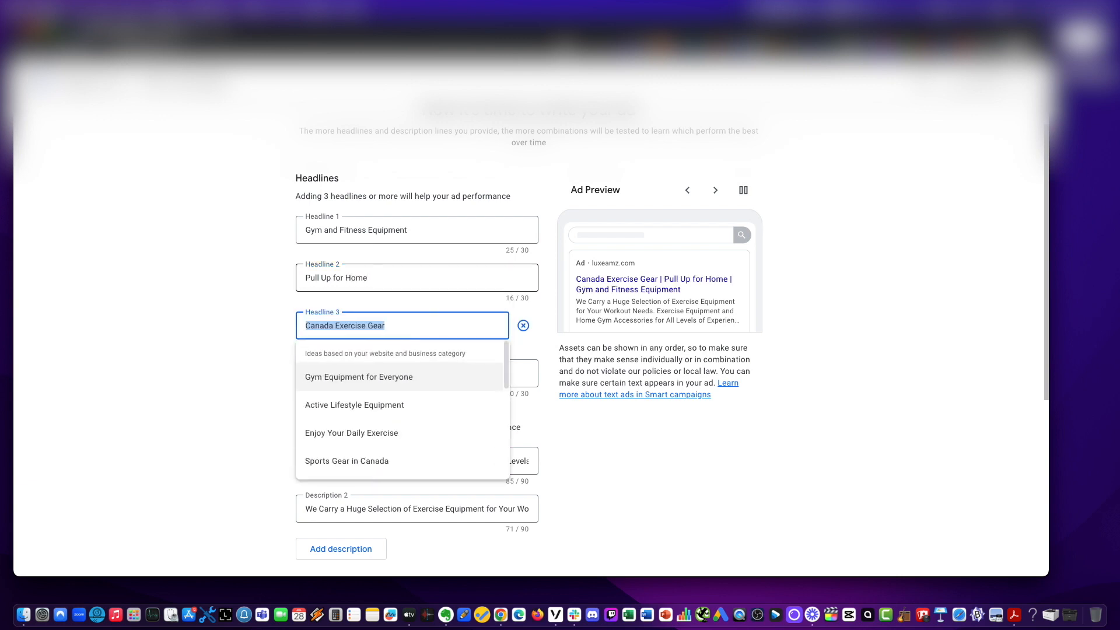
Replace Headline 3 with Home Pull Up Bar.
type("Home Pull ")
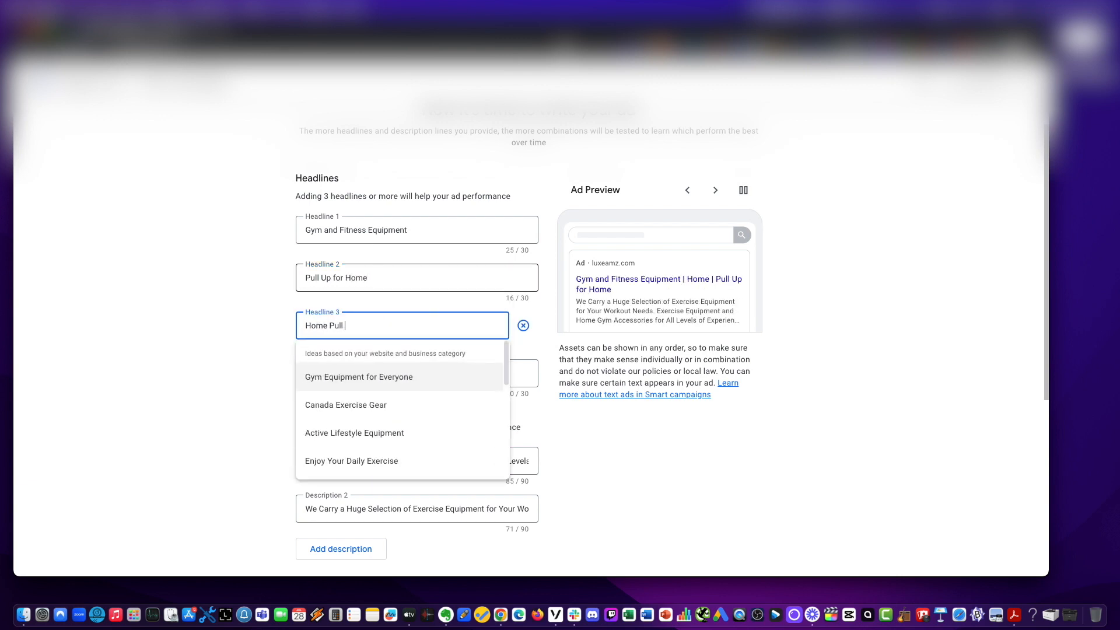
type("UpBar")
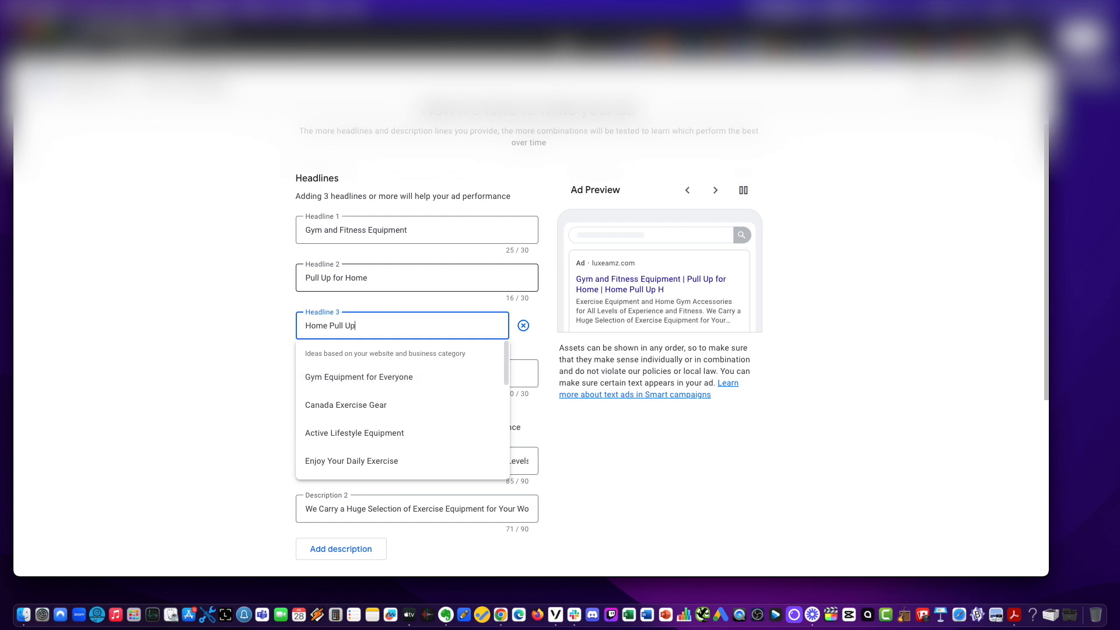
Complete Headline 3 as Home Pull Up Bar and fill Headline 4 with Pull Up Guide for Beginners.
key("BackSpace")
key("BackSpace")
key("BackSpace")
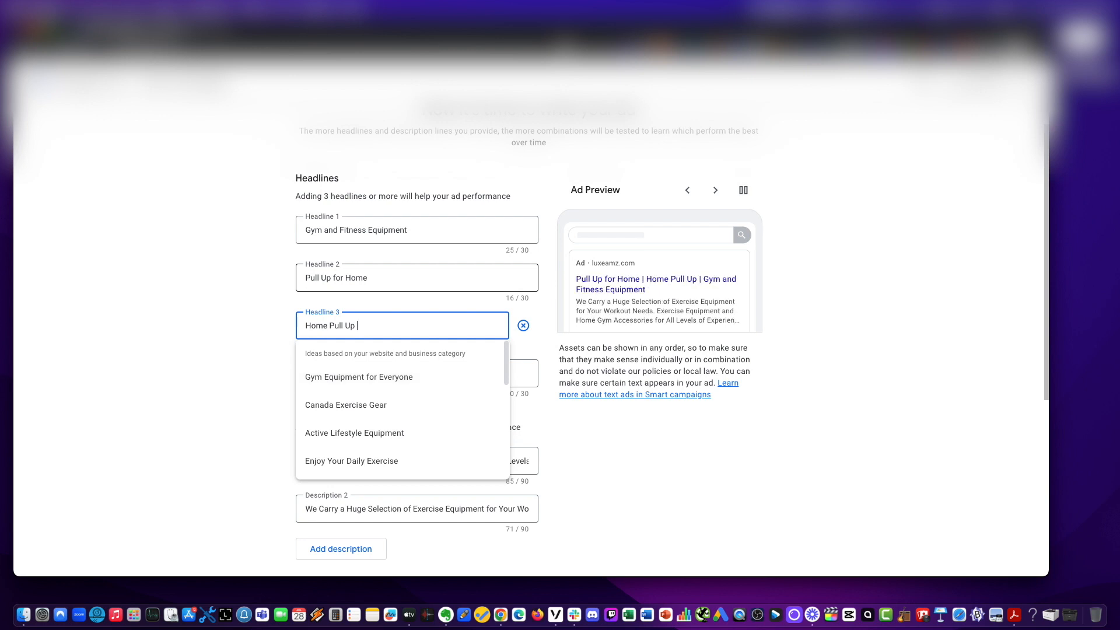
type("Bar")
key("Tab")
type("Pu")
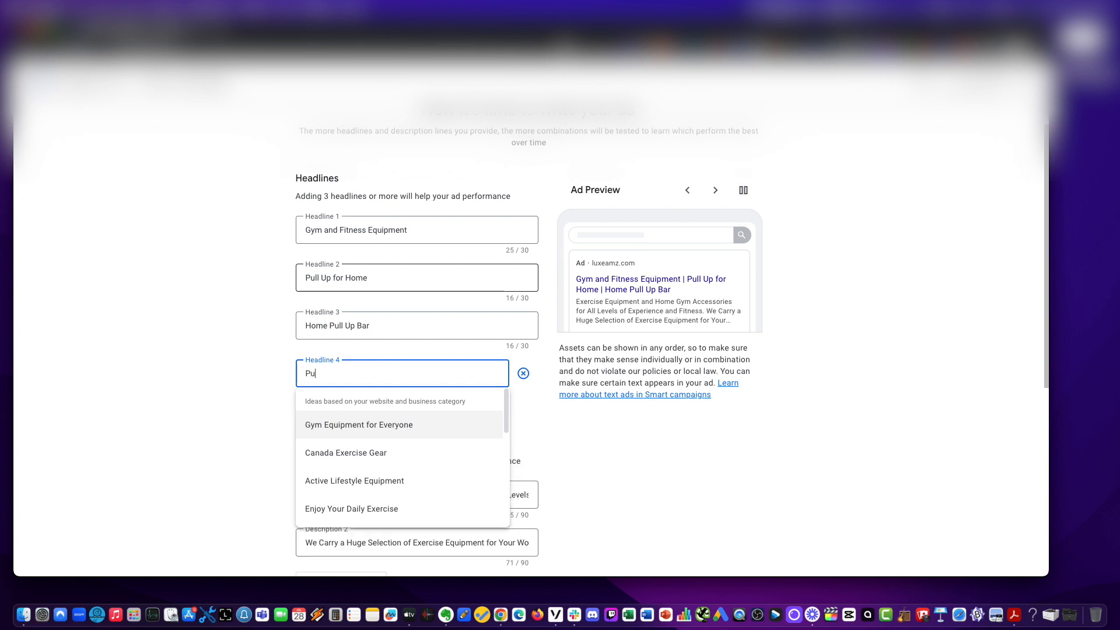
type("ll Up ")
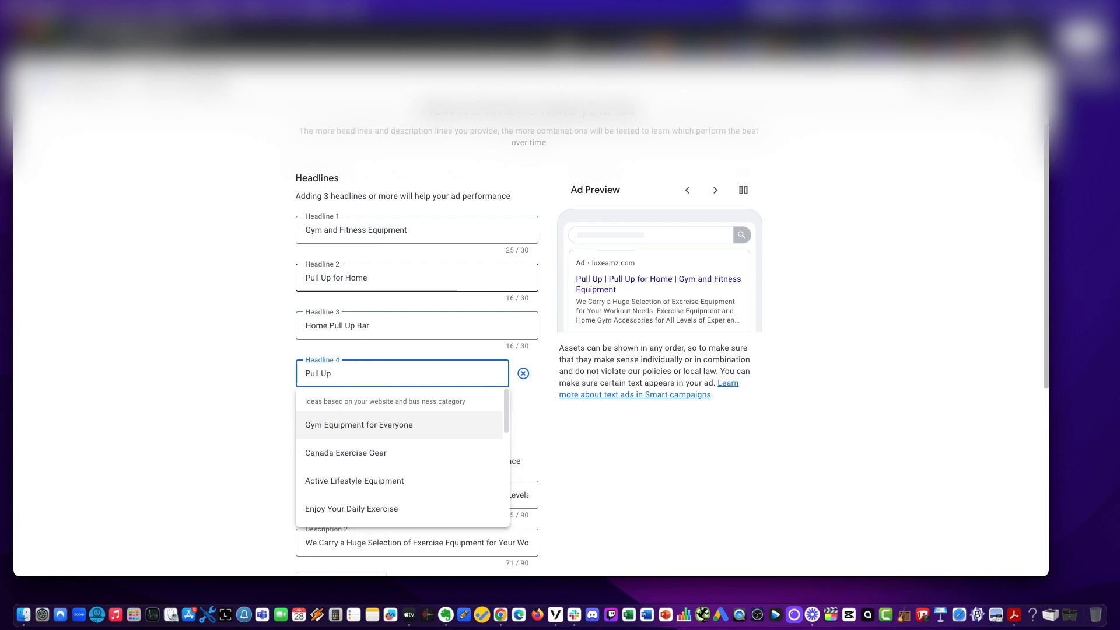
type("Guide fo")
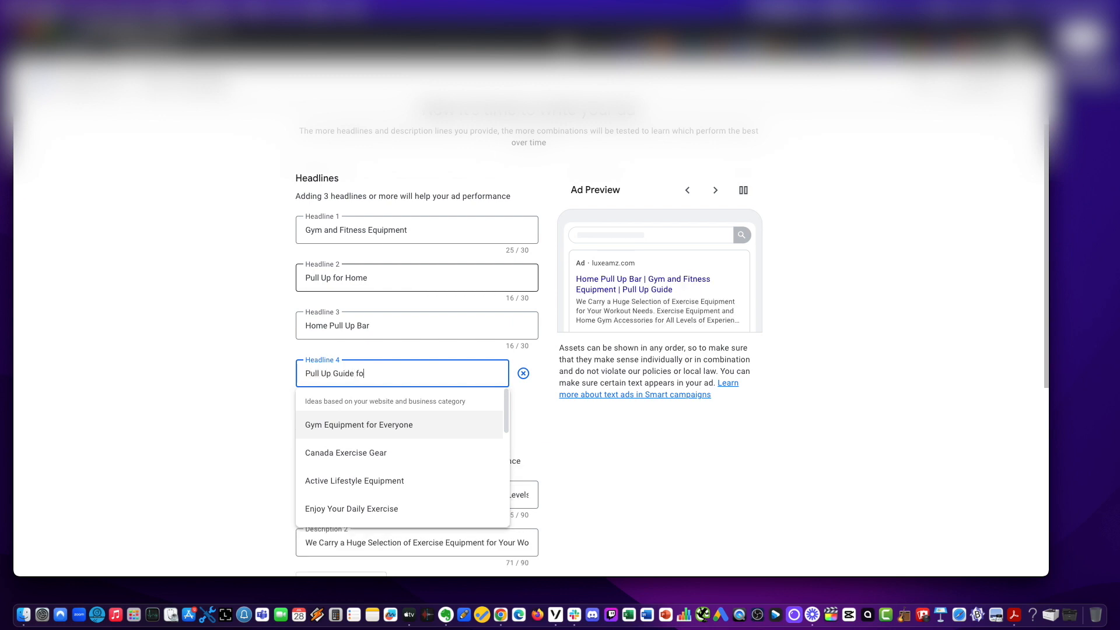
type("r Beginners")
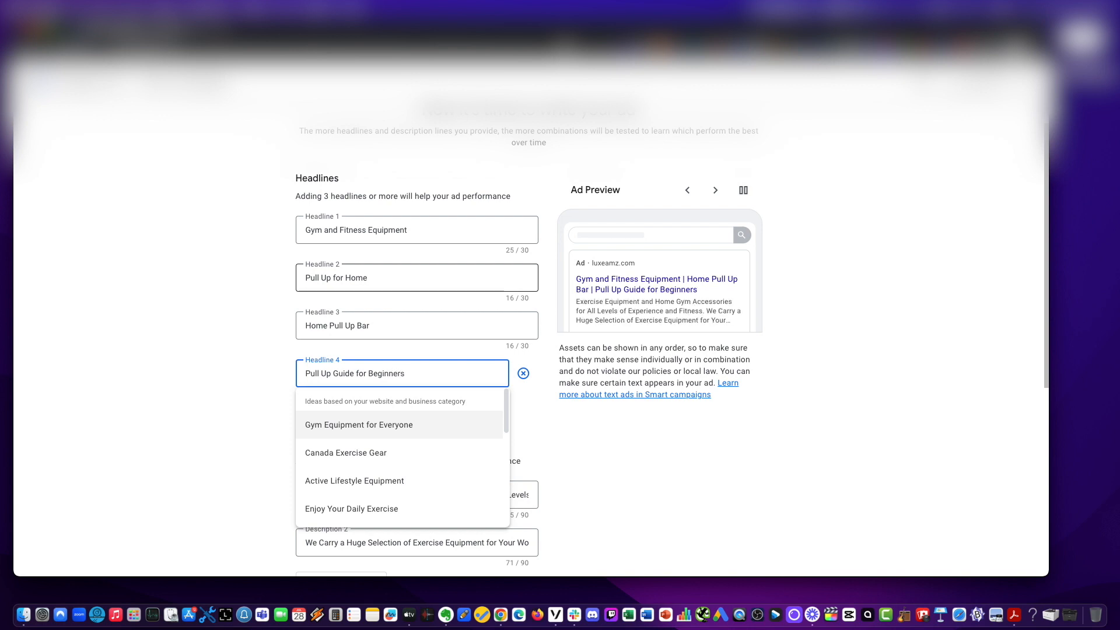
left_click(135, 306)
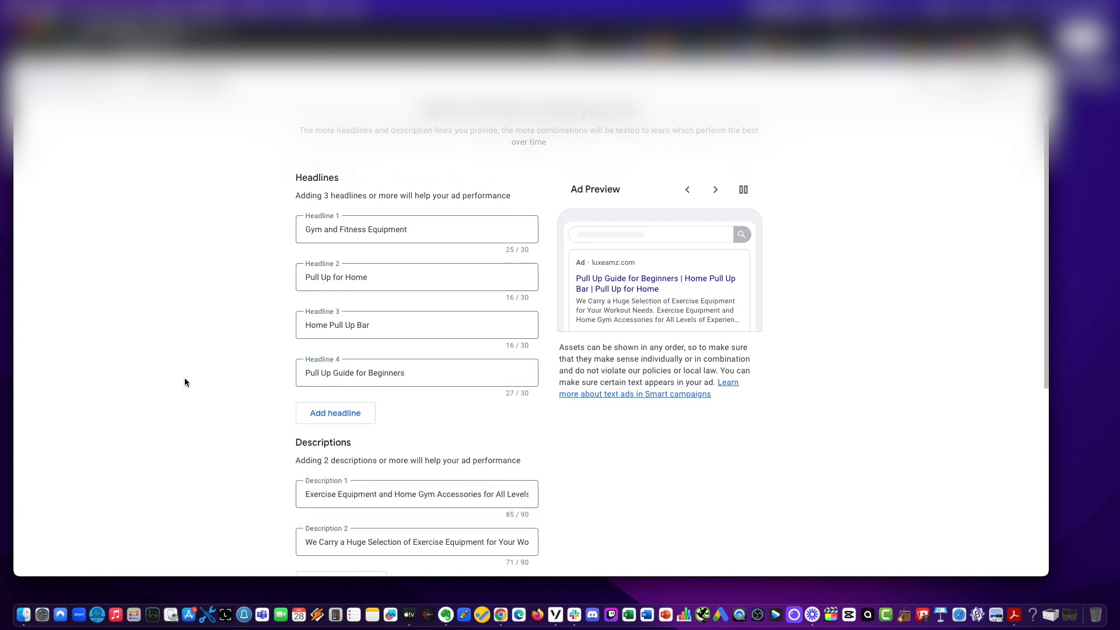
Add a fifth headline reading How to do Pullups for Beginners.
scroll(185, 376, "down", 1)
left_click(326, 395)
left_click(347, 408)
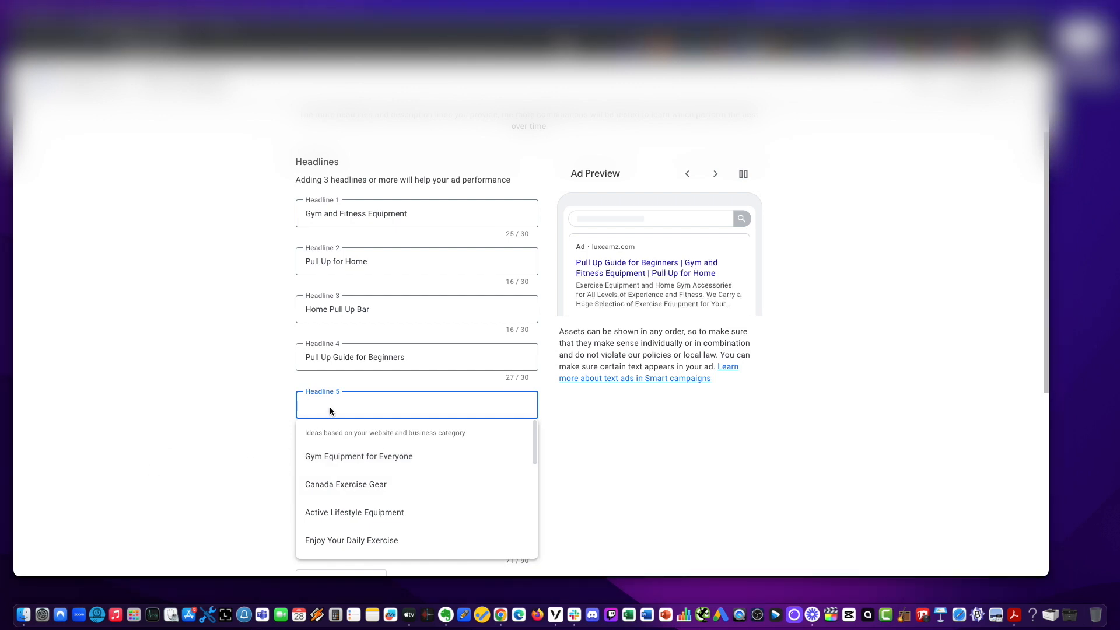
type("How to ")
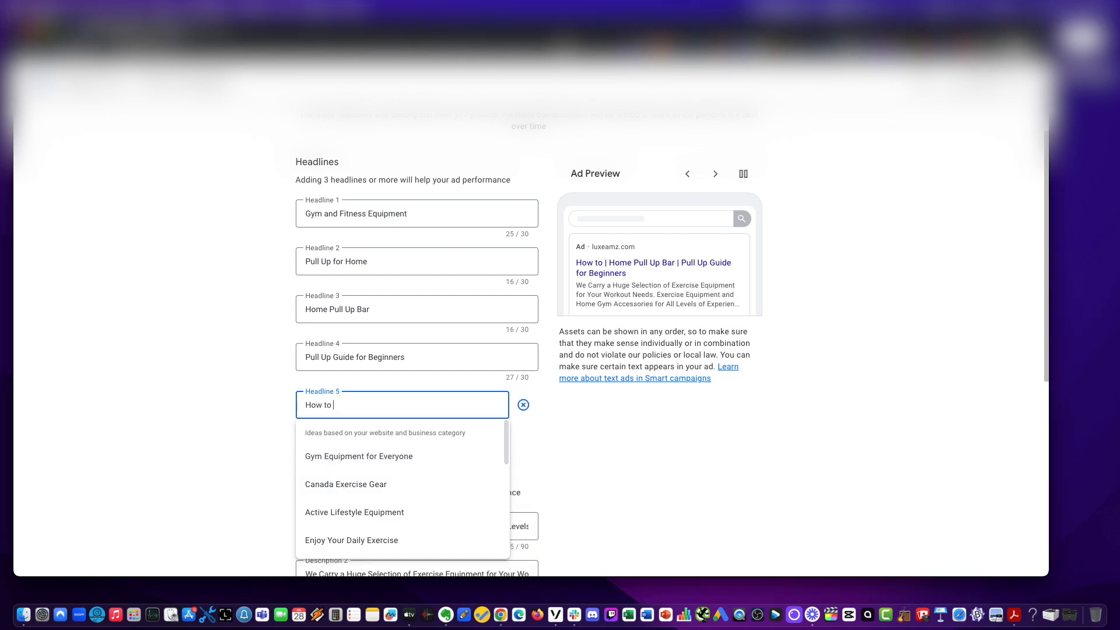
type("do Pull U")
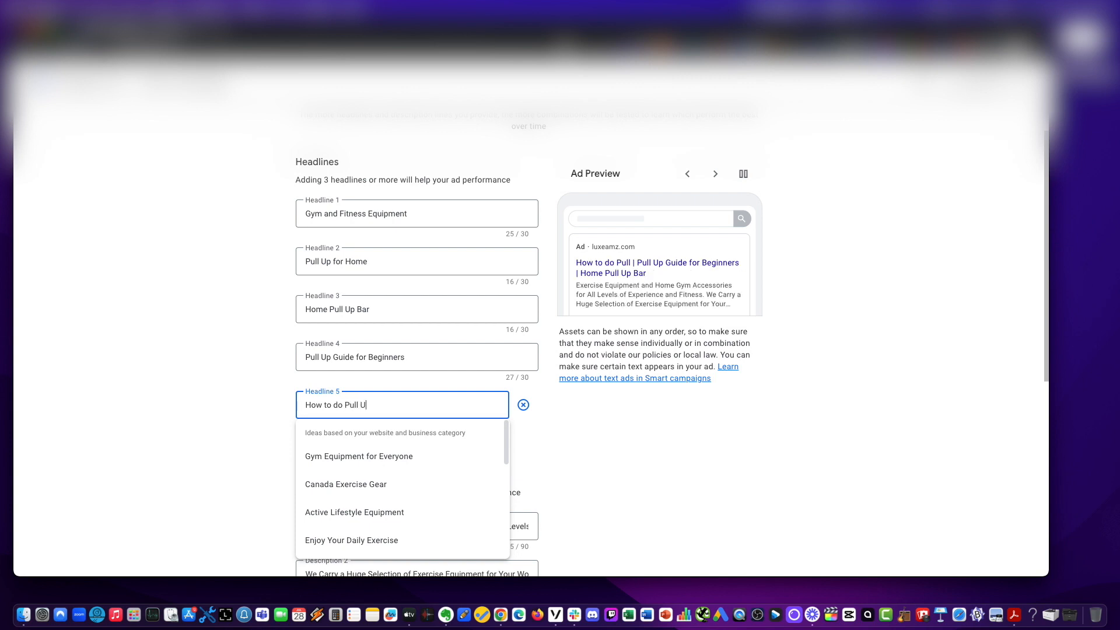
key("BackSpace")
key("BackSpace")
key("BackSpace")
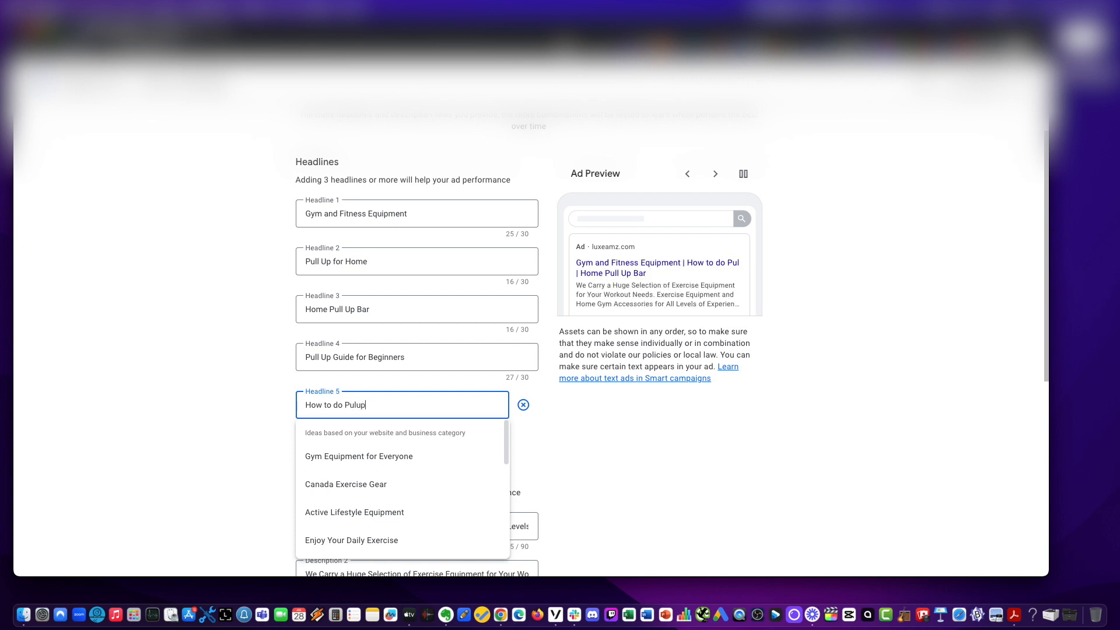
key("BackSpace")
key("BackSpace")
type("ups for ")
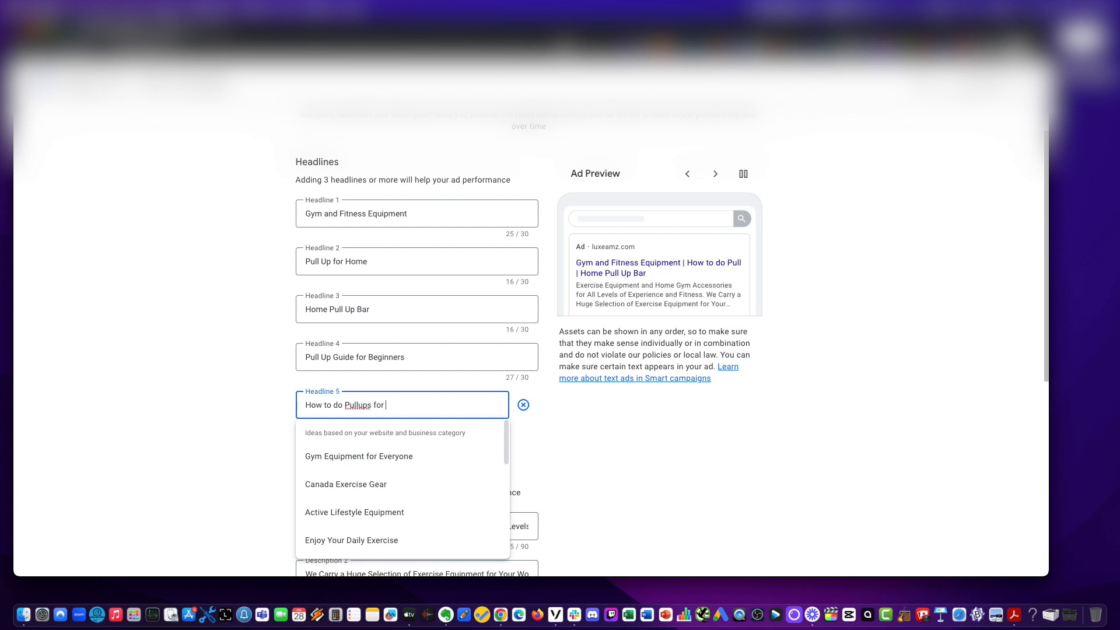
type("Beginners")
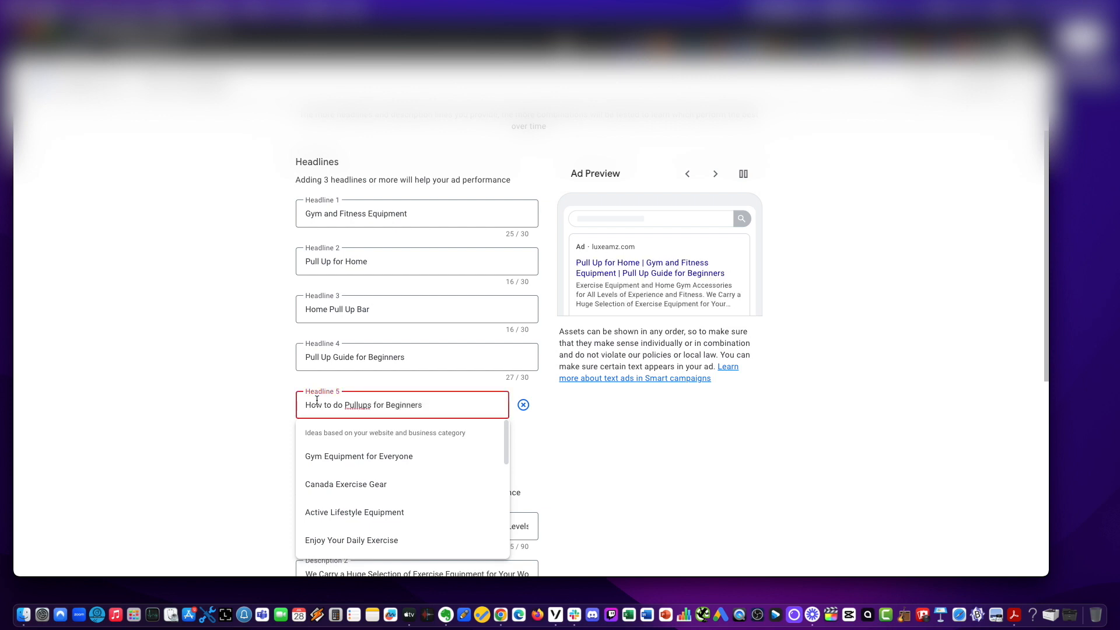
left_click(79, 432)
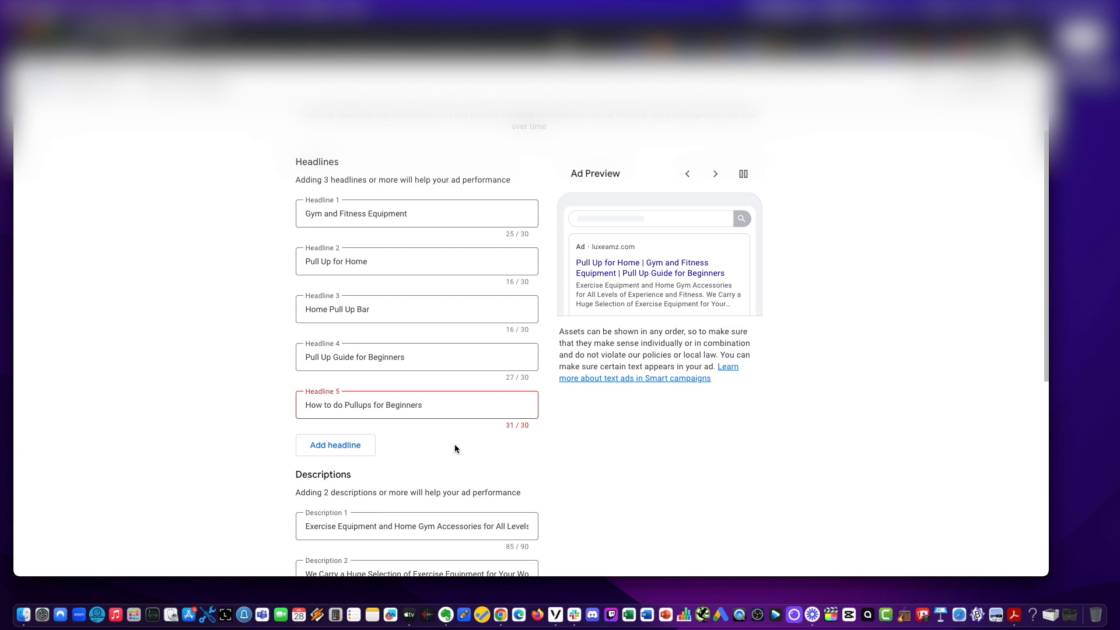
Shorten Headline 5 to How to do Pullups by deleting for Beginners.
left_click(369, 407)
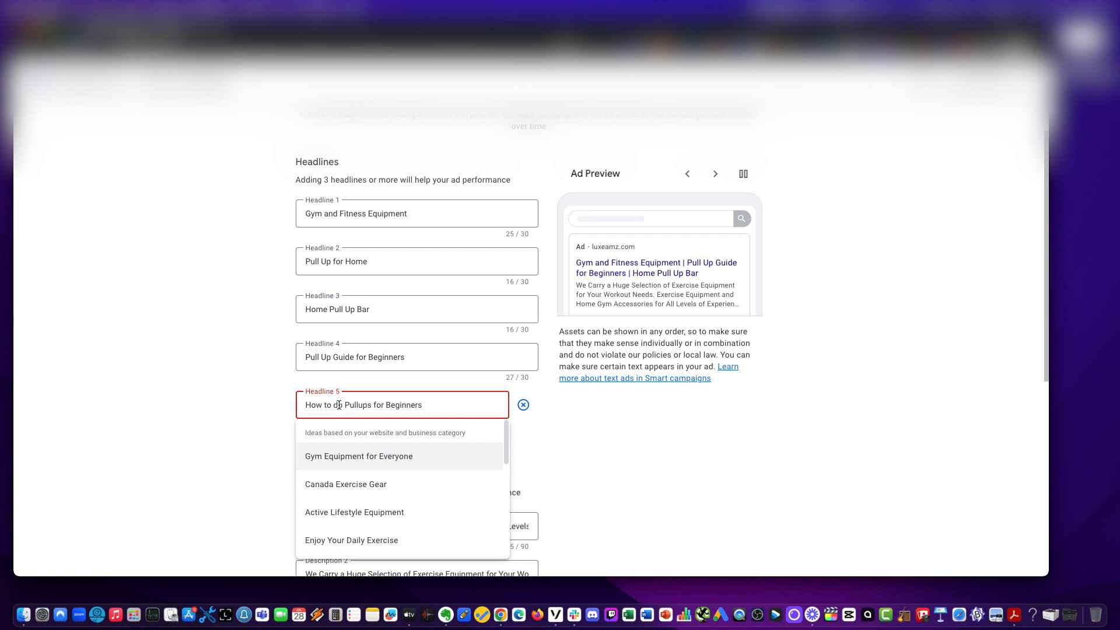
left_click(610, 470)
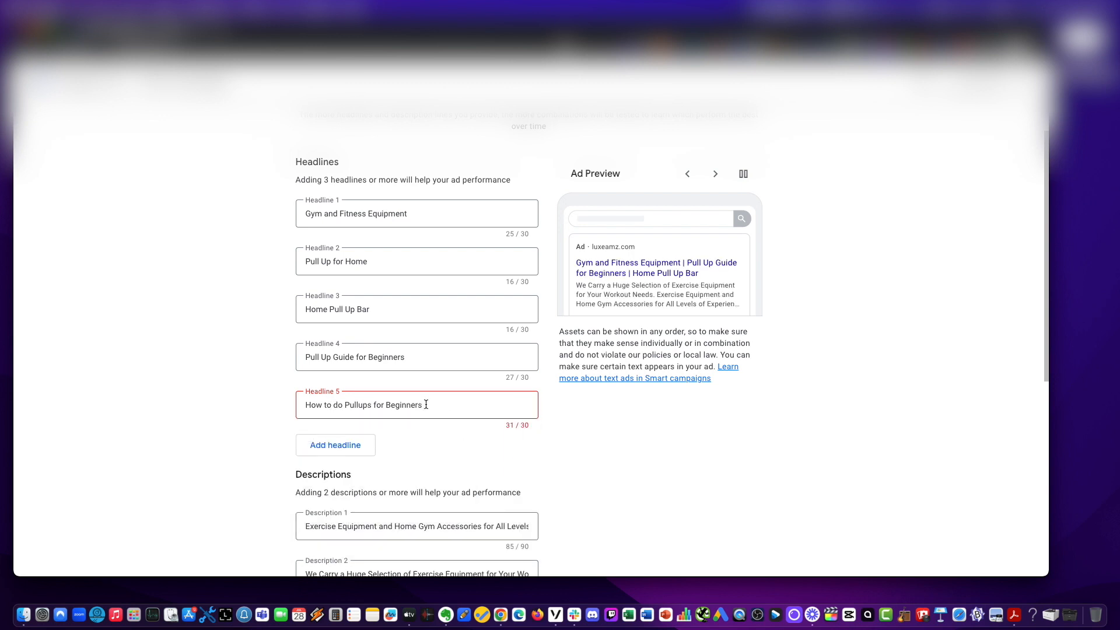
left_click_drag(424, 405, 367, 407)
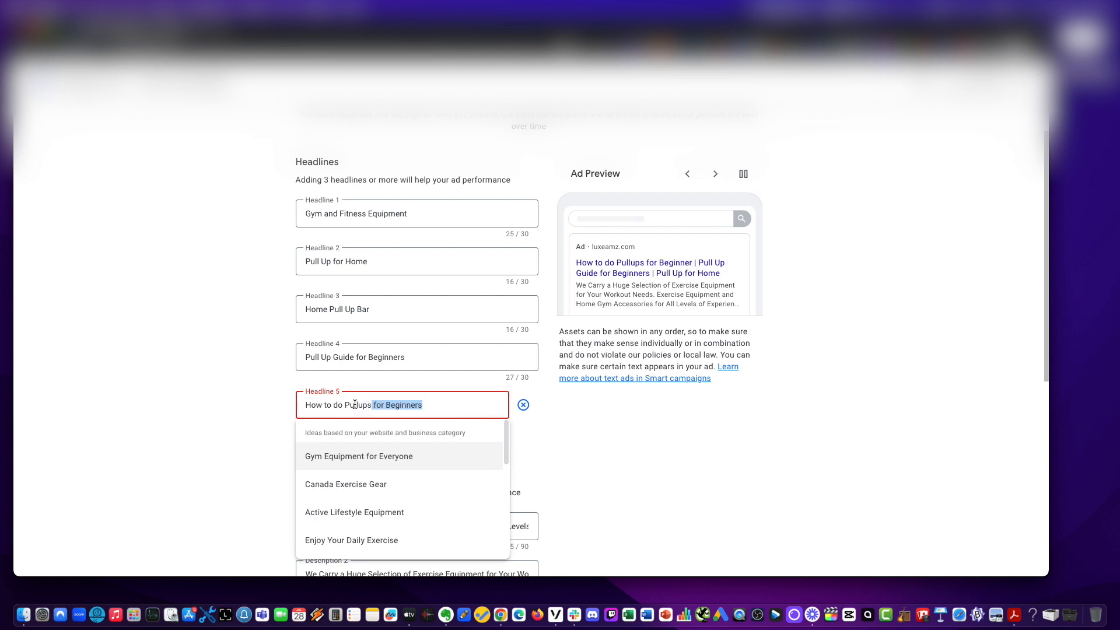
key("BackSpace")
left_click(128, 374)
Add a sixth headline reading Home Gym Equipment, correcting the misspelt last word.
left_click(344, 444)
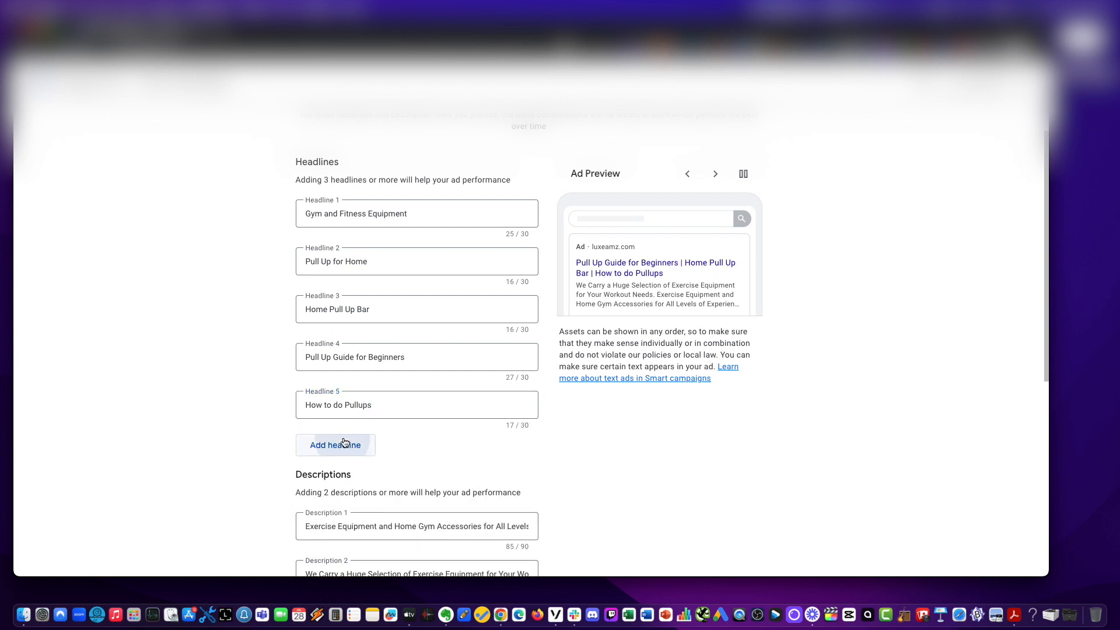
scroll(172, 407, "down", 1)
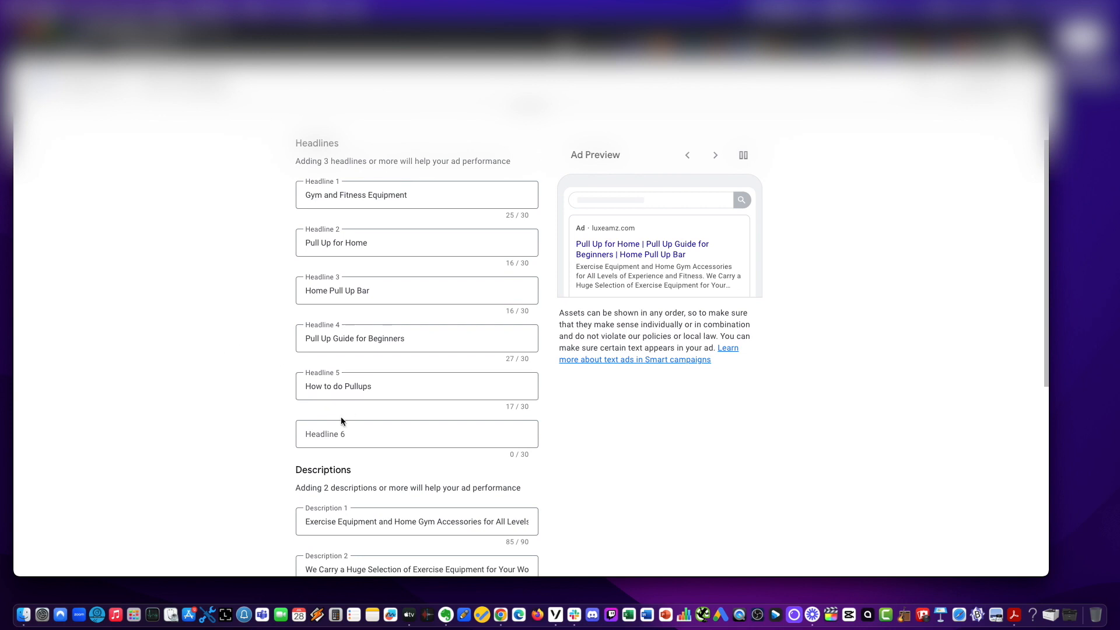
left_click(342, 422)
type("Home Gy")
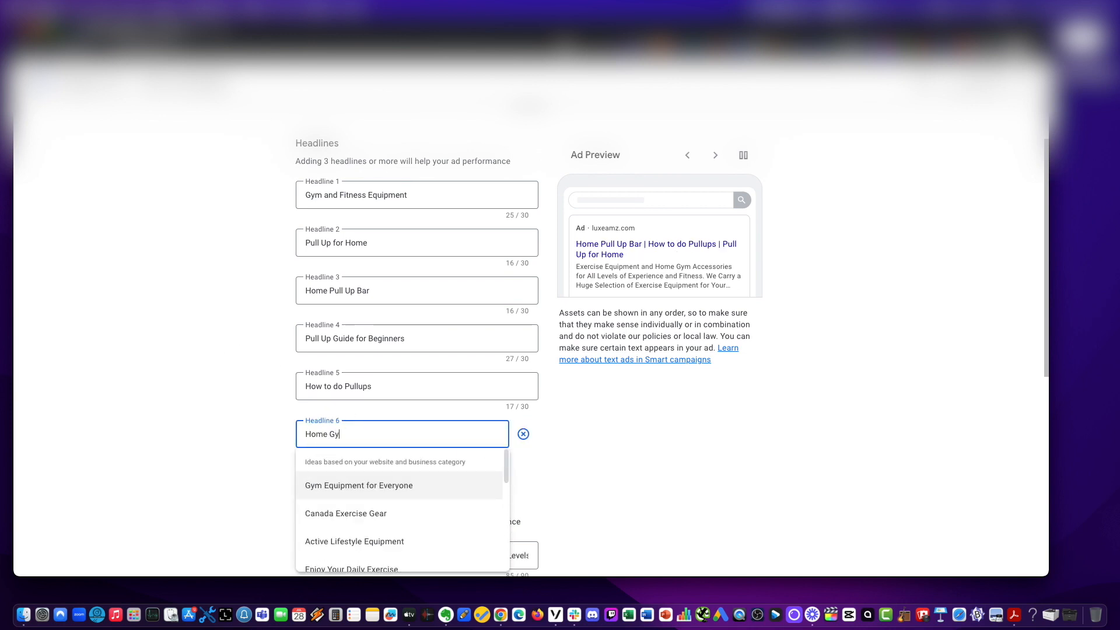
type("m Equipemnt")
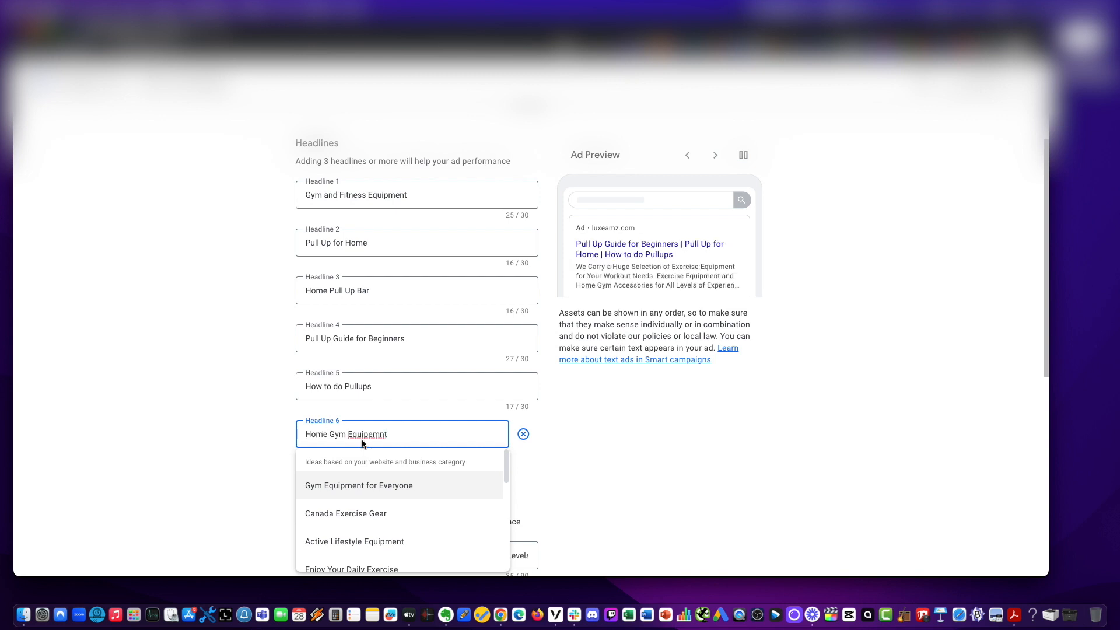
left_click_drag(370, 434, 463, 435)
type("m")
left_click(128, 347)
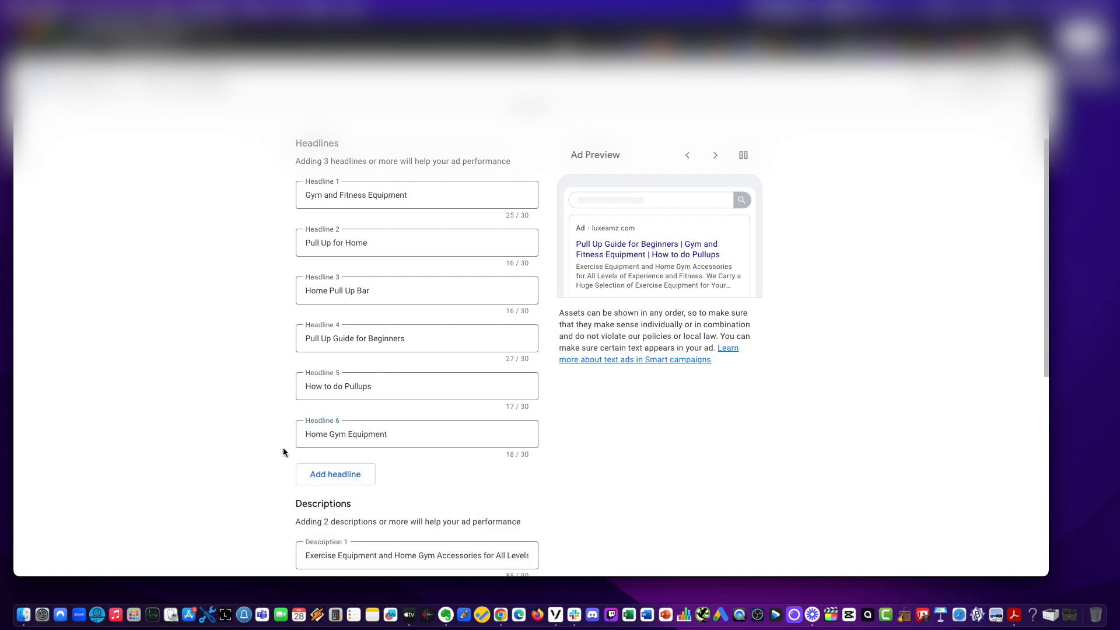
Add a seventh headline by choosing the suggestion Building a Home Gym?
left_click(315, 470)
scroll(326, 408, "down", 3)
left_click(347, 397)
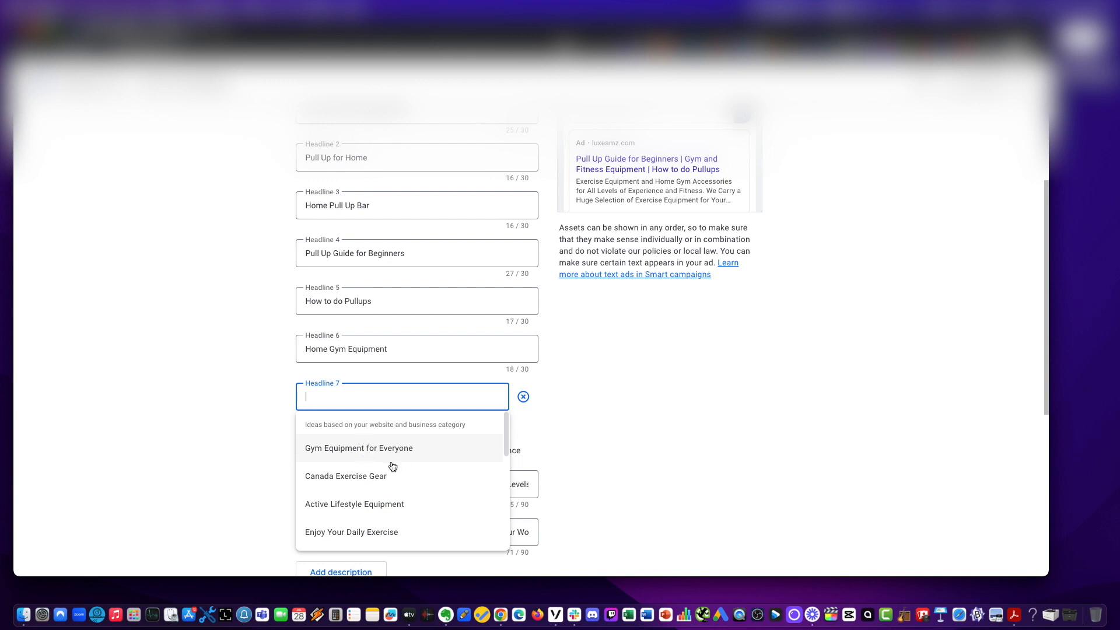
scroll(378, 521, "down", 3)
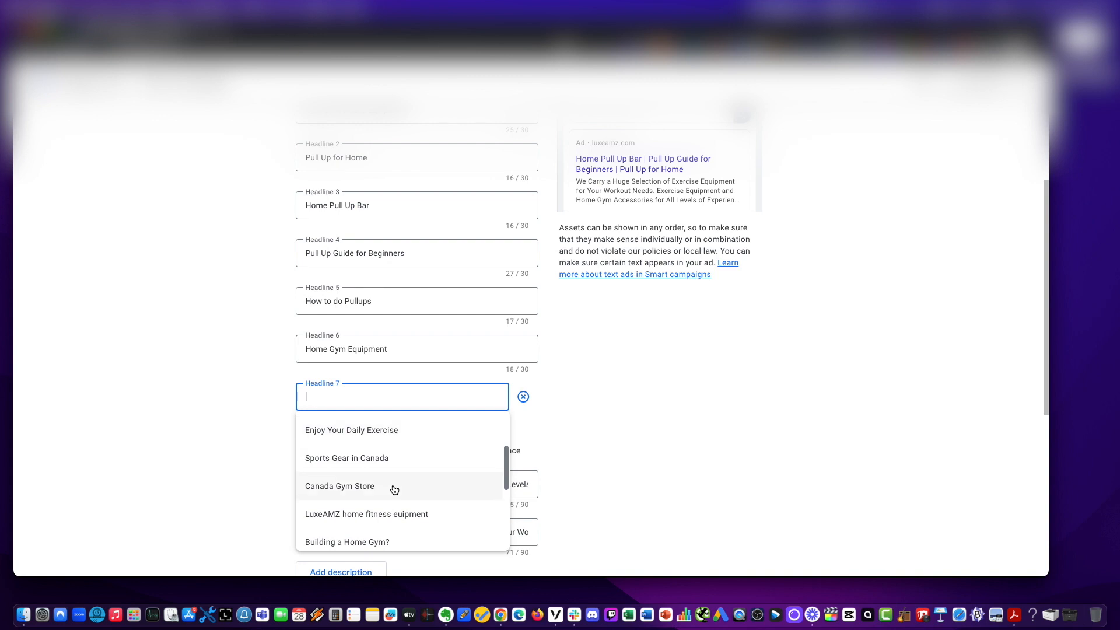
scroll(394, 490, "down", 2)
scroll(394, 489, "down", 1)
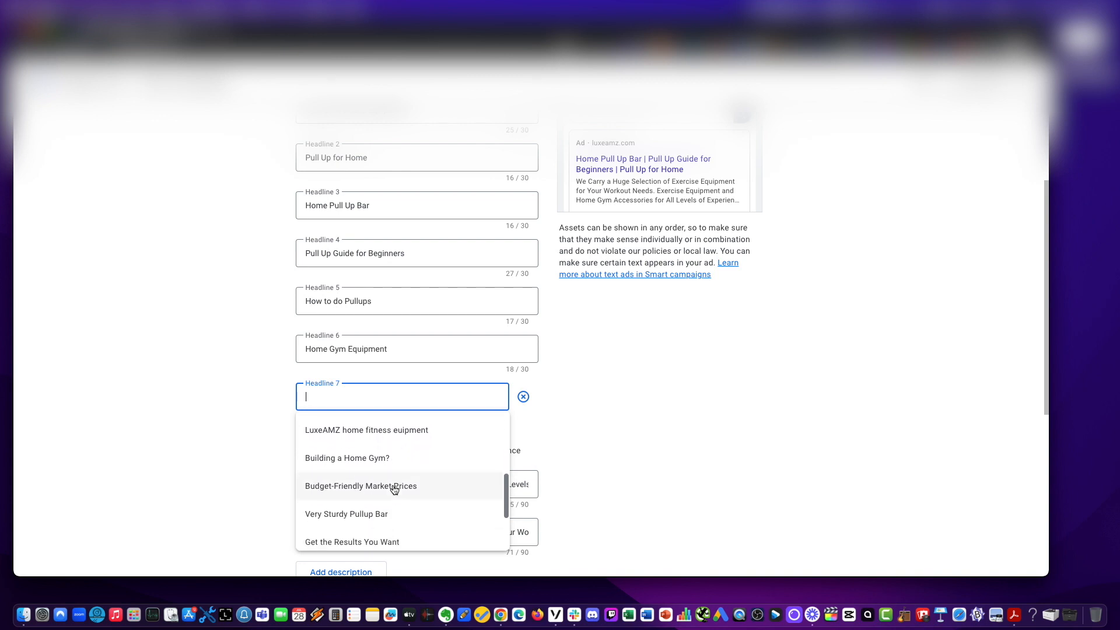
scroll(388, 457, "down", 1)
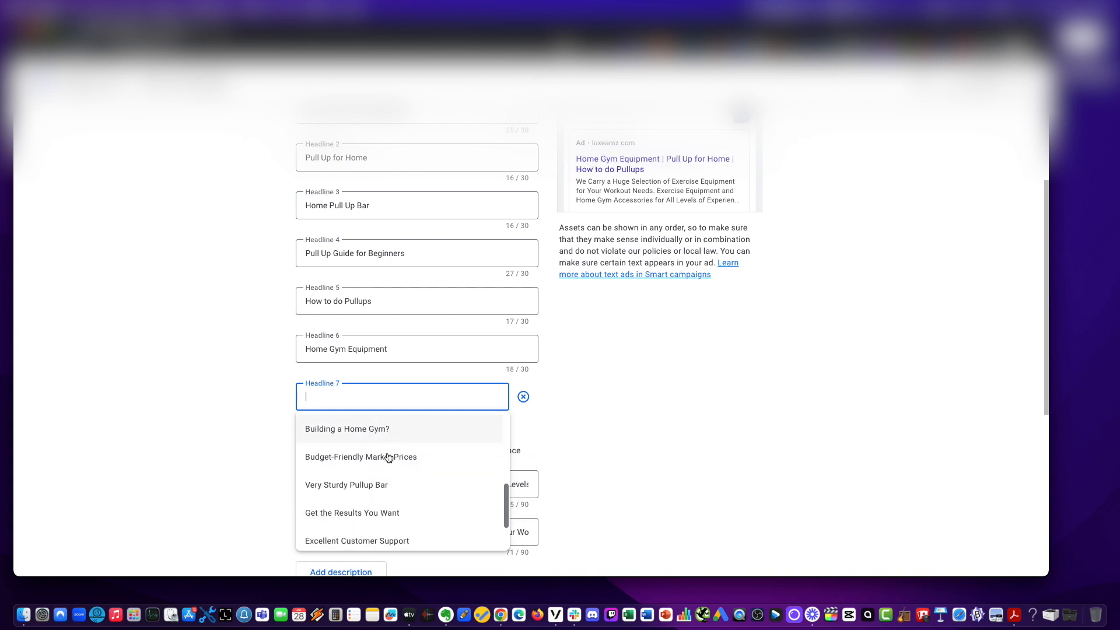
scroll(362, 429, "down", 2)
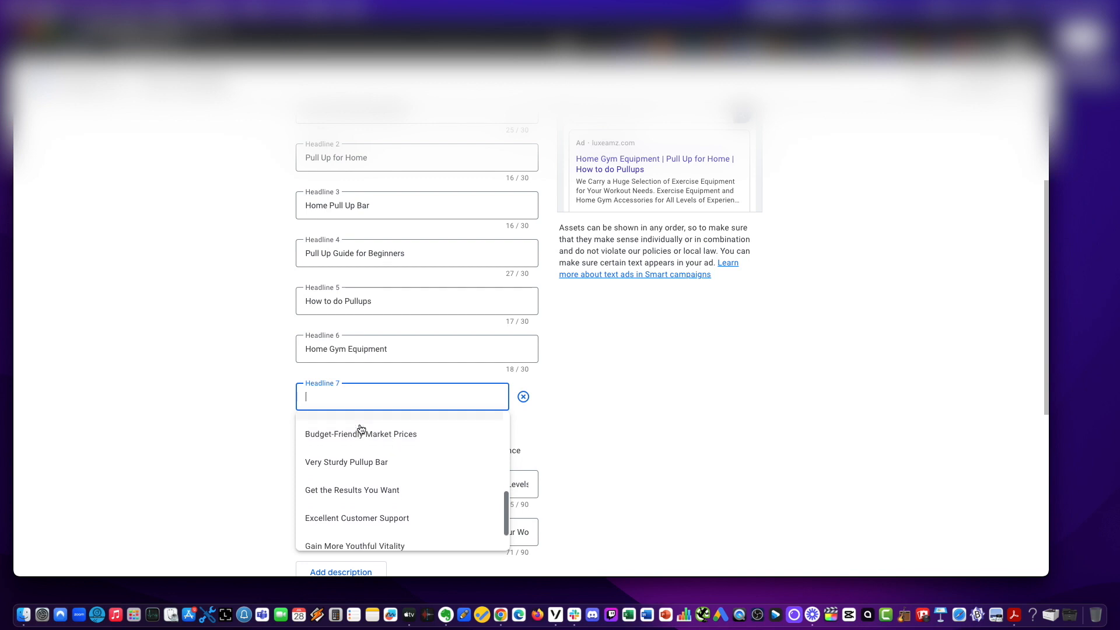
scroll(361, 437, "up", 1)
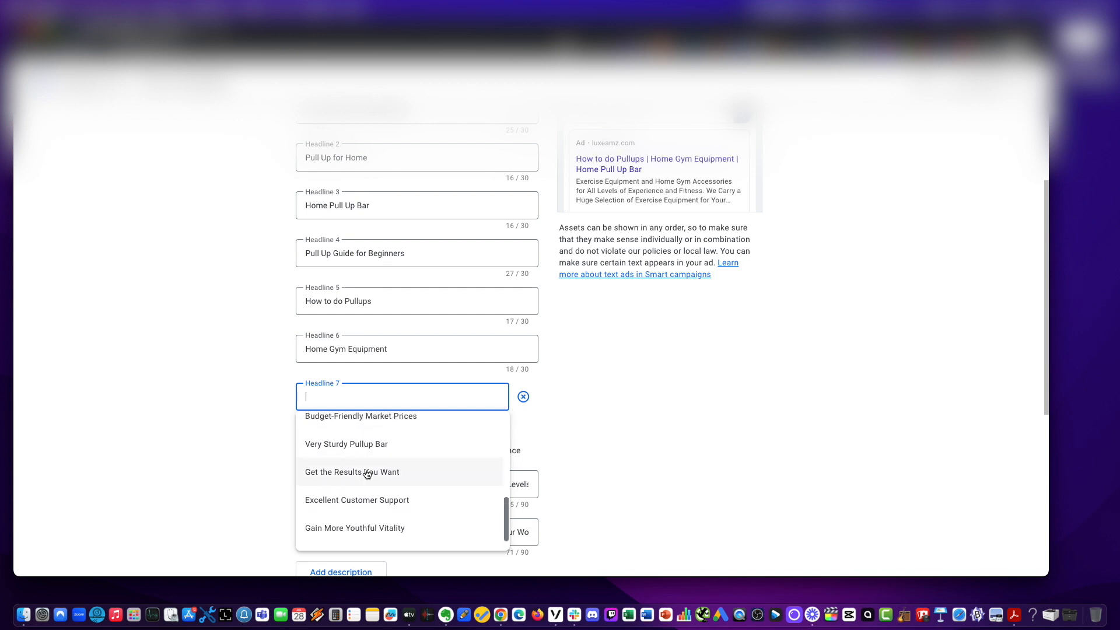
scroll(368, 466, "up", 2)
left_click(313, 445)
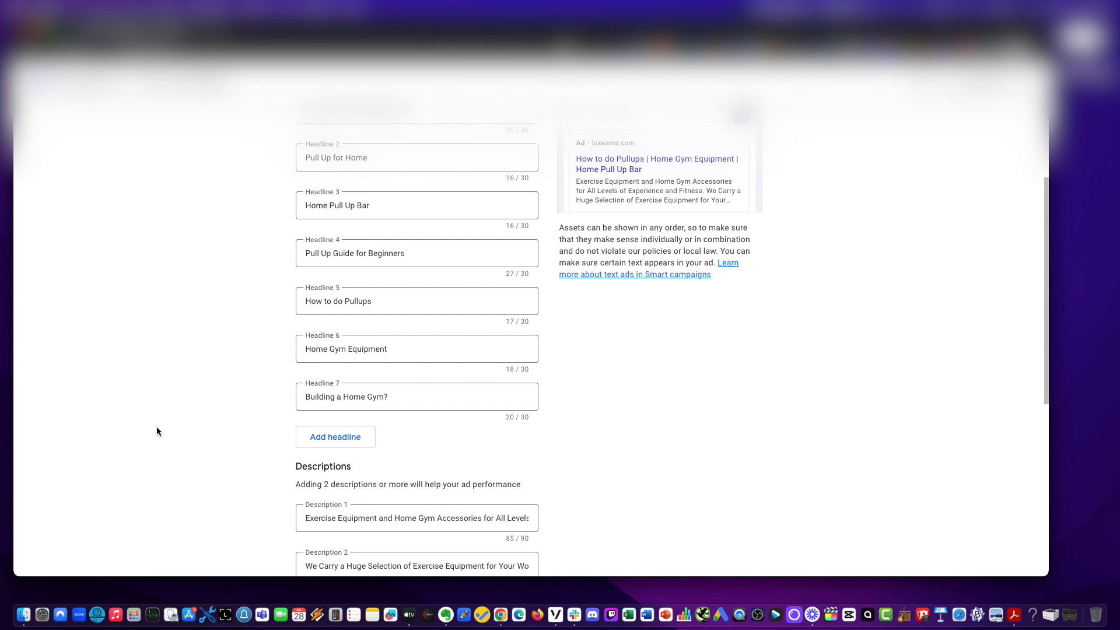
Add an eighth headline by choosing the suggestion LuxeAMZ home fitness euipment.
left_click(328, 442)
left_click(331, 444)
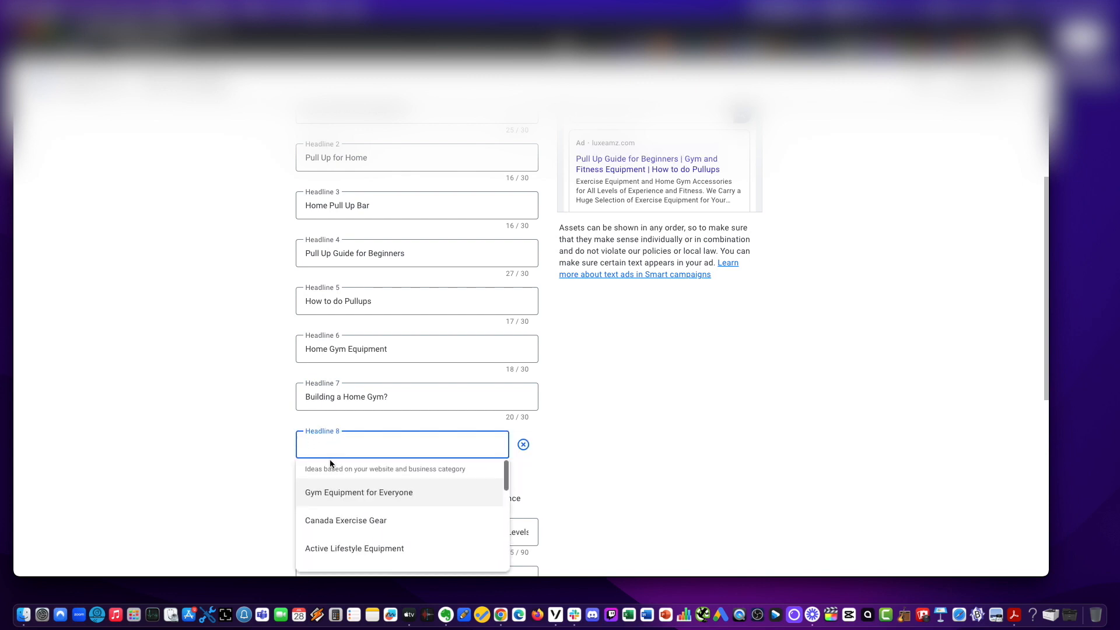
scroll(350, 484, "down", 5)
scroll(408, 490, "down", 3)
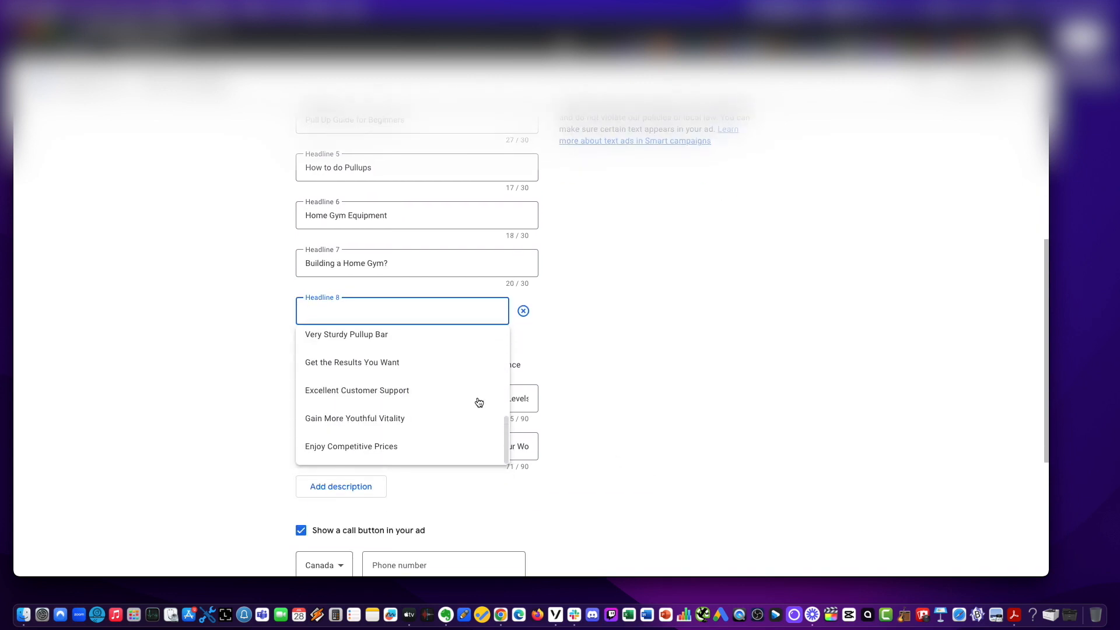
scroll(365, 431, "up", 2)
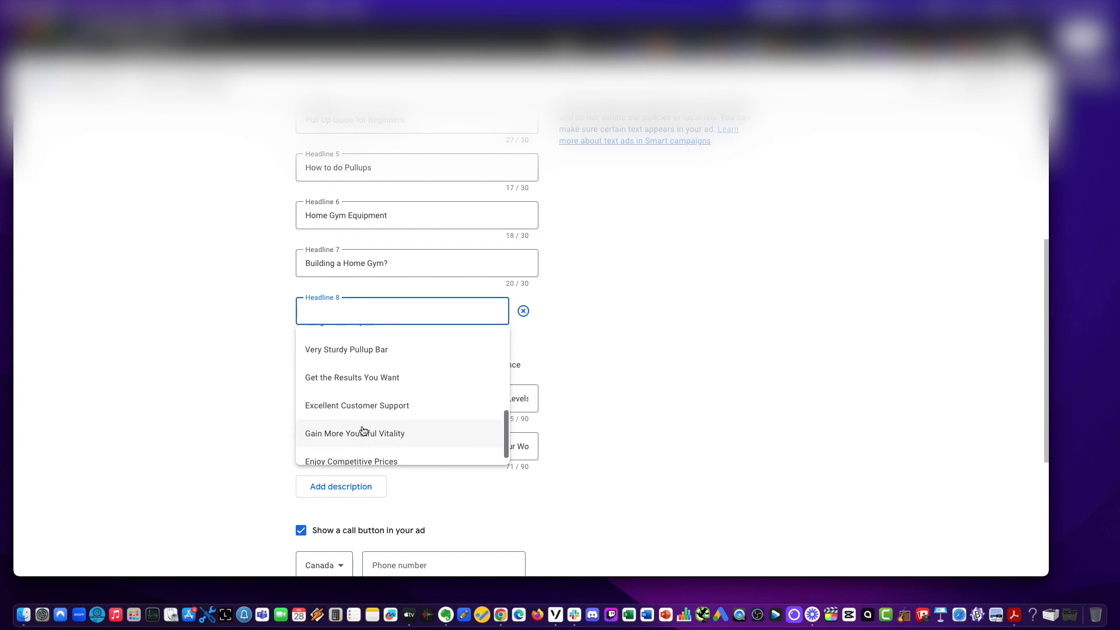
scroll(367, 438, "up", 3)
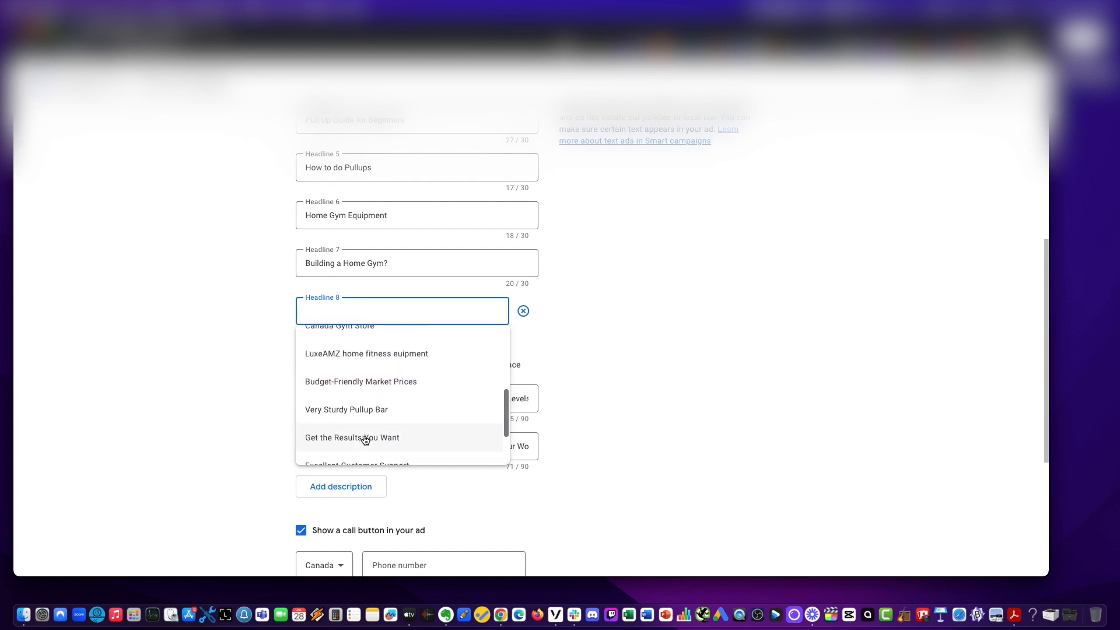
scroll(338, 423, "up", 1)
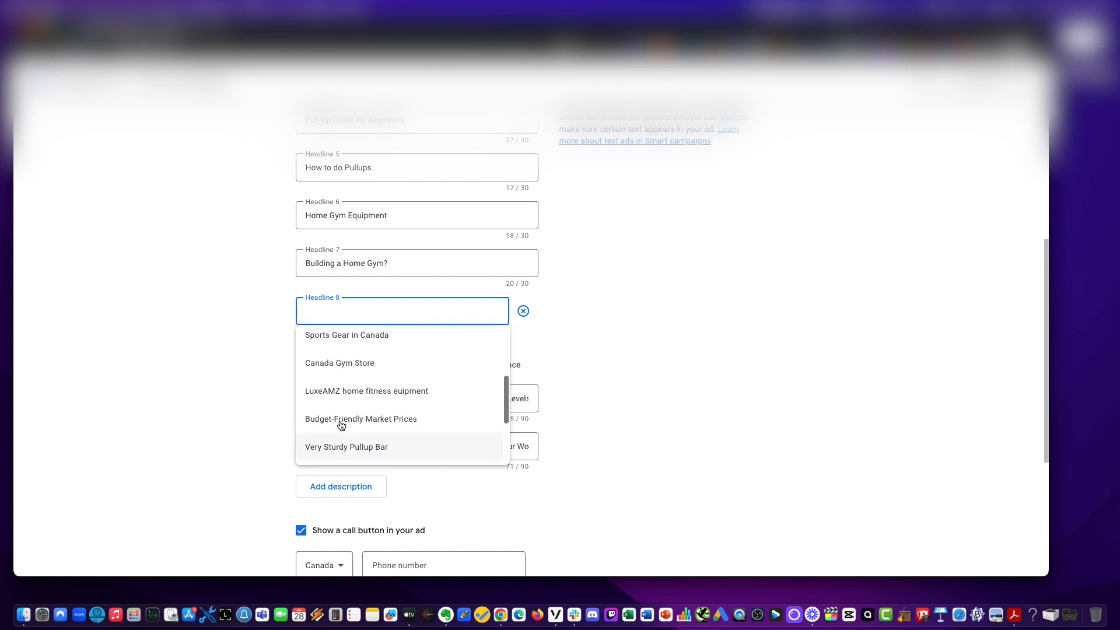
scroll(466, 407, "up", 1)
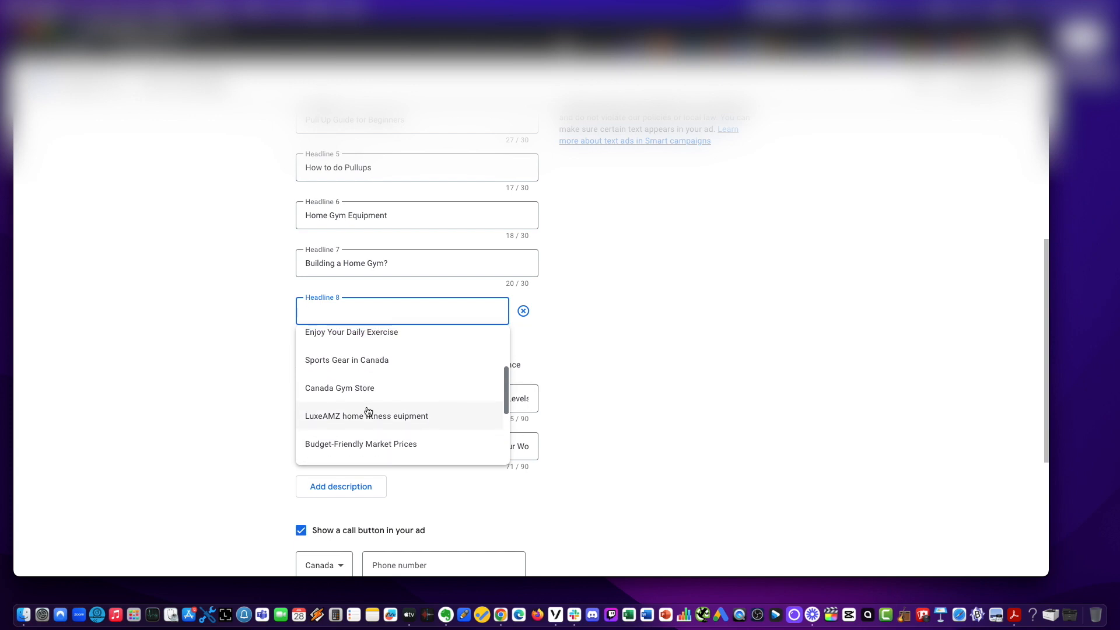
left_click(438, 412)
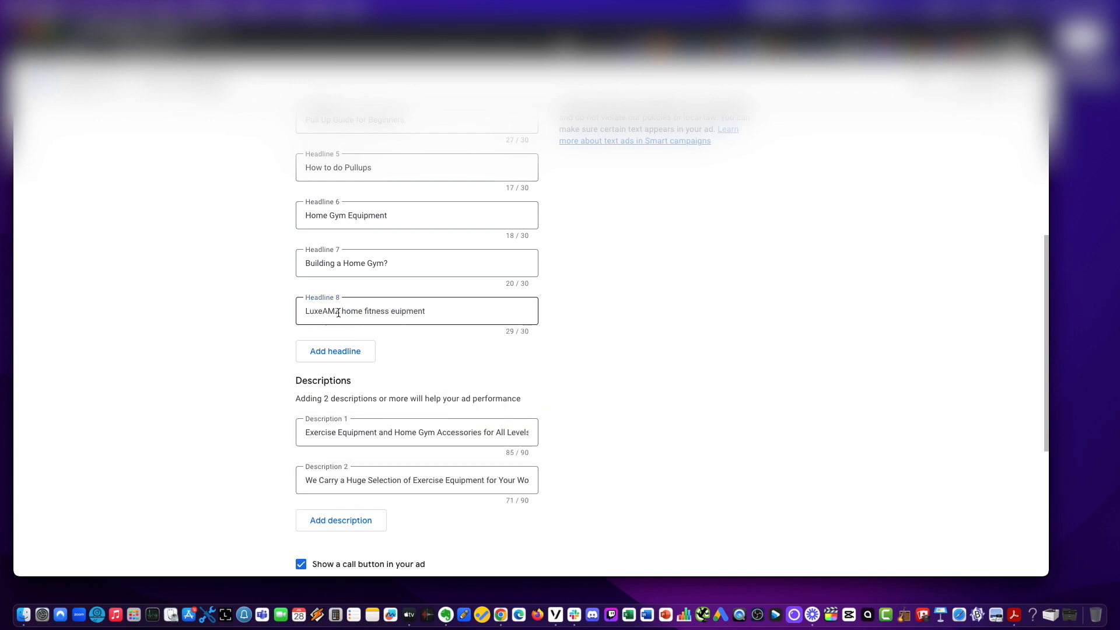
Replace the end of Headline 8 so it reads LuxeAMZ | Fitness.
left_click_drag(339, 313, 429, 312)
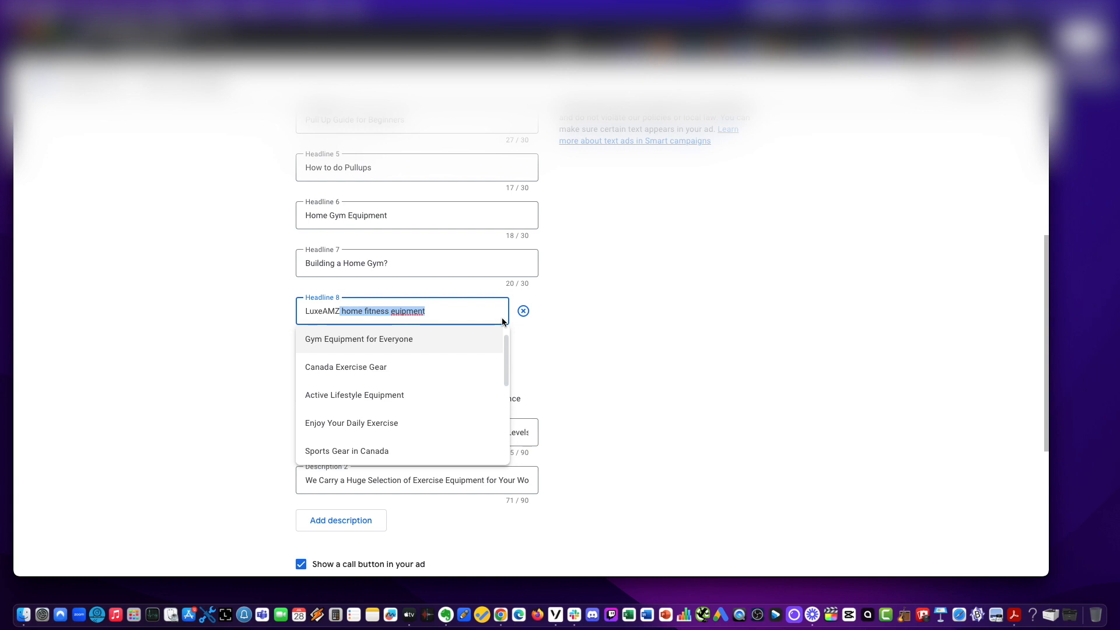
key("BackSpace")
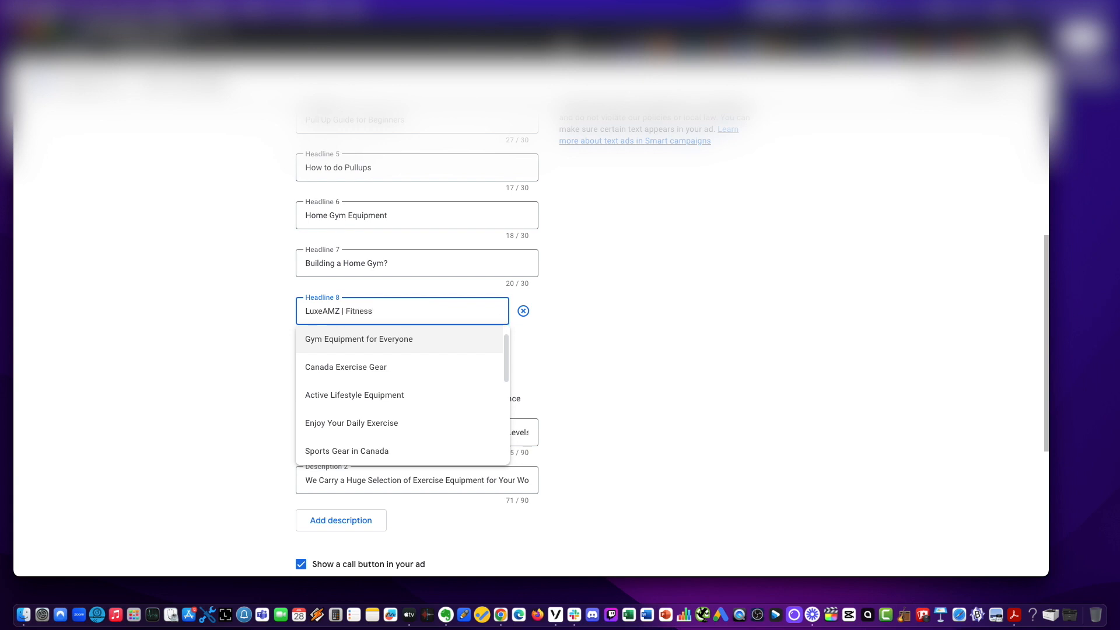
left_click(229, 338)
Add a ninth headline reading Home Exercise Equipment.
scroll(230, 339, "up", 5)
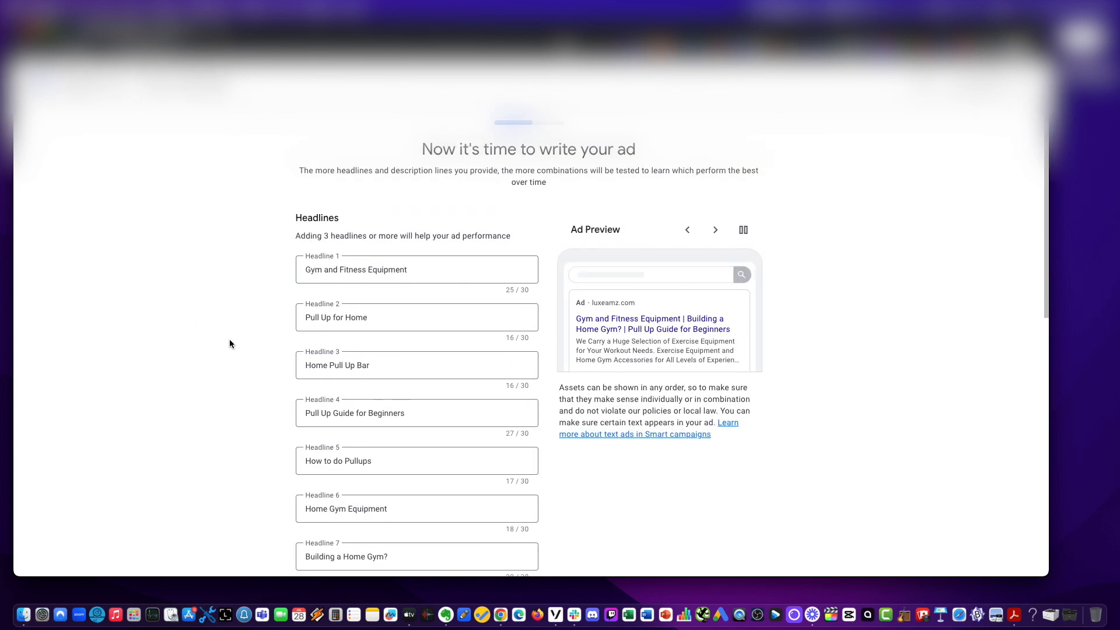
scroll(230, 339, "down", 3)
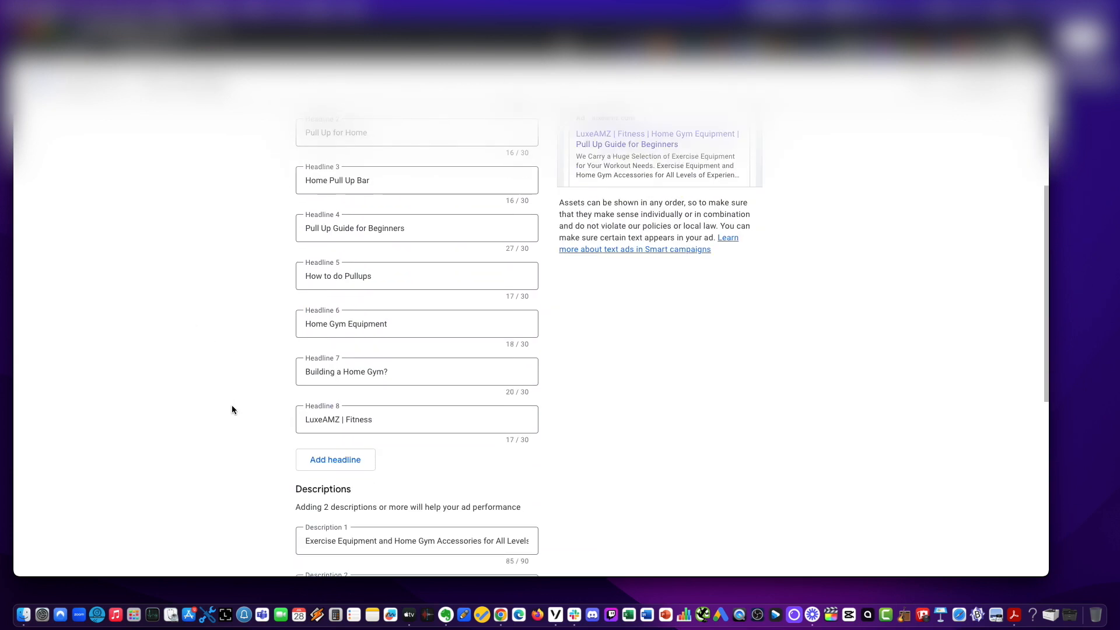
scroll(383, 373, "down", 2)
left_click(349, 374)
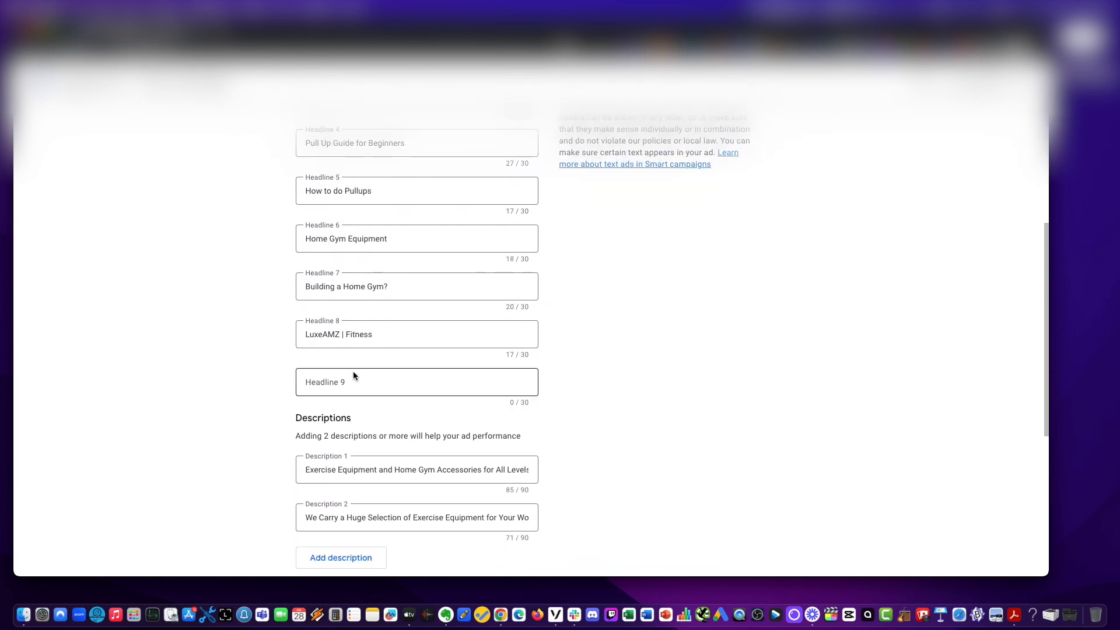
left_click(343, 379)
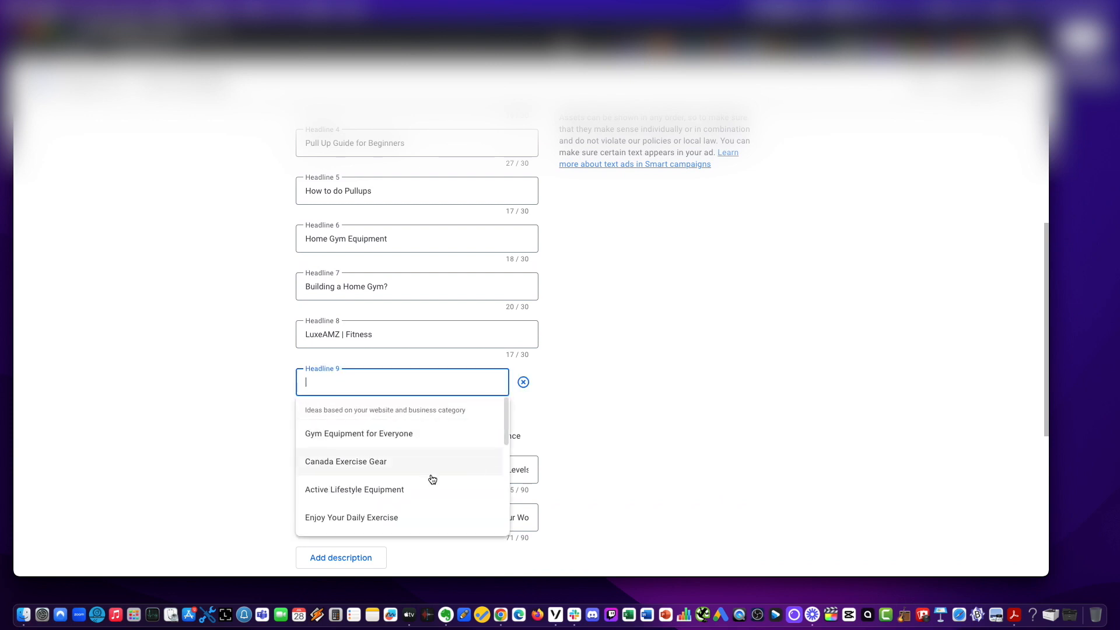
scroll(429, 478, "down", 1)
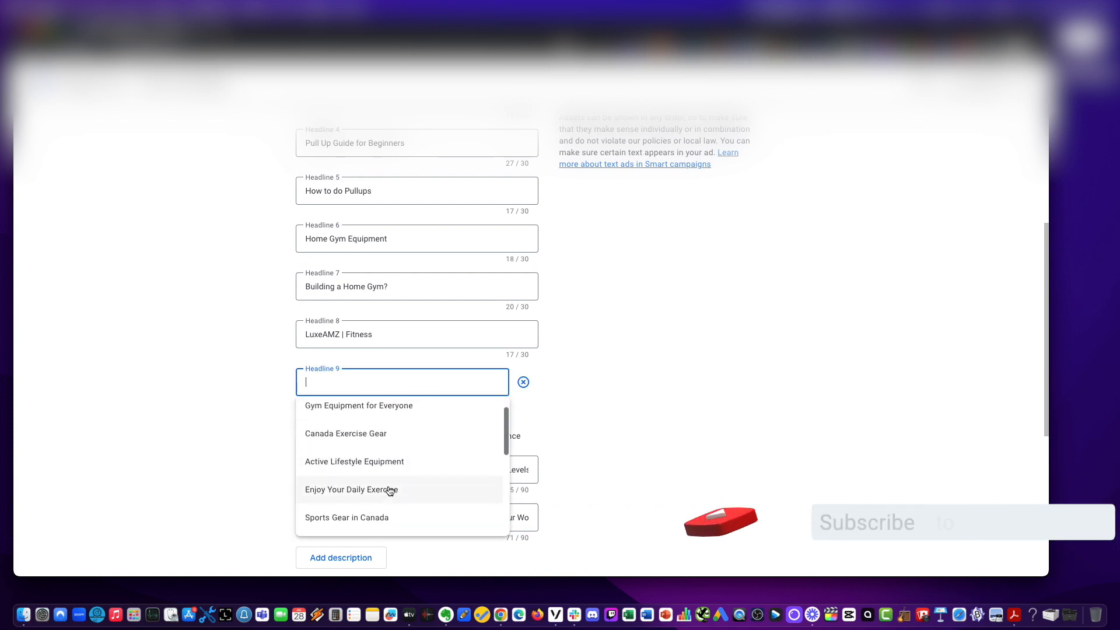
scroll(390, 491, "down", 1)
scroll(701, 460, "up", 6)
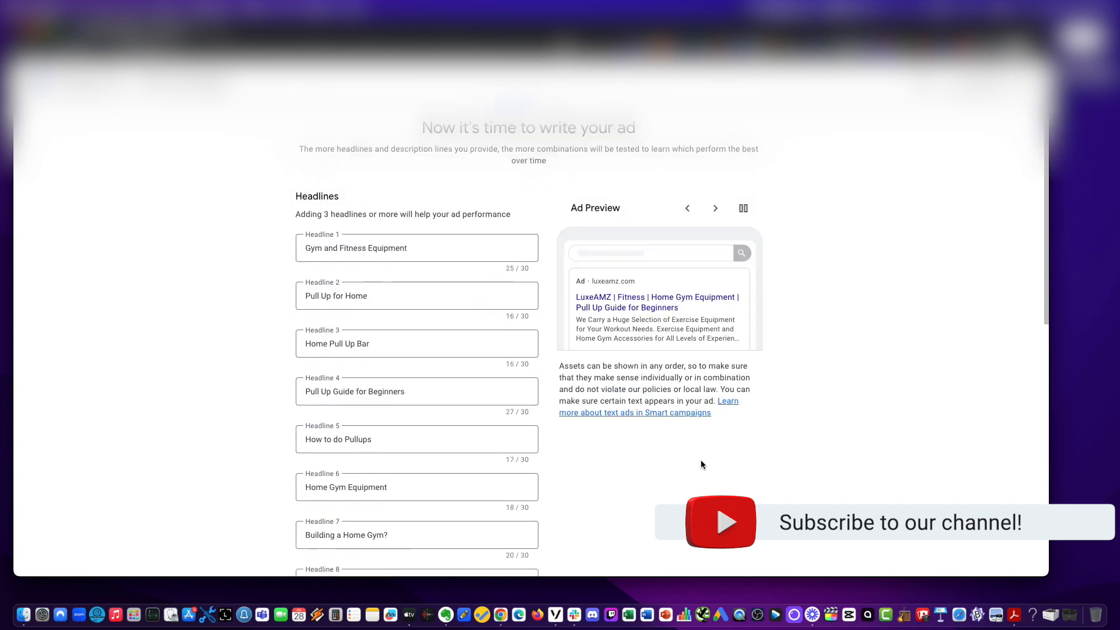
scroll(699, 464, "down", 5)
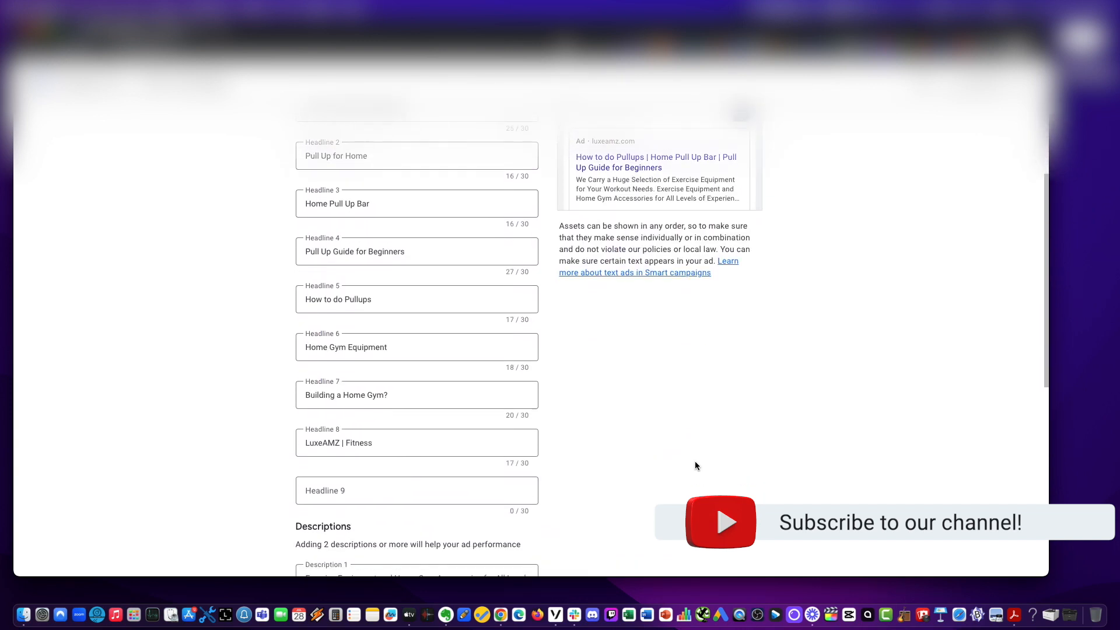
left_click(385, 476)
type("Home Exer")
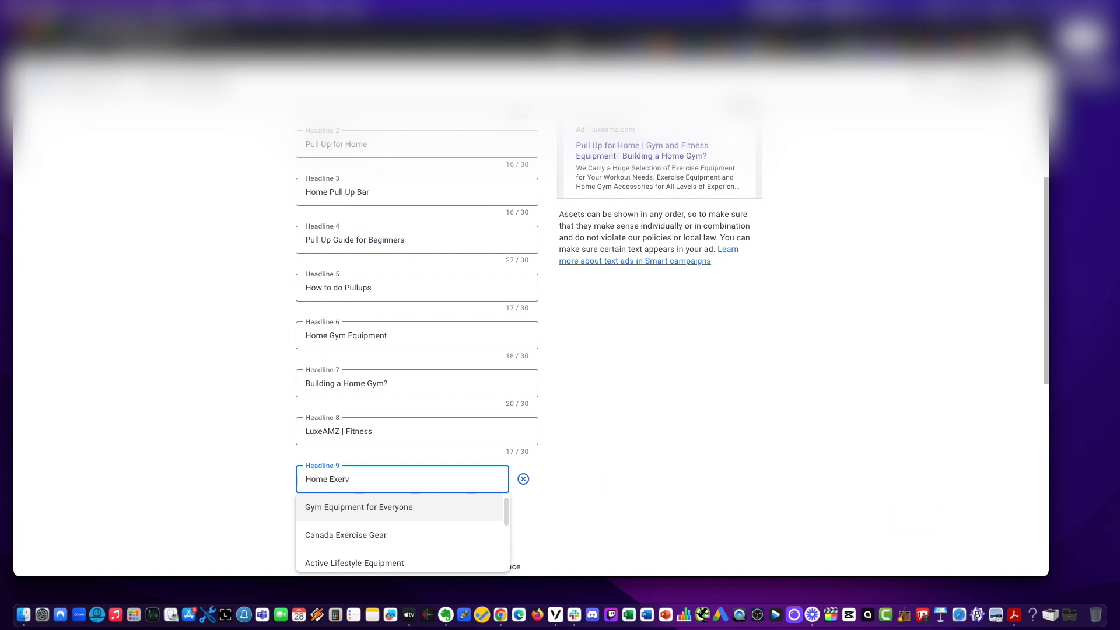
type("cise ")
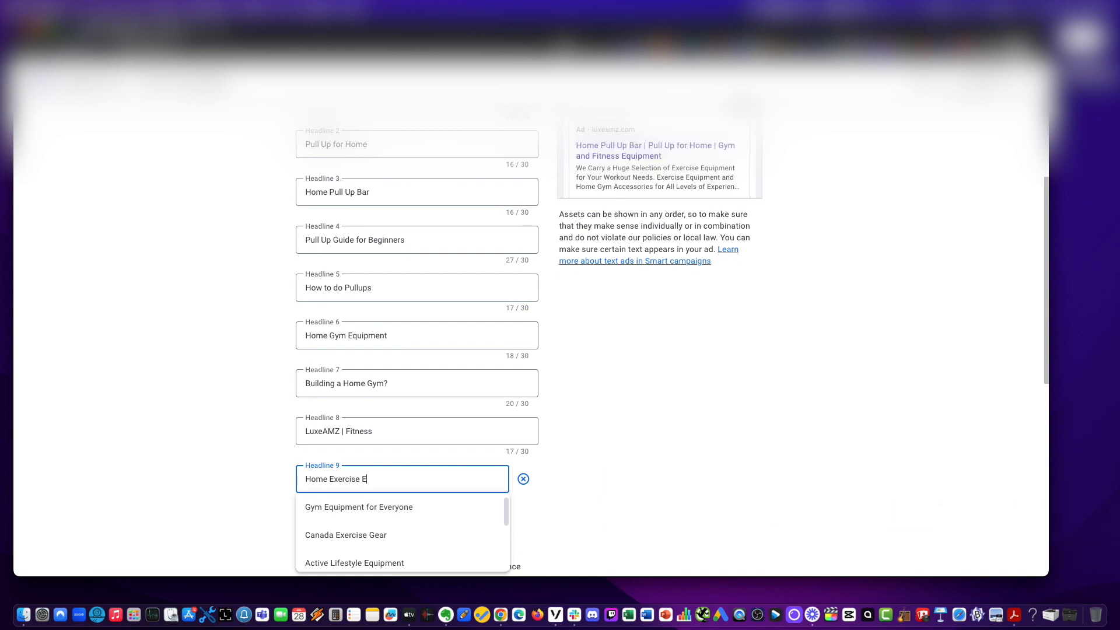
type("Equipment")
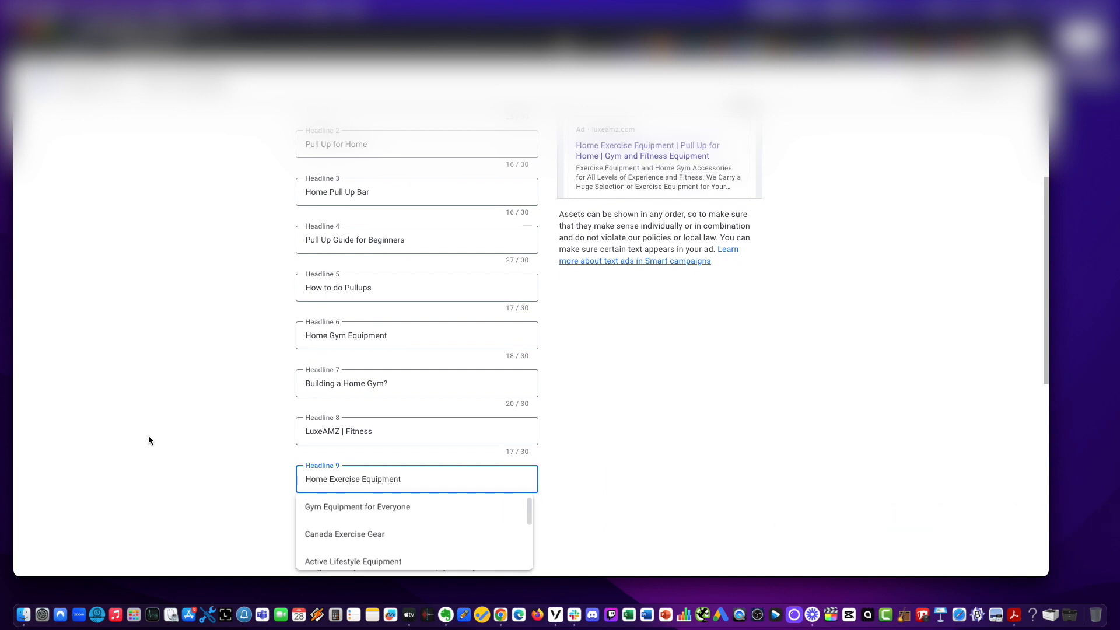
left_click(150, 437)
Add a tenth headline reading Gym Accessories.
scroll(291, 421, "down", 3)
left_click(320, 398)
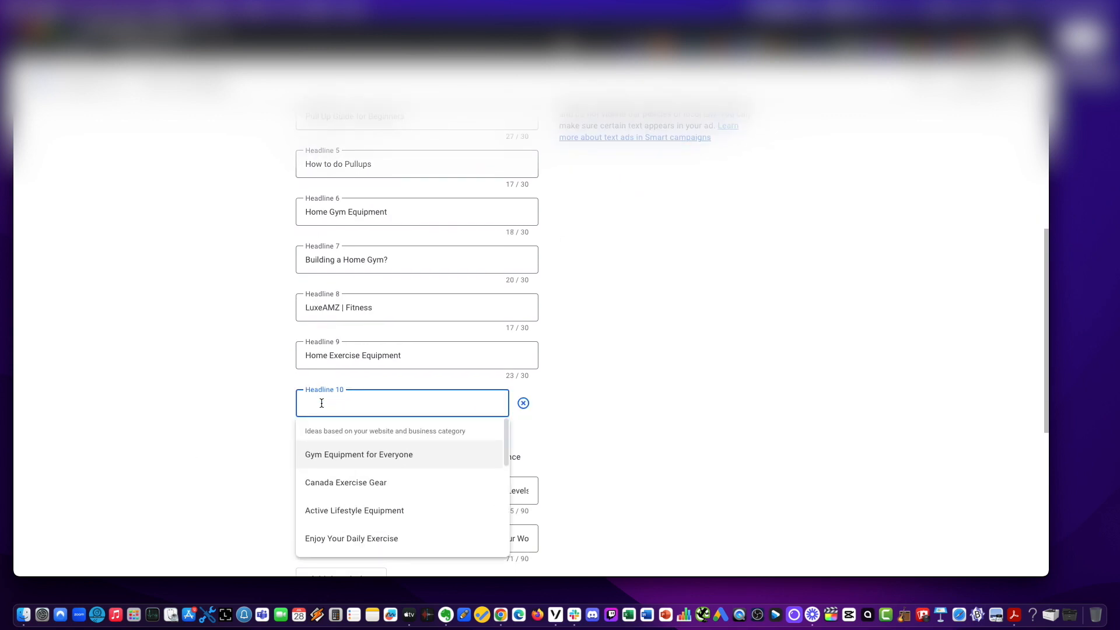
type("Gym")
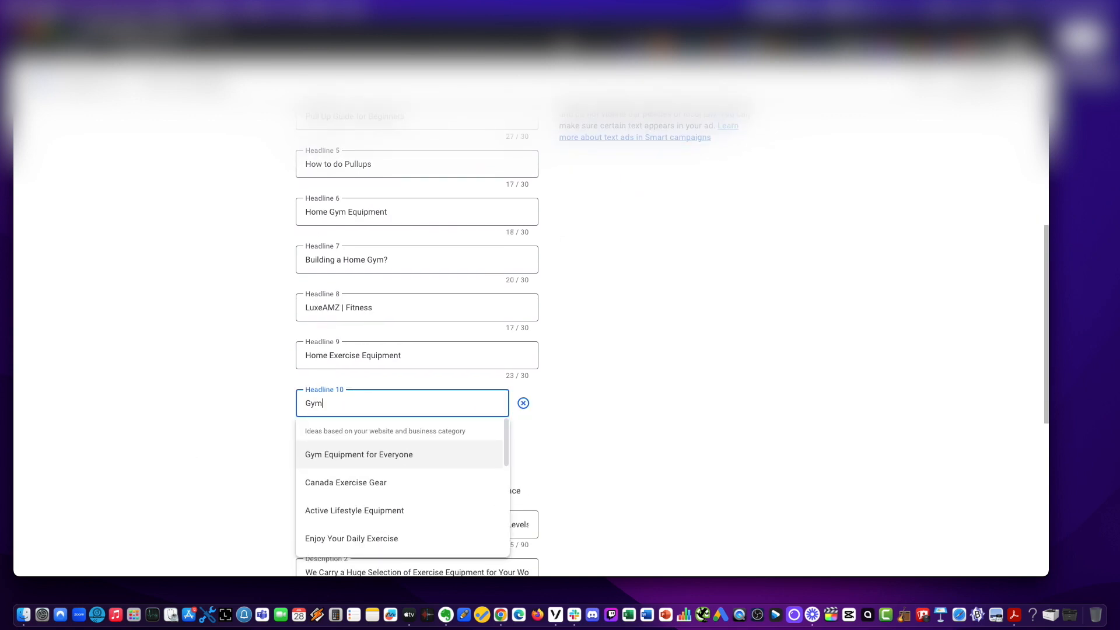
type(" A")
left_click_drag(360, 403, 371, 411)
type("essories")
left_click(265, 398)
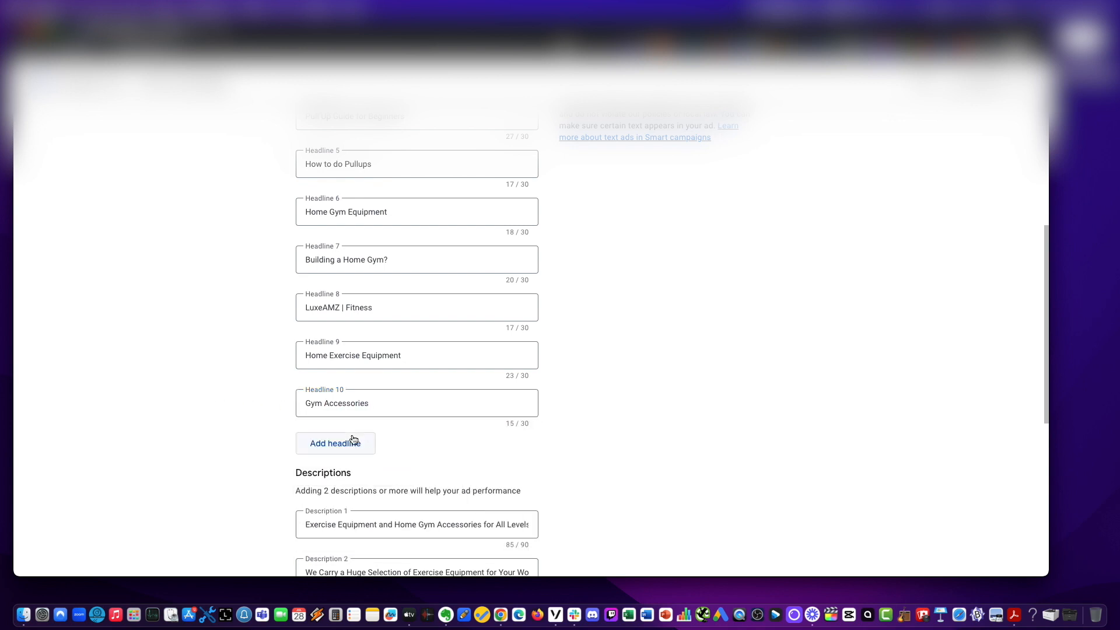
Add an eleventh headline reading Fitness Accessories, reusing the word Accessories copied from Headline 10.
left_click(353, 439)
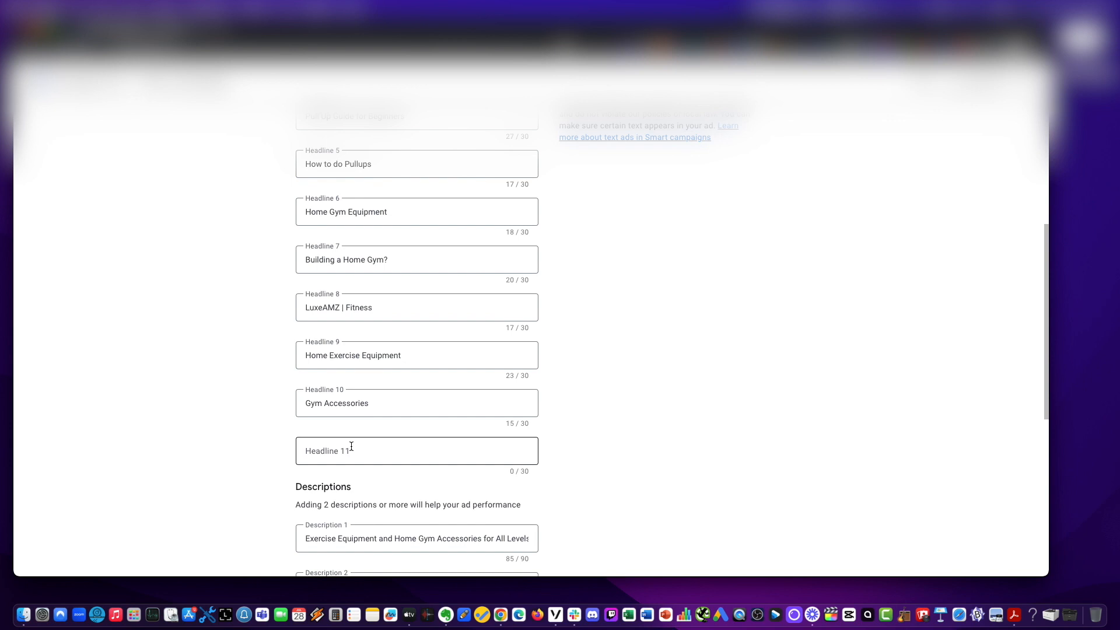
triple_click(362, 412)
key("super+c")
left_click(223, 405)
left_click(310, 450)
key("super+v")
left_click_drag(324, 450, 308, 451)
type("Fitness")
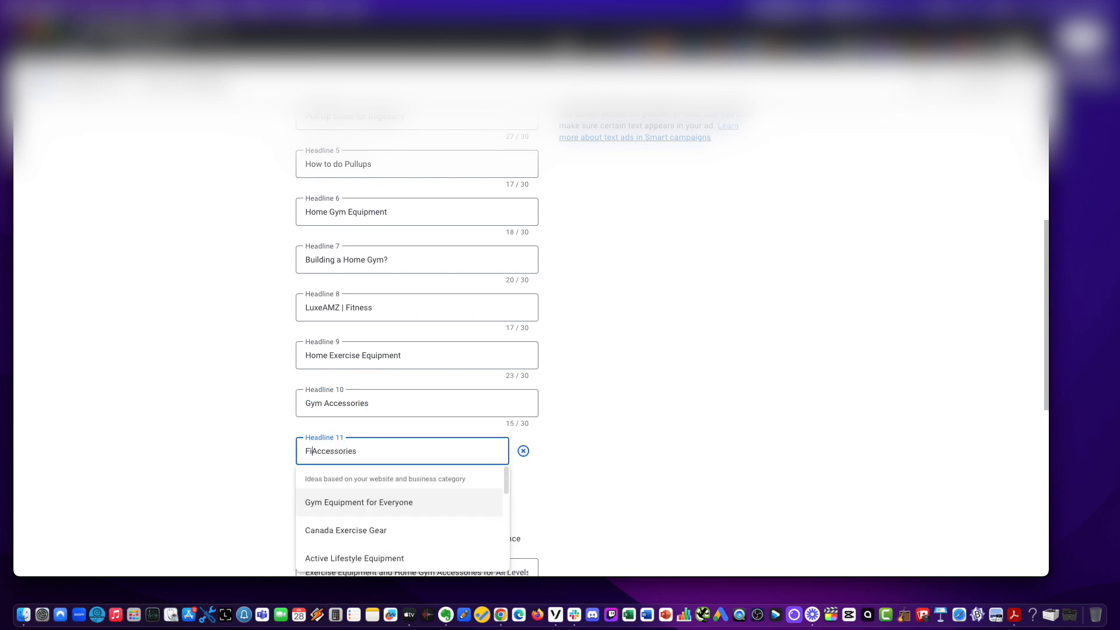
scroll(148, 420, "down", 2)
left_click(227, 422)
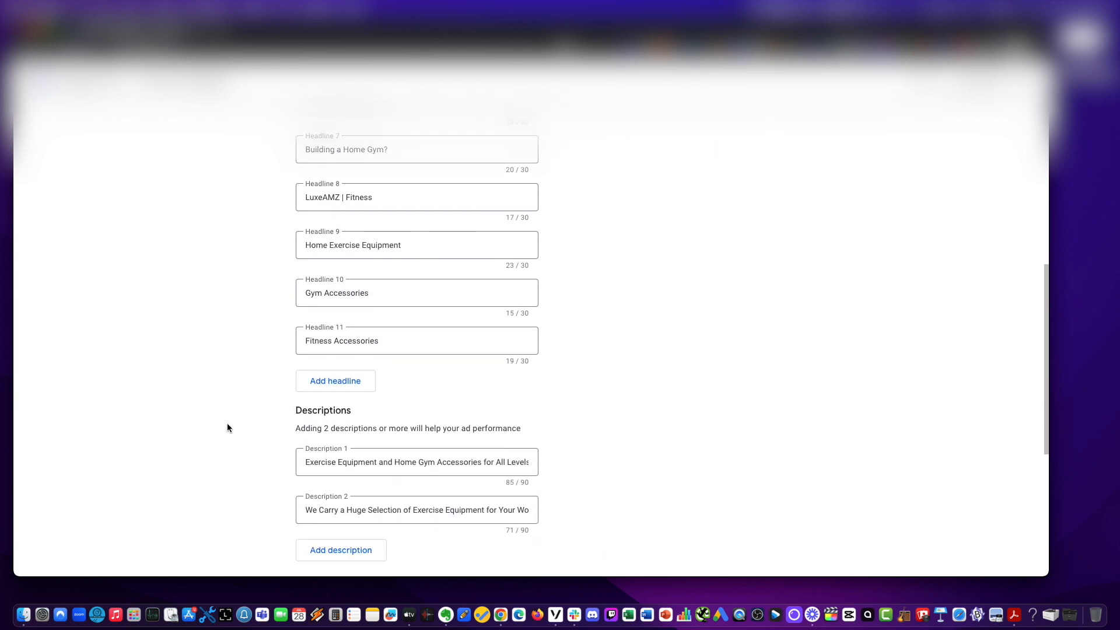
Add a twelfth headline by choosing the suggestion Active Lifestyle Equipment.
left_click(330, 379)
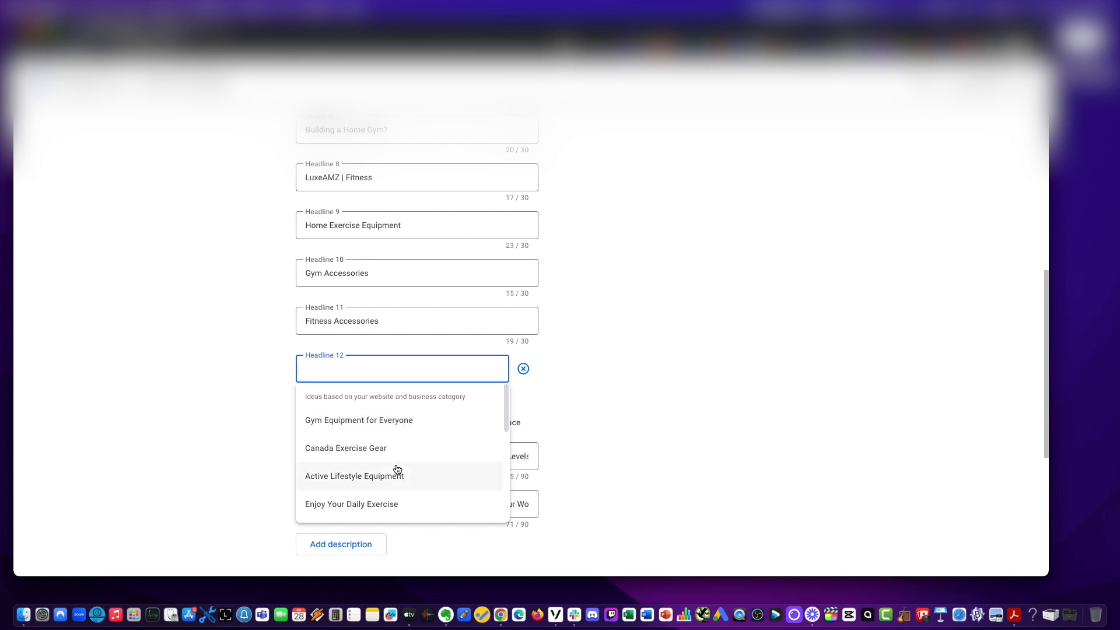
scroll(395, 472, "down", 2)
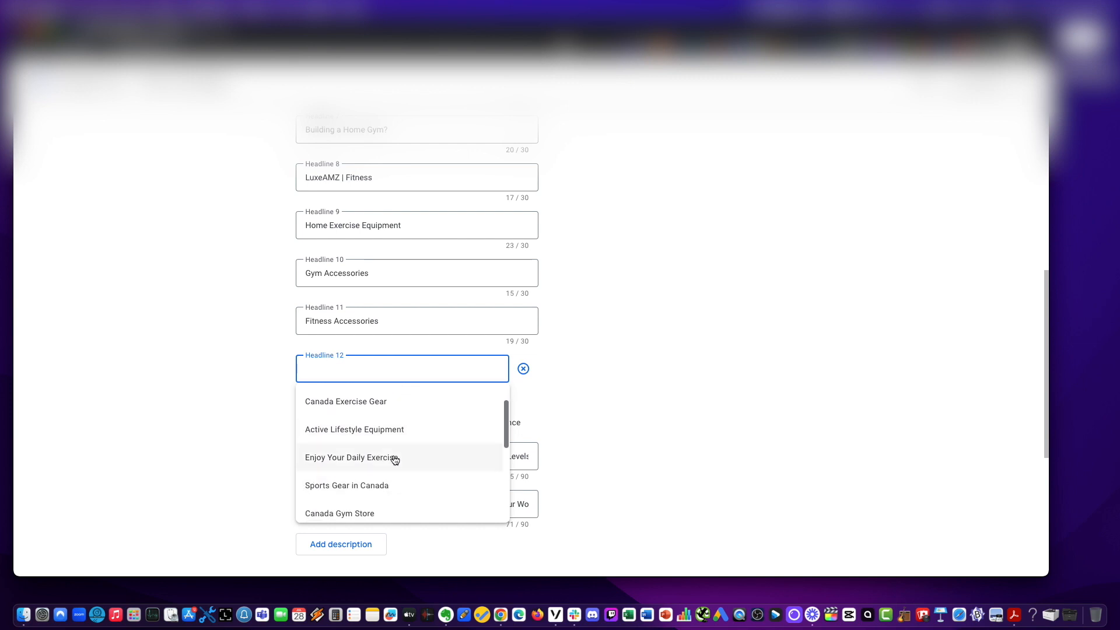
left_click(383, 429)
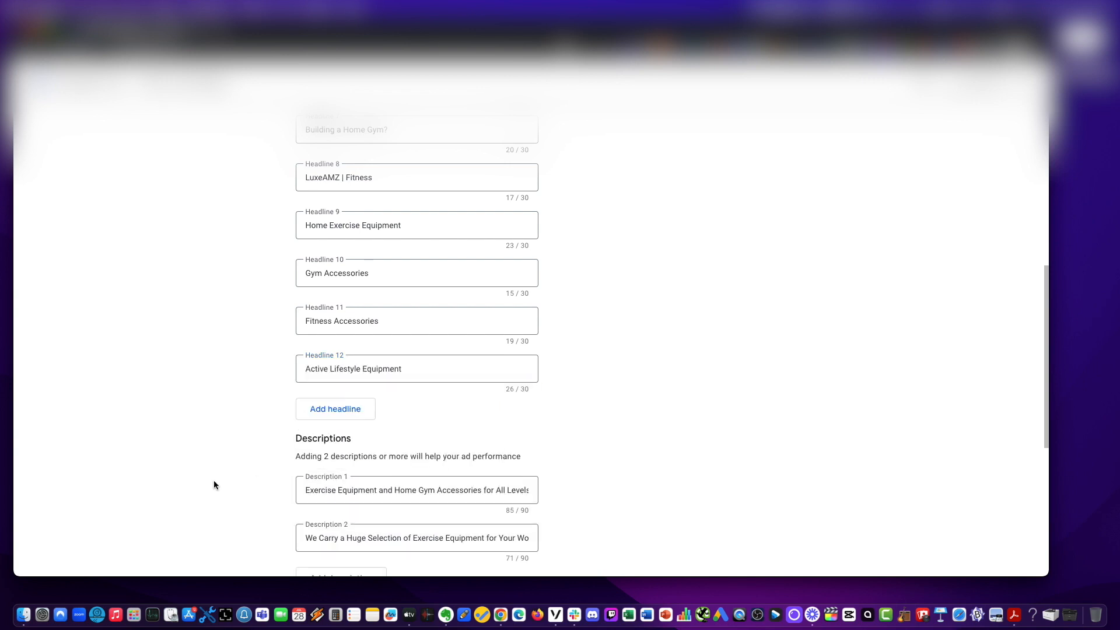
Add a thirteenth headline reading Home Gym.
left_click(363, 417)
left_click(368, 426)
type("H")
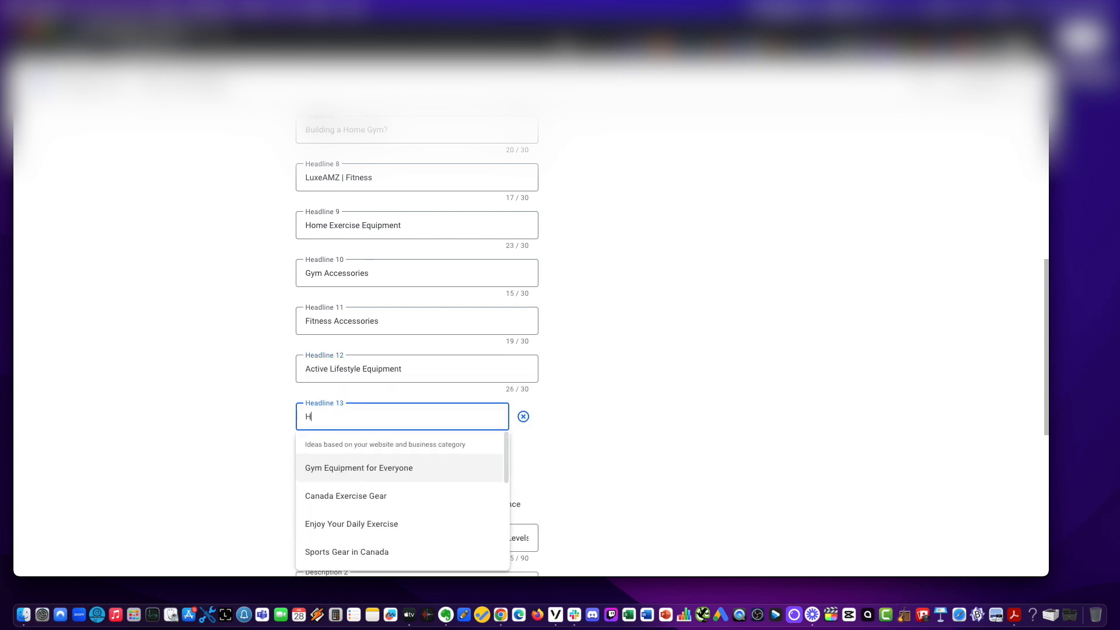
type("ome Gym")
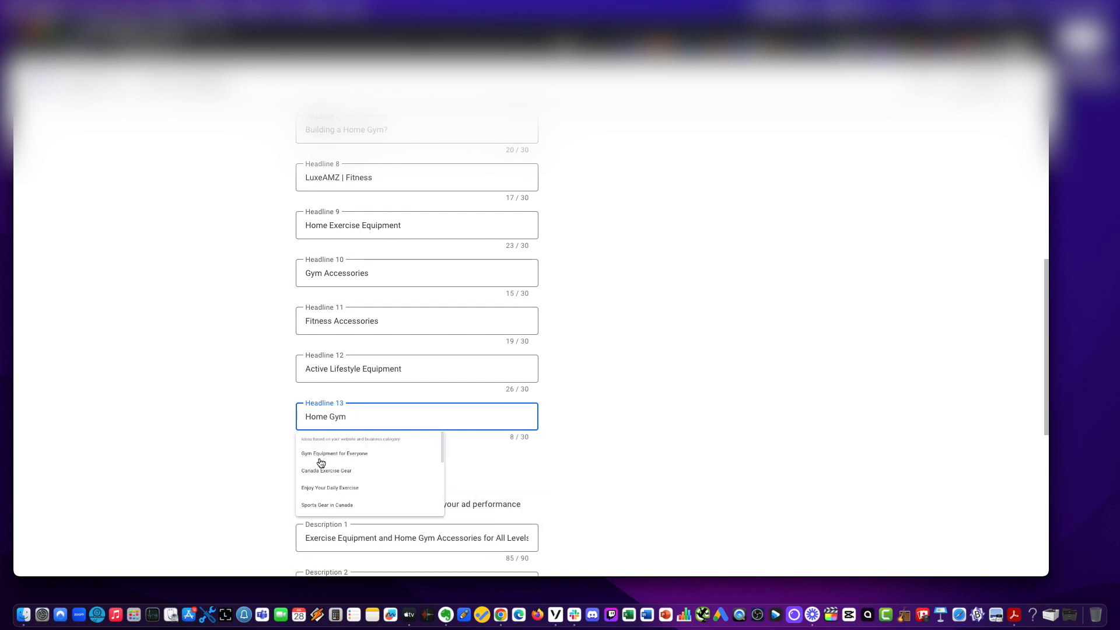
left_click(320, 463)
Add a fourteenth headline reading Pull up bar for Doorway after browsing the suggestion list.
left_click(333, 454)
scroll(335, 407, "down", 2)
left_click(335, 406)
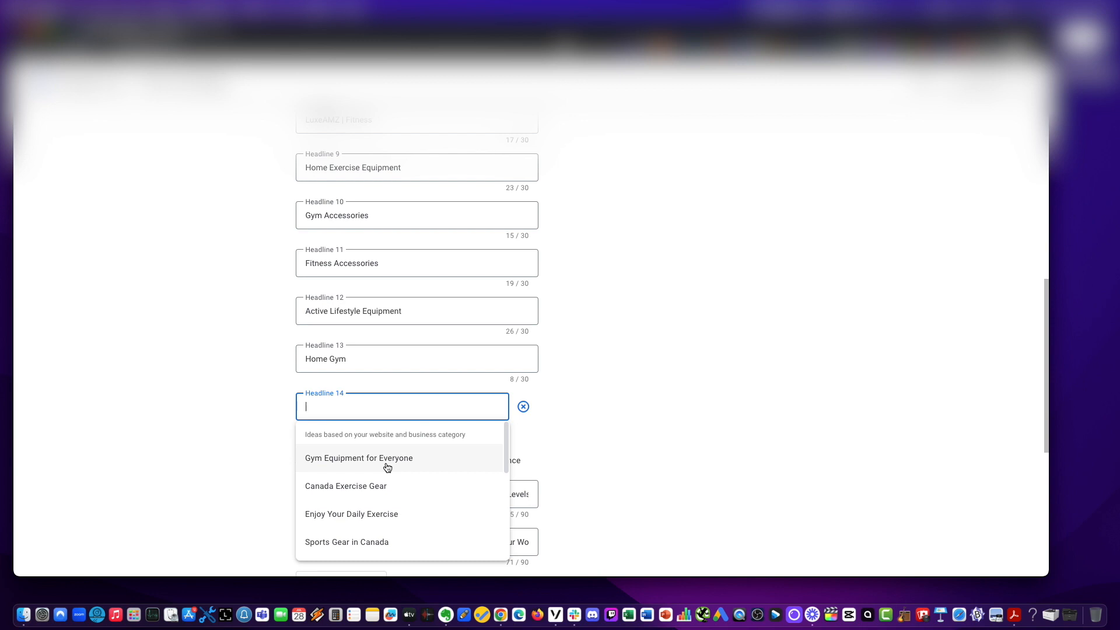
scroll(387, 487, "down", 3)
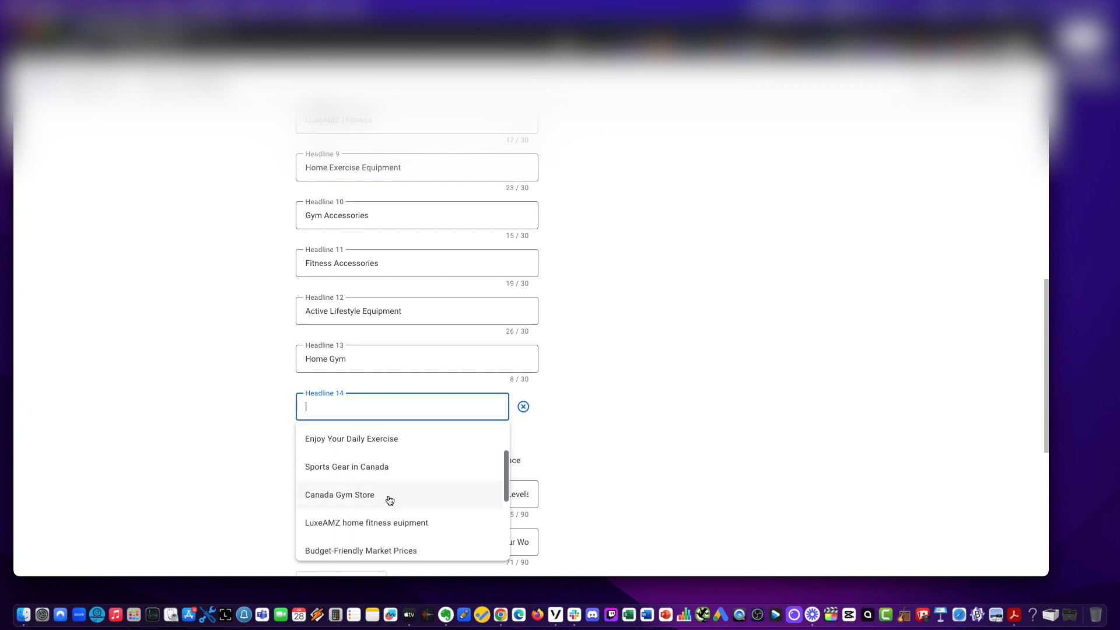
scroll(390, 501, "down", 2)
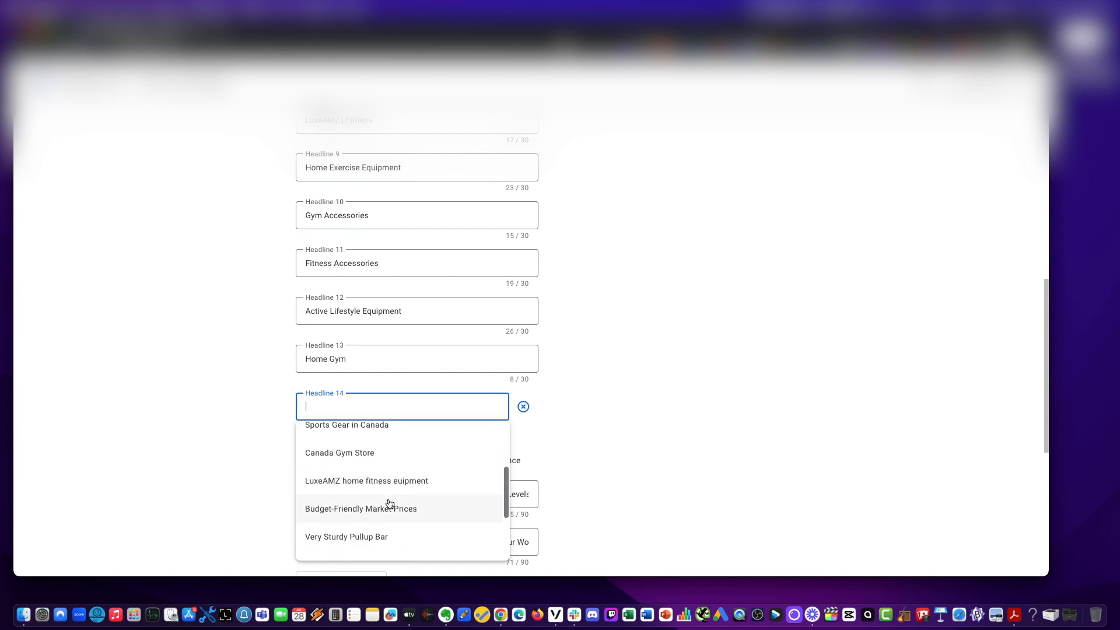
scroll(390, 503, "down", 4)
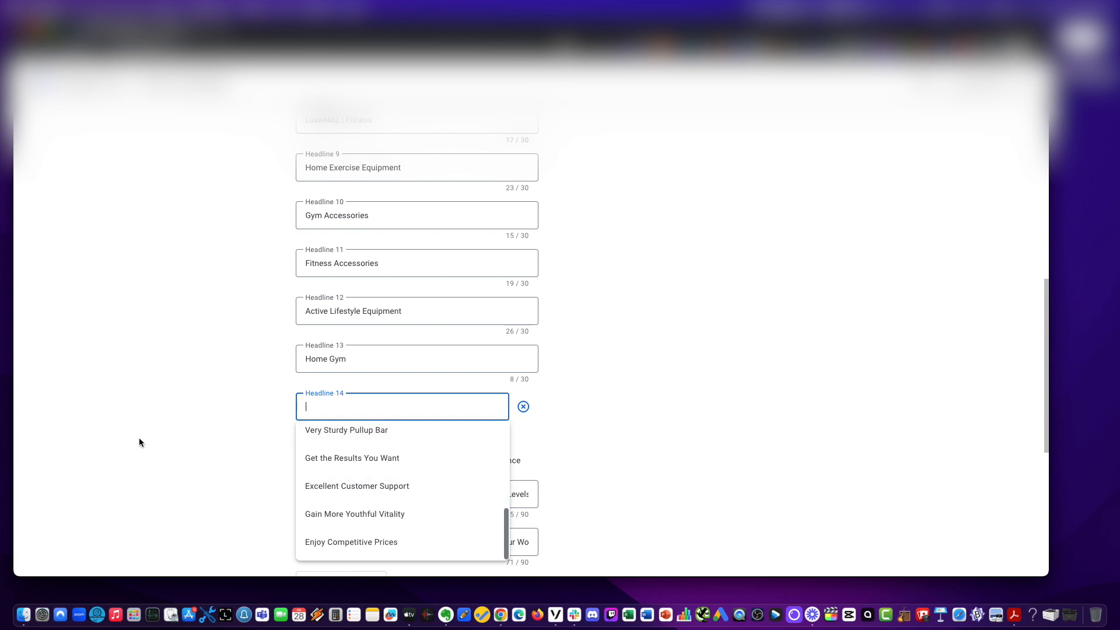
left_click(163, 432)
left_click(365, 407)
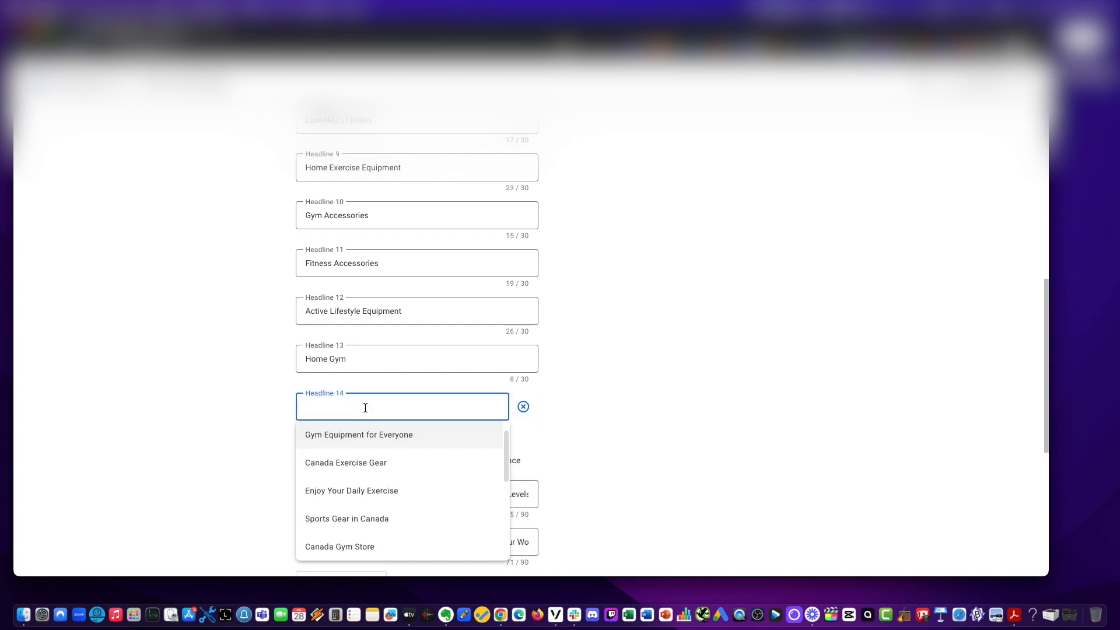
type("Pull up ba")
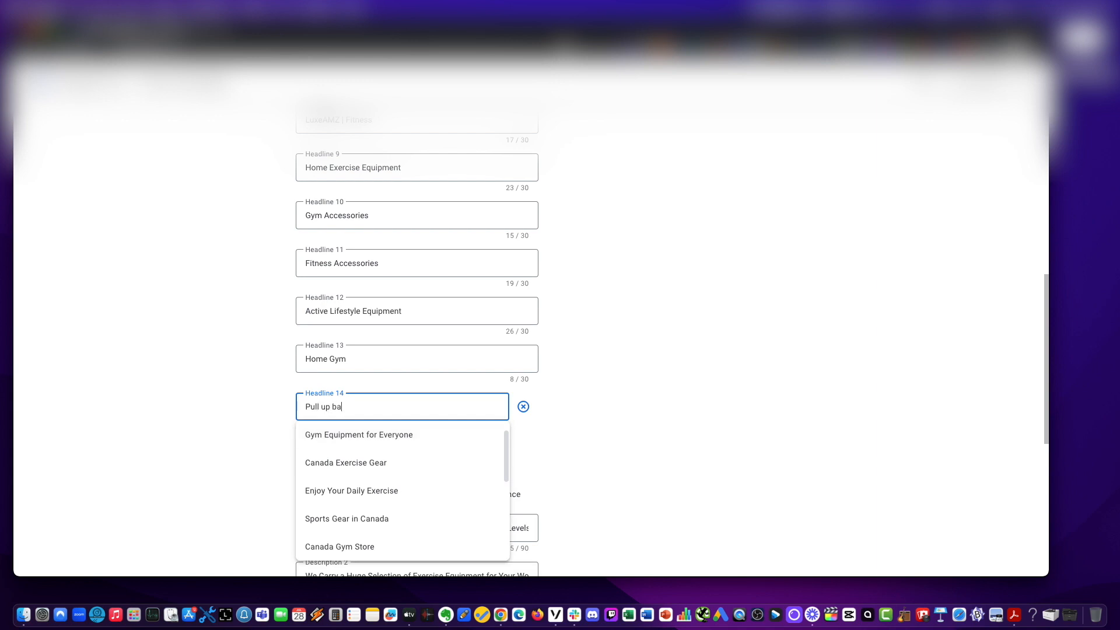
type("r for Doorway")
left_click(208, 386)
Add a fifteenth headline reading Chin up bar.
left_click(337, 451)
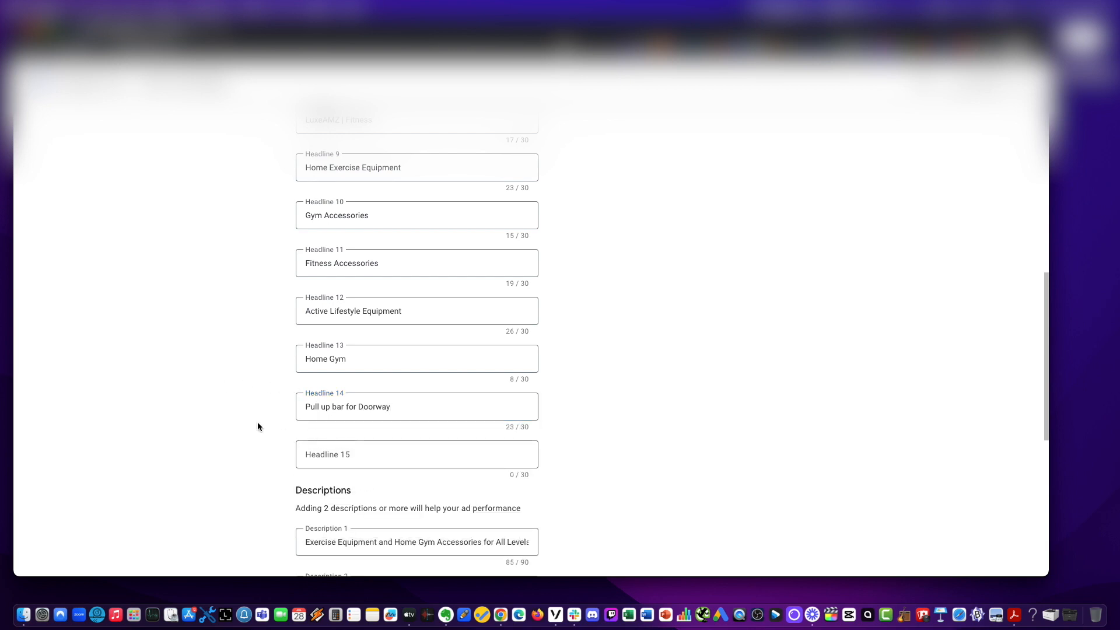
left_click(361, 455)
type("Ch")
key("BackSpace")
key("BackSpace")
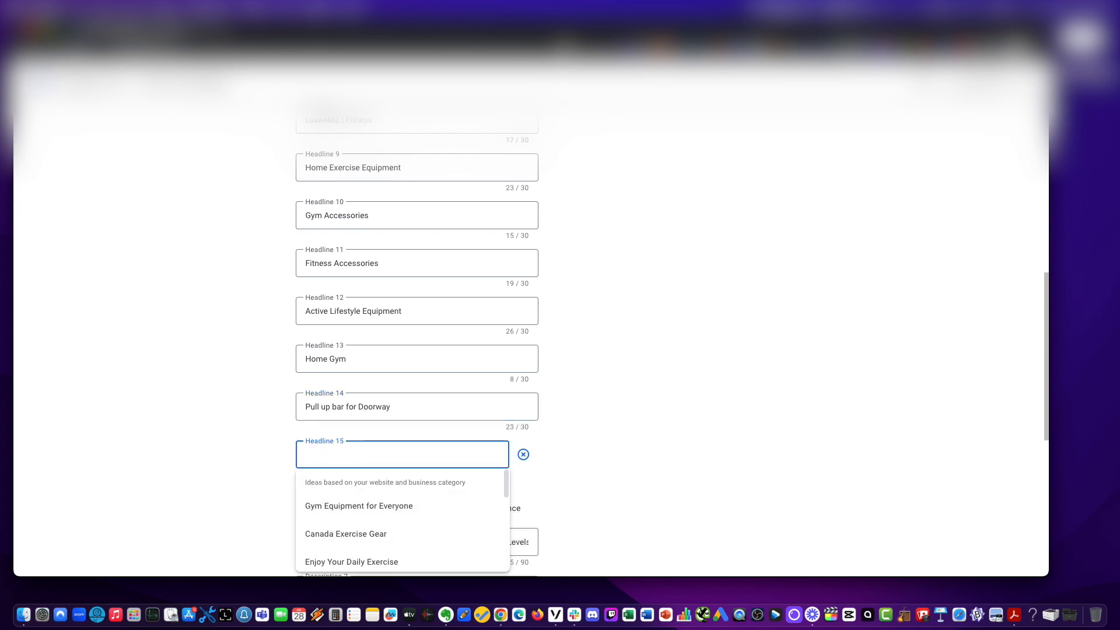
type("Chin up bar")
left_click(223, 447)
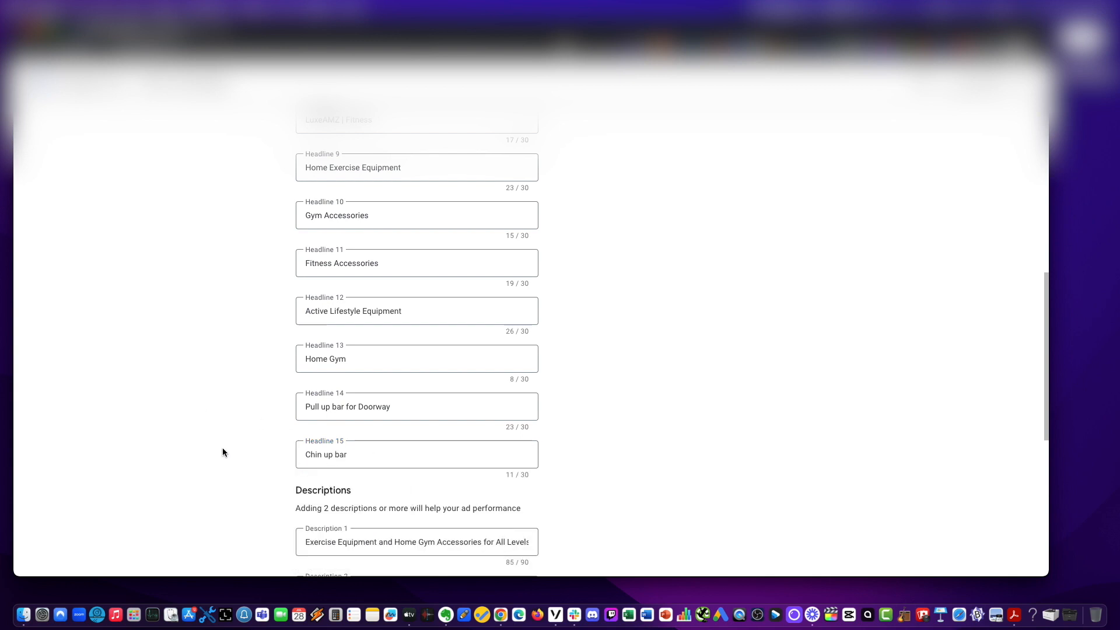
Add a third description field below the existing two descriptions.
scroll(239, 426, "down", 5)
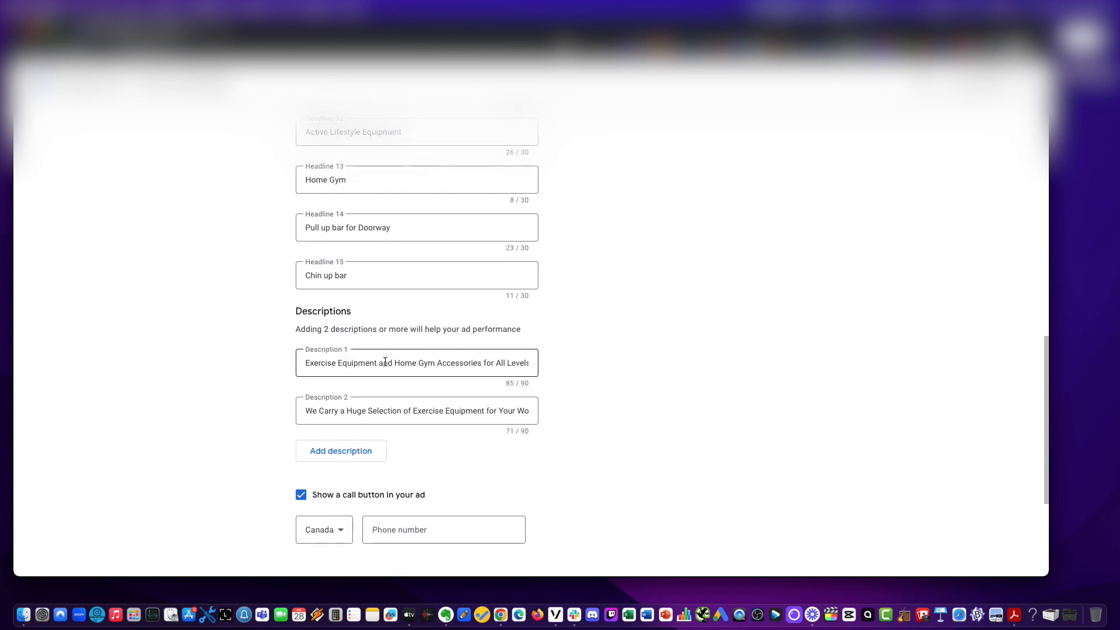
left_click(385, 362)
left_click(322, 455)
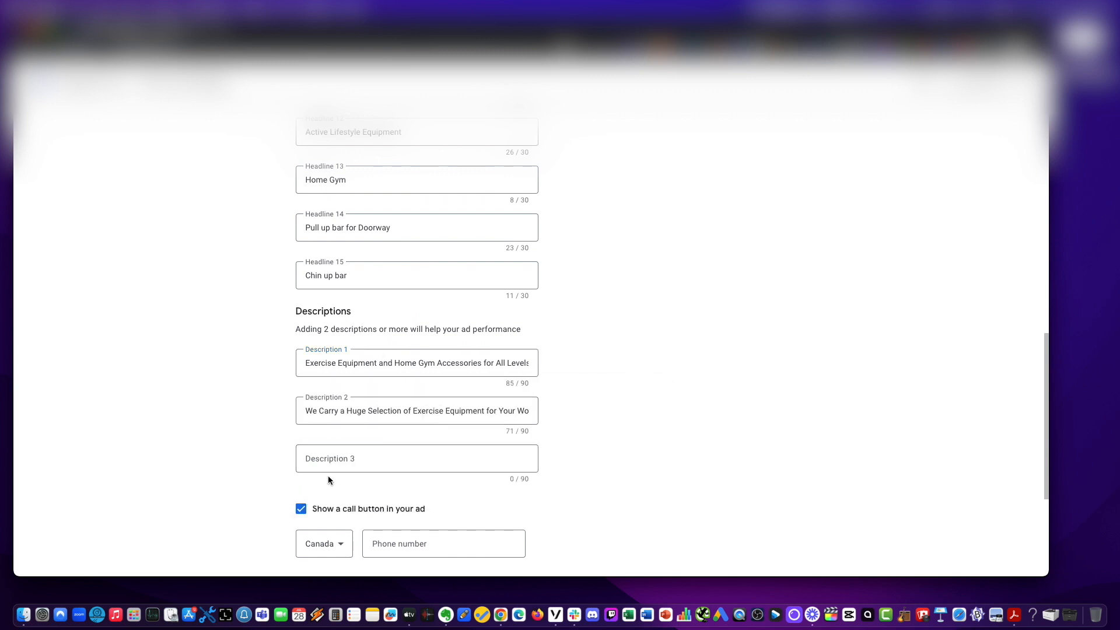
Replace Description 1 with a suggested line and trim it to High Quality Exercise and Fitness Equipment at Great Prices.
left_click(337, 362)
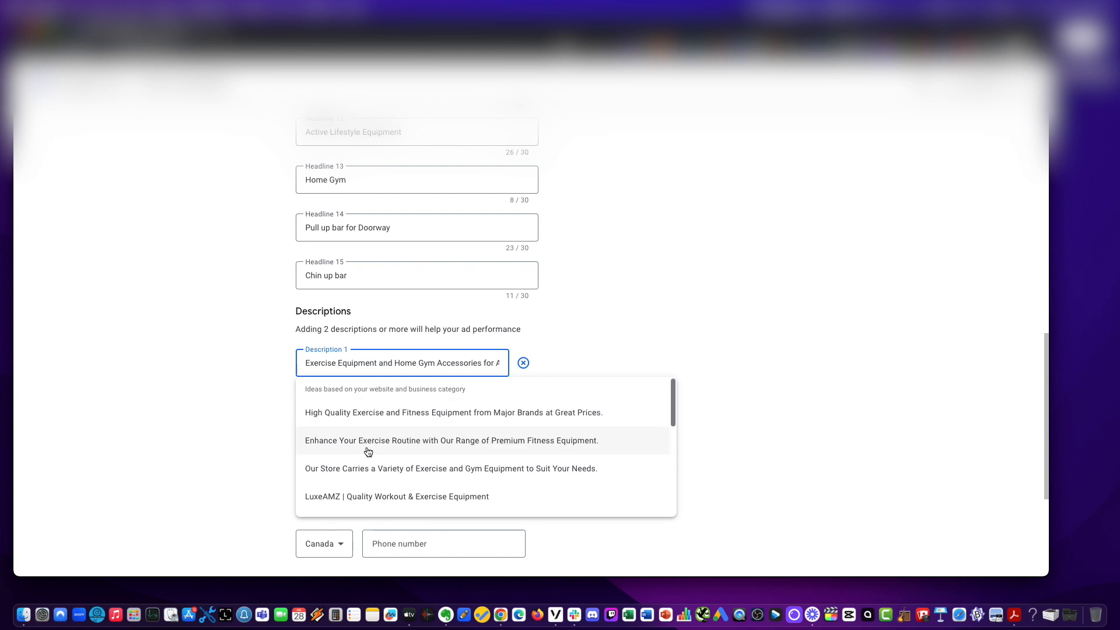
left_click(366, 415)
left_click_drag(389, 359, 632, 358)
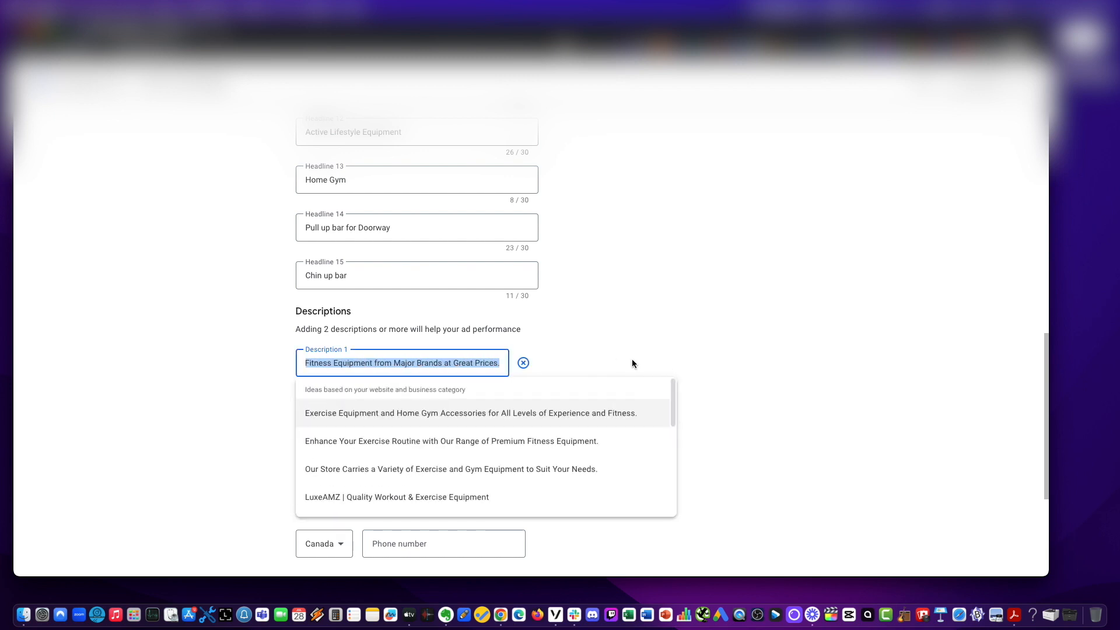
left_click(635, 359)
left_click_drag(421, 363, 636, 373)
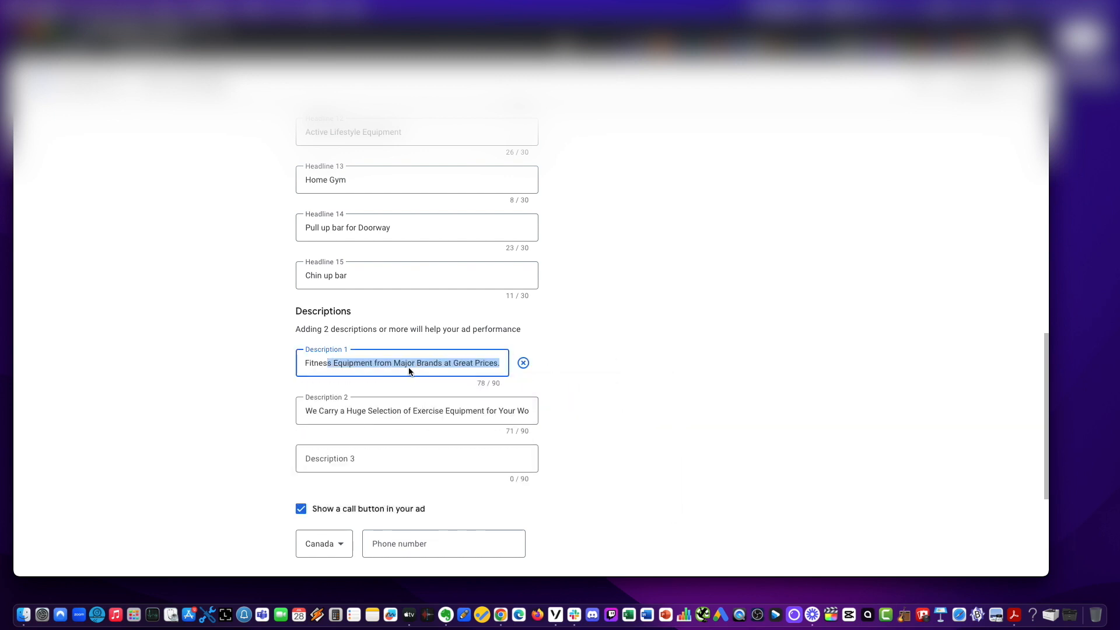
left_click(375, 364)
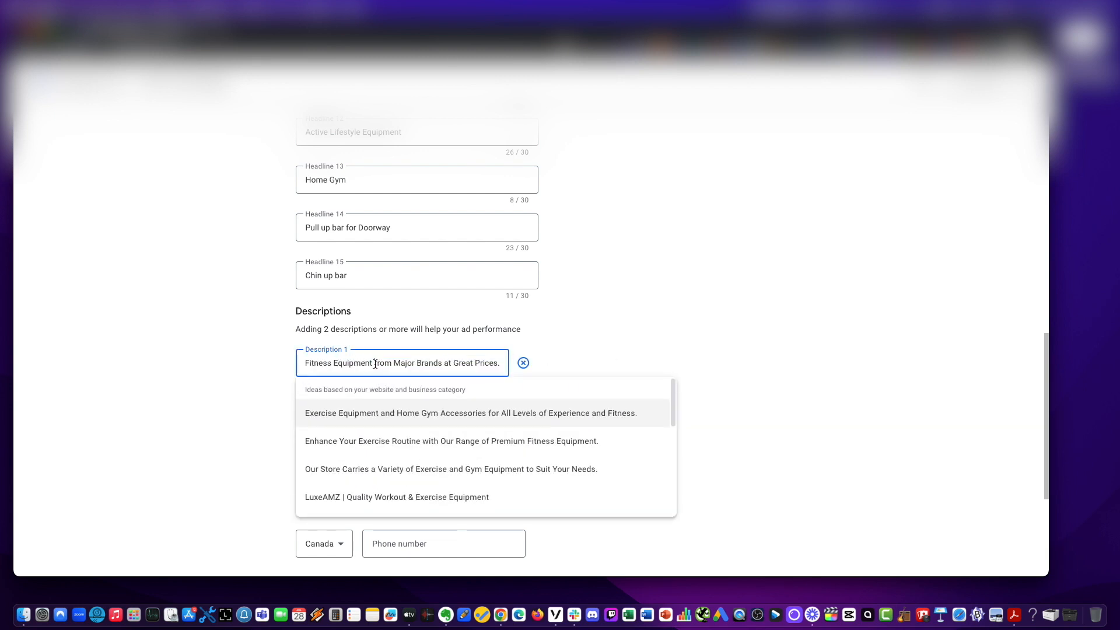
left_click_drag(375, 363, 443, 364)
key("BackSpace")
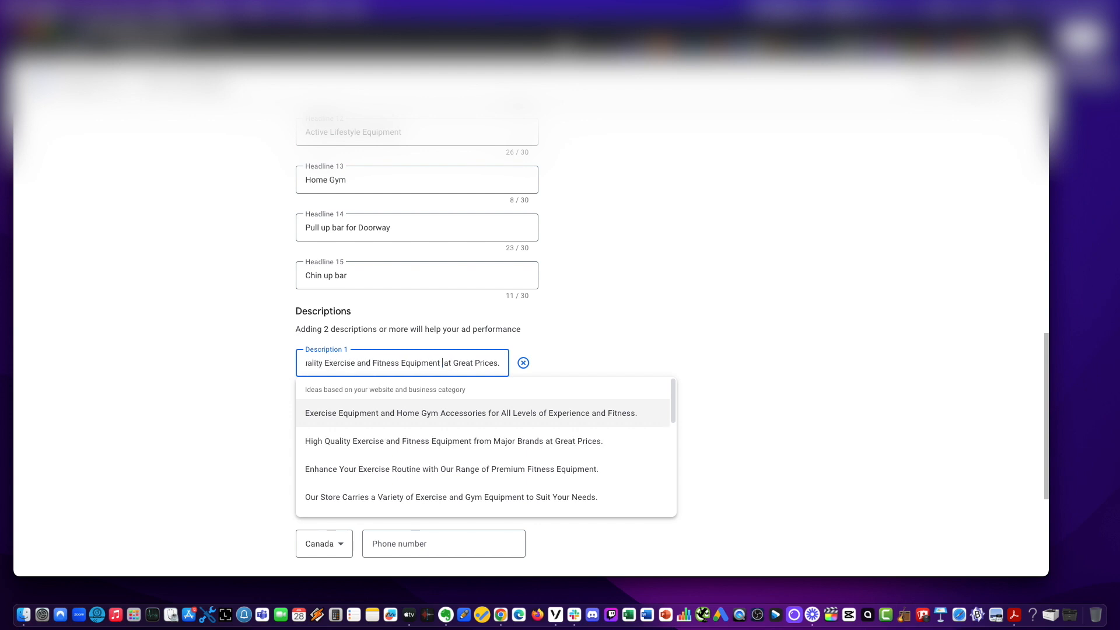
key("BackSpace")
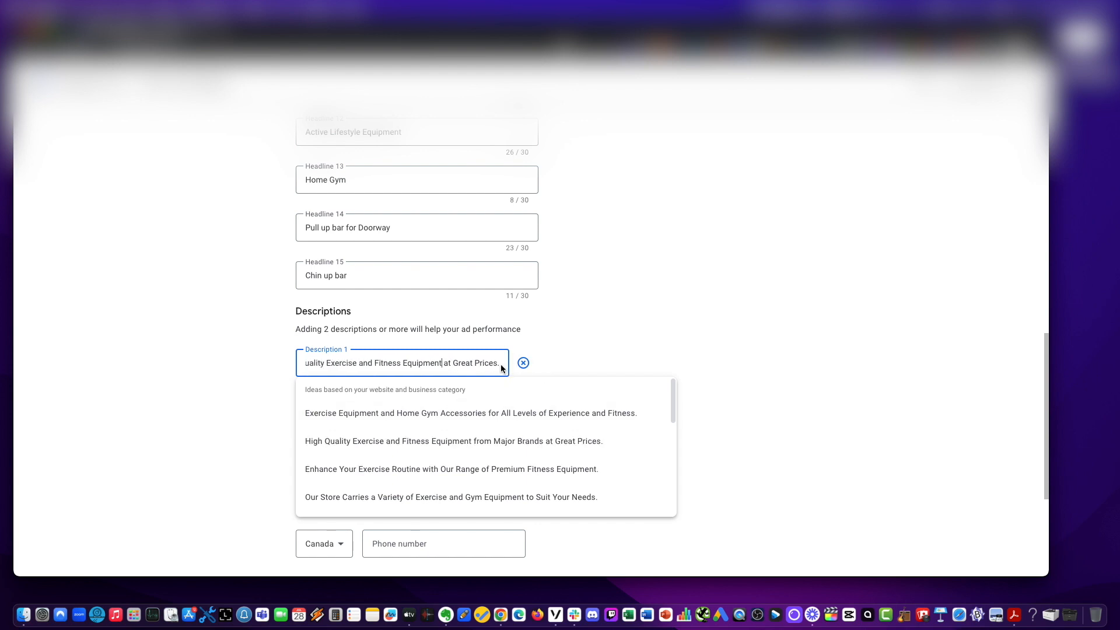
left_click(198, 371)
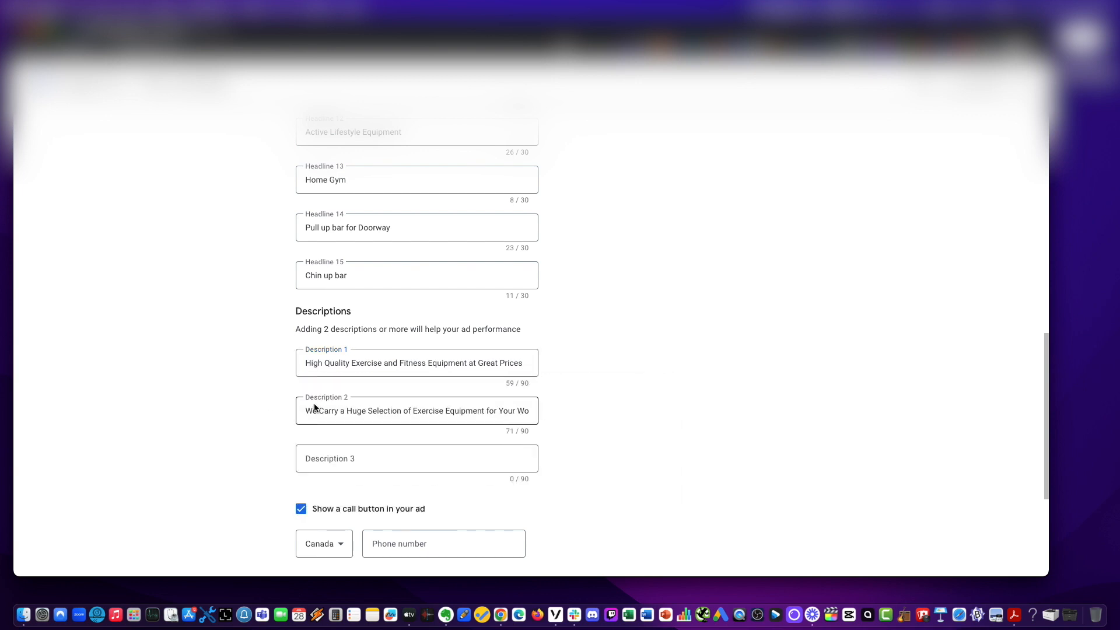
Replace Description 2 with the suggestion Our Store Carries a Variety of Exercise and Gym Equipment to Suit Your Needs.
left_click(322, 410)
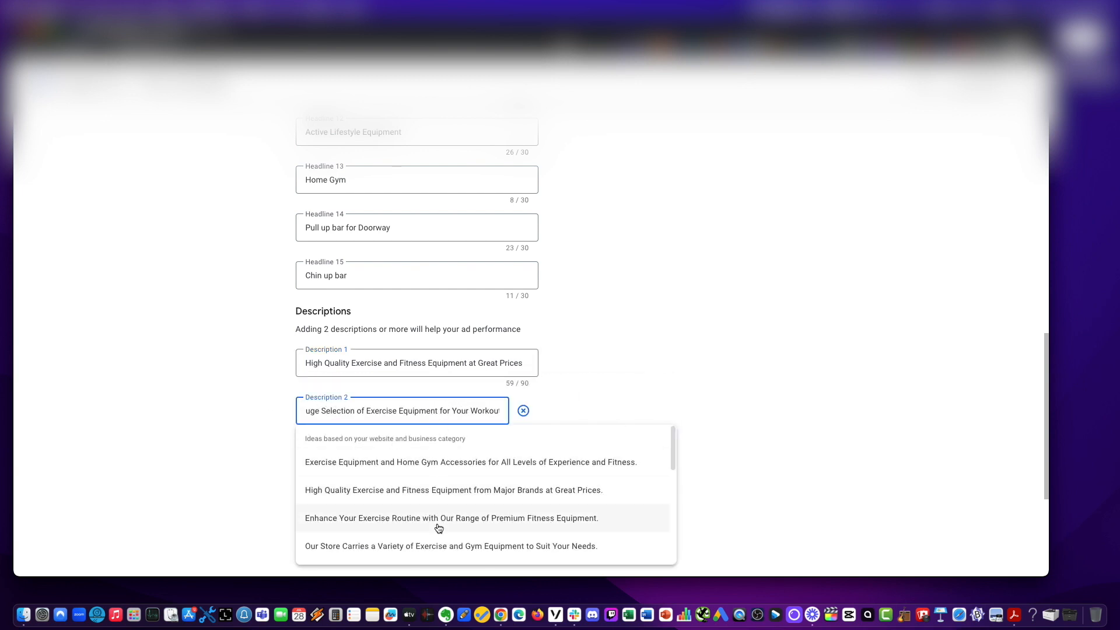
scroll(430, 539, "down", 3)
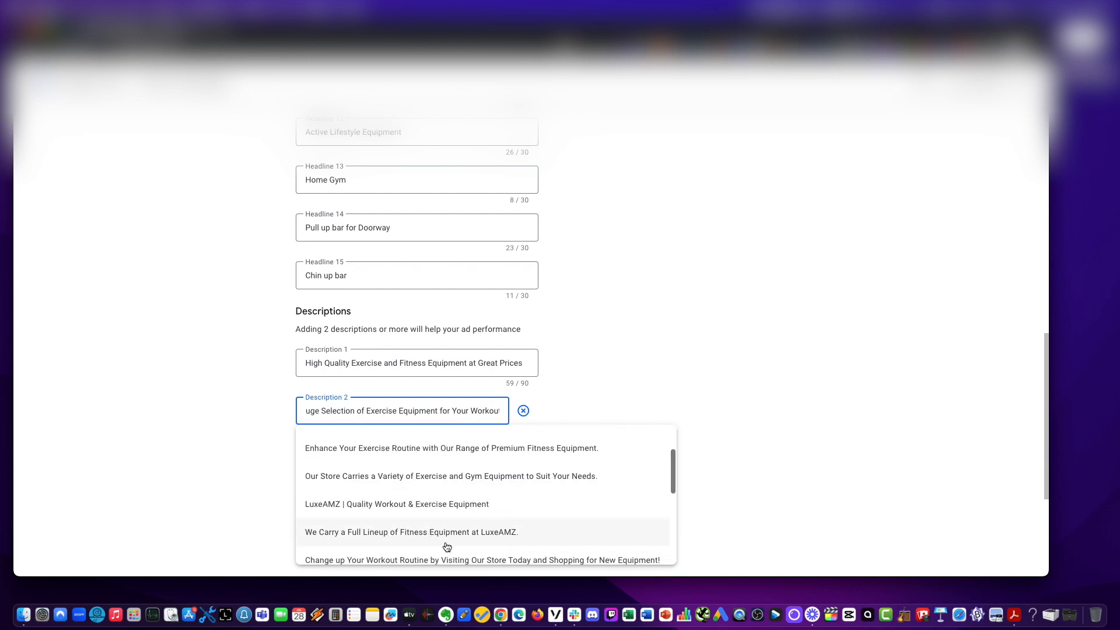
left_click(413, 477)
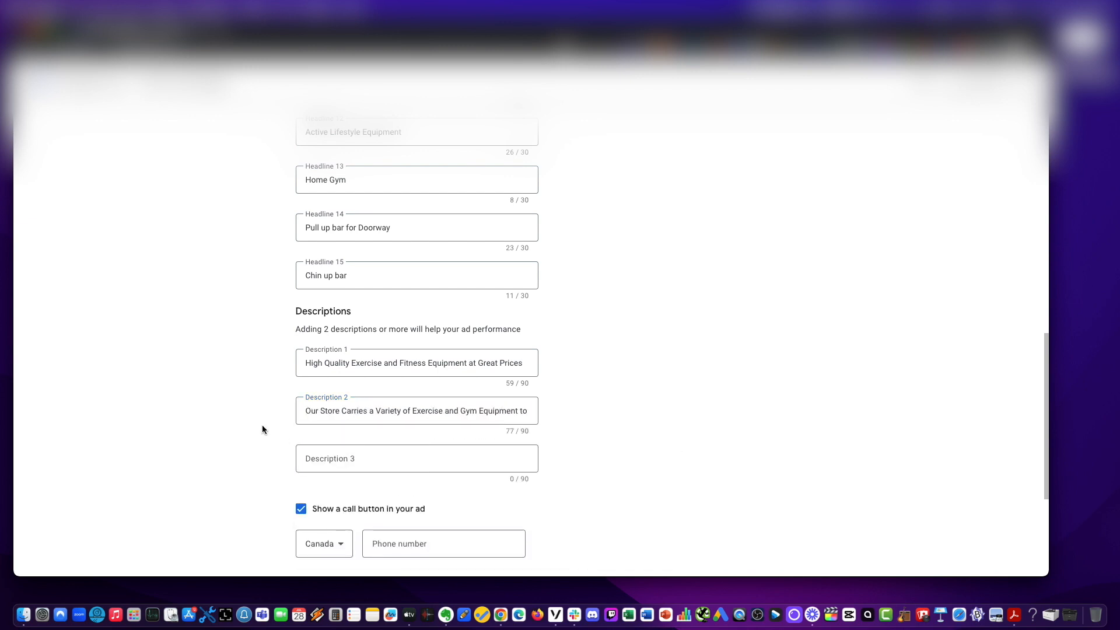
Fill Description 3 with the suggestion Build Muscle and Lose Weight with Our Dependable Fitness Equipment. Contact Us Today!
left_click(358, 456)
scroll(811, 459, "down", 2)
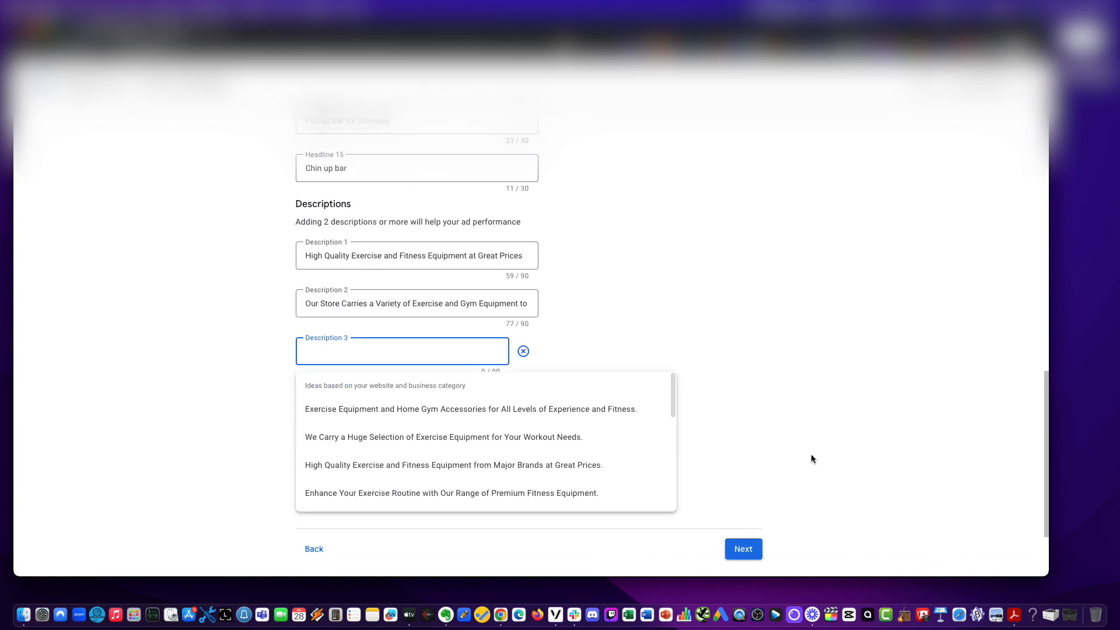
scroll(449, 425, "down", 5)
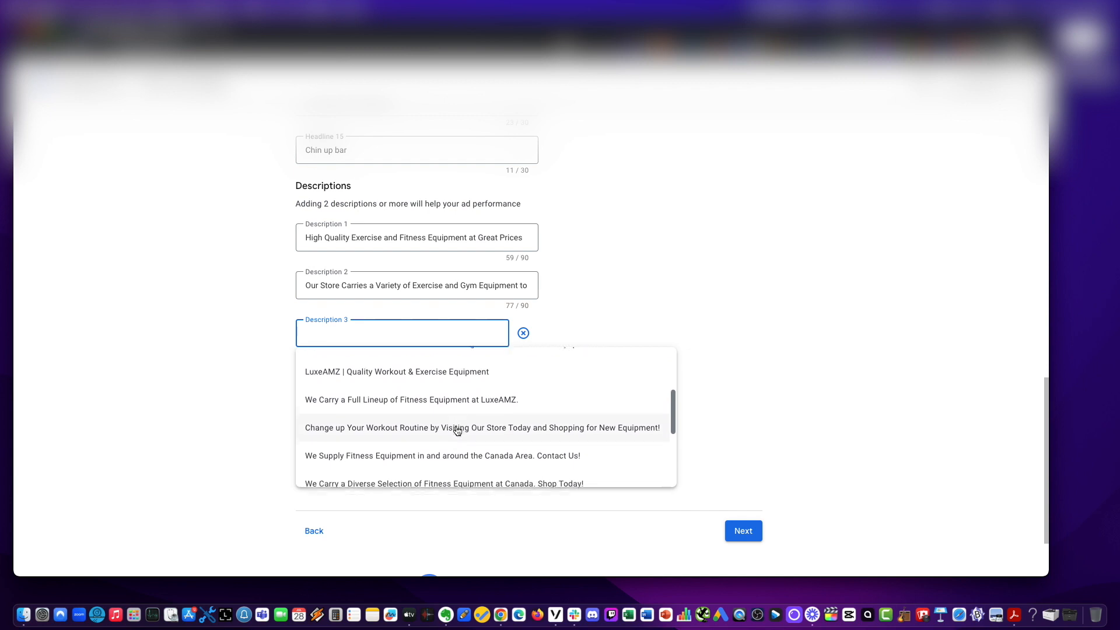
scroll(457, 431, "down", 3)
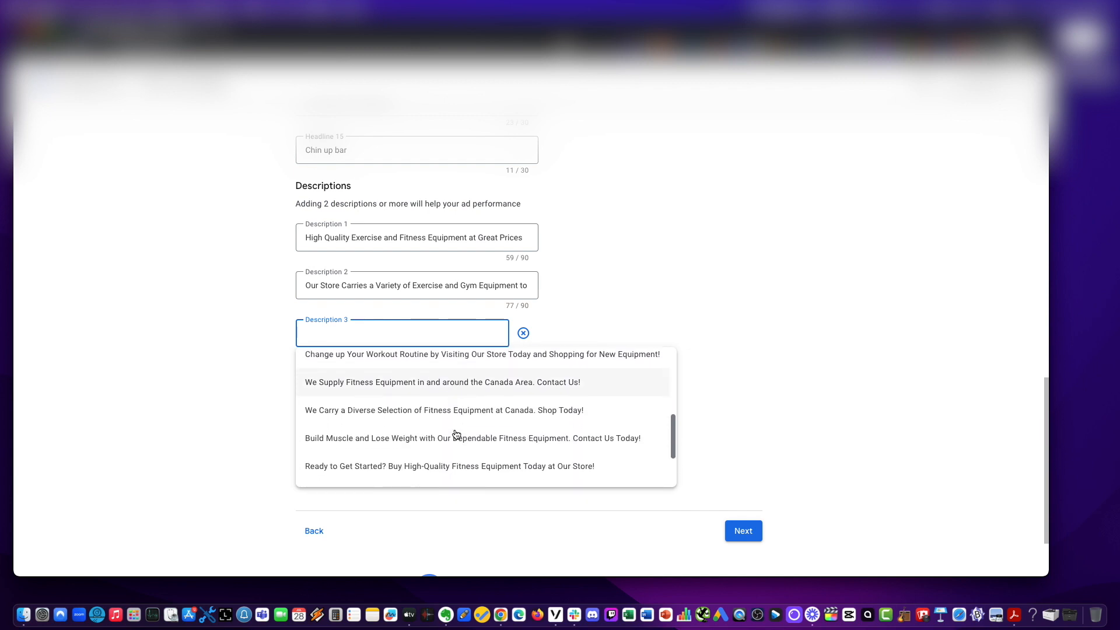
scroll(457, 433, "down", 1)
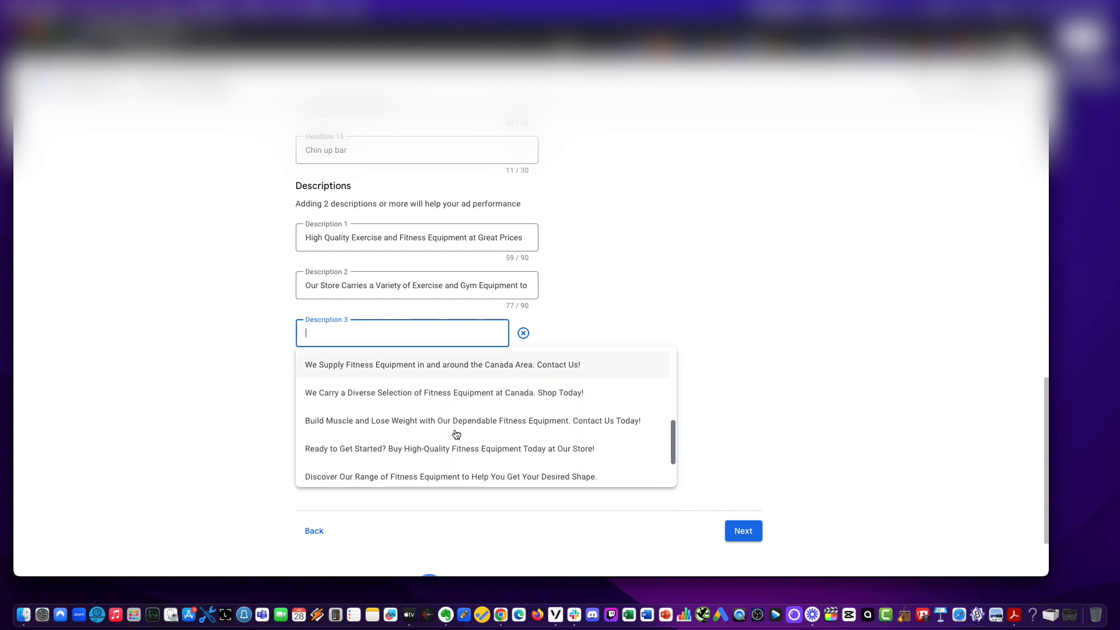
left_click(443, 420)
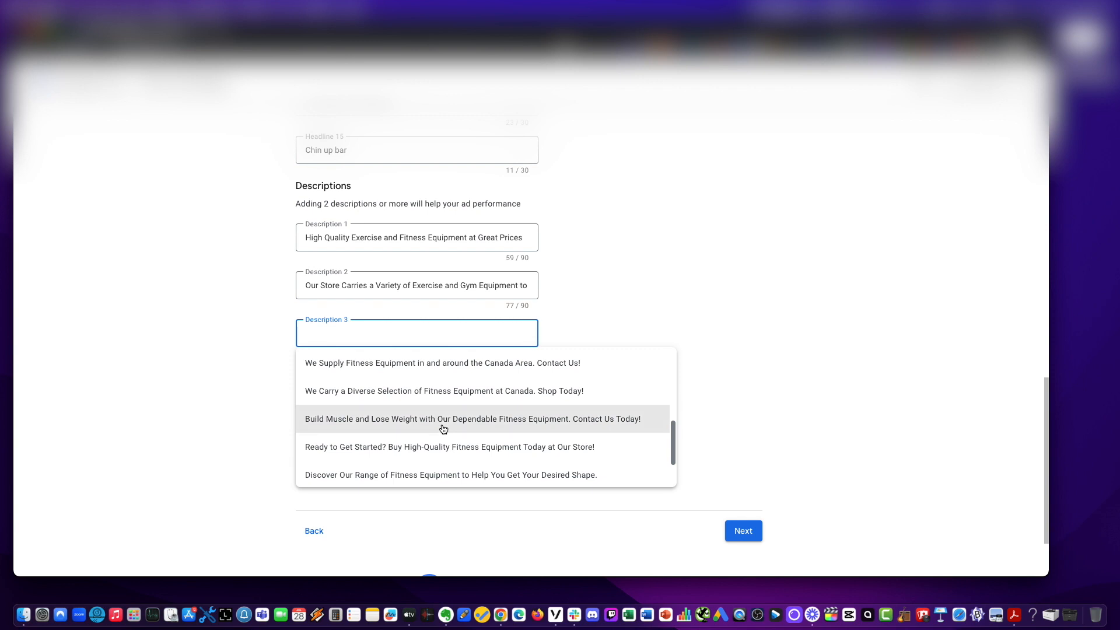
Add Description 4 using the suggestion Fitness Equipment for All Levels and Abilities. Call or Visit Us for More Details.
left_click(344, 376)
left_click(343, 371)
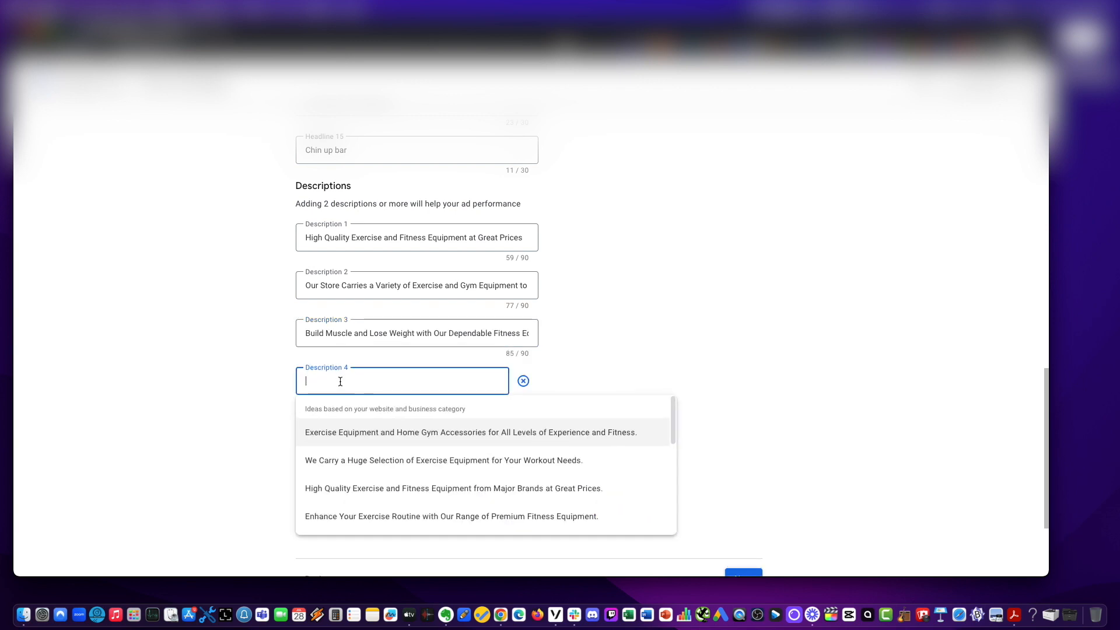
scroll(375, 433, "down", 5)
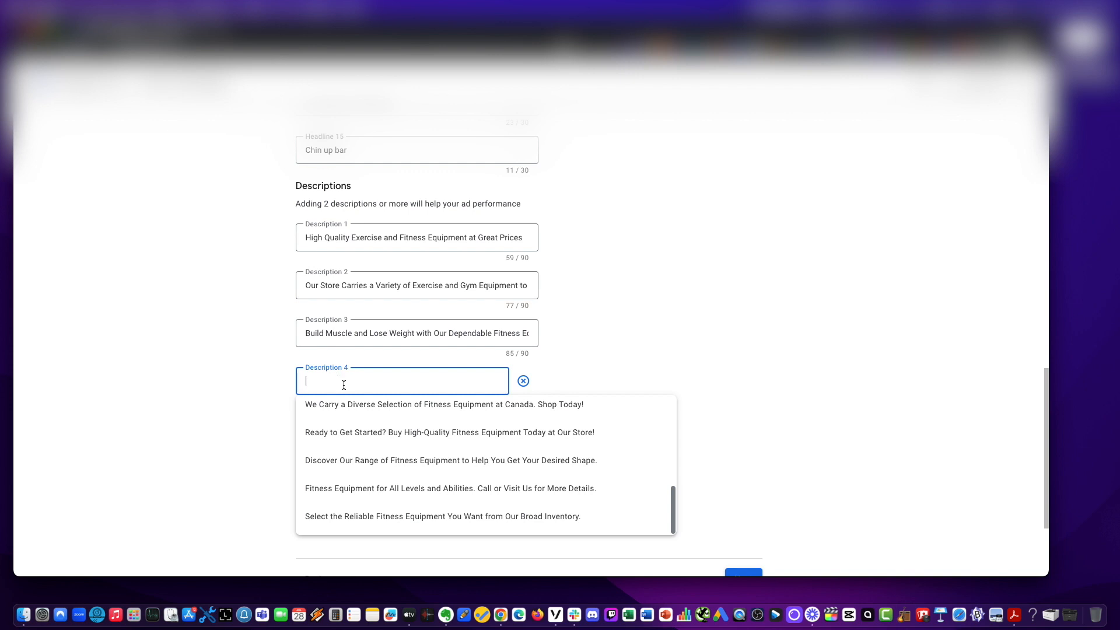
left_click(394, 489)
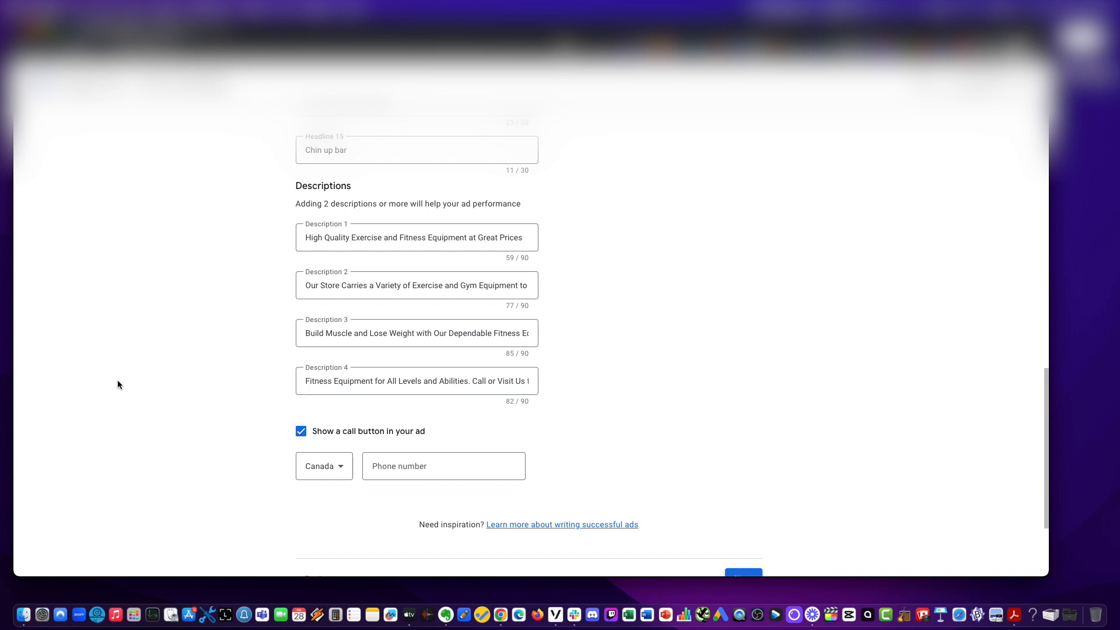
Keep the call button enabled and set its phone number country to United States.
scroll(239, 385, "down", 4)
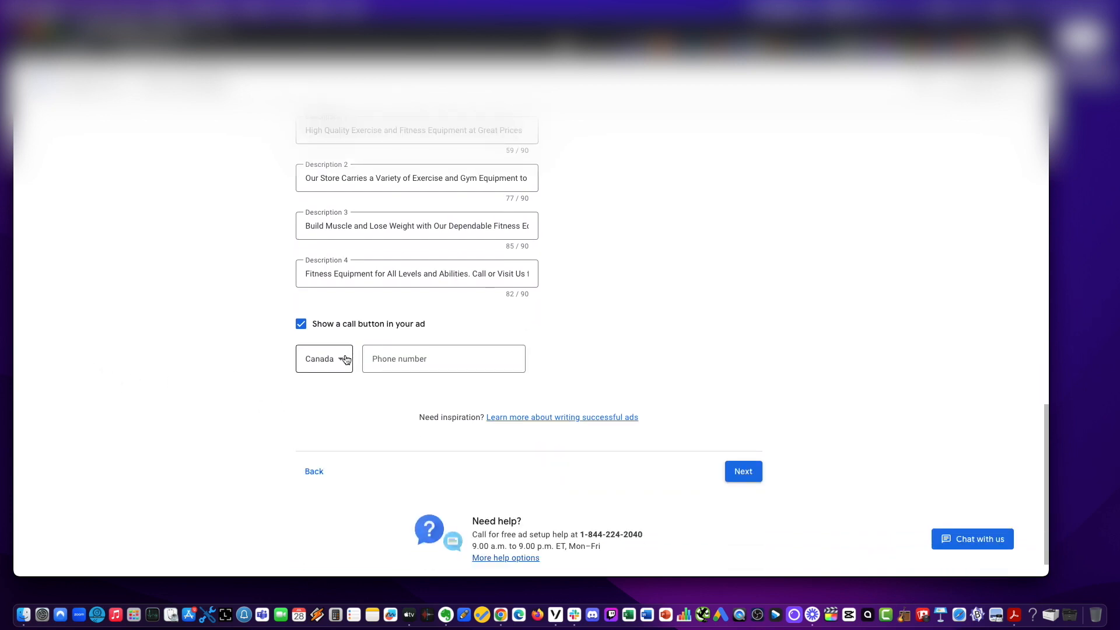
left_click(299, 325)
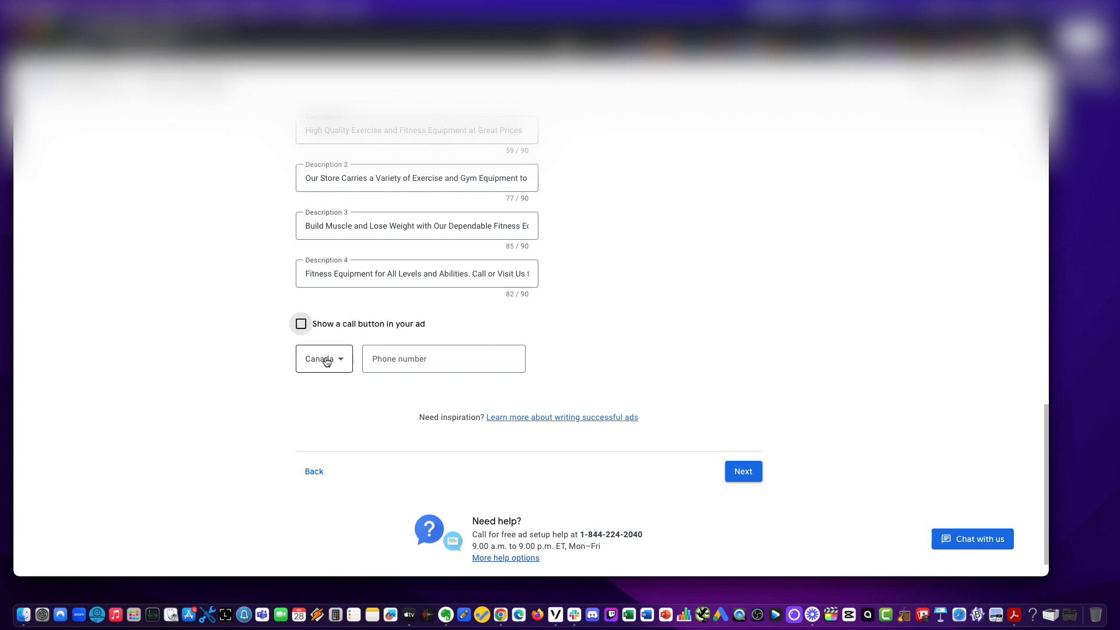
left_click(301, 325)
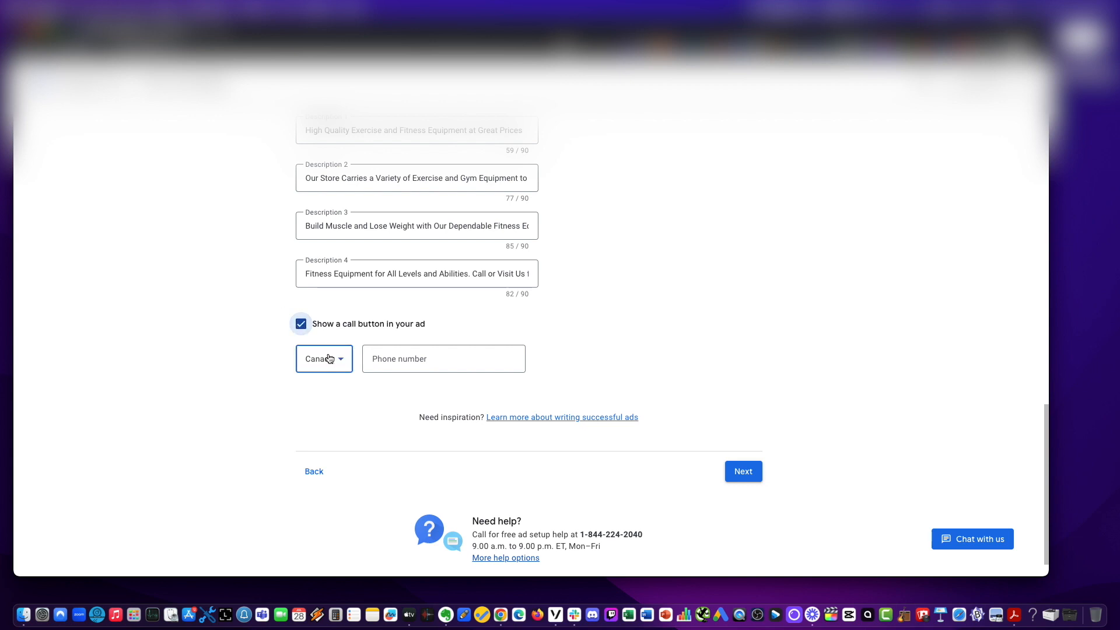
left_click(321, 358)
scroll(330, 359, "down", 3)
scroll(335, 357, "down", 20)
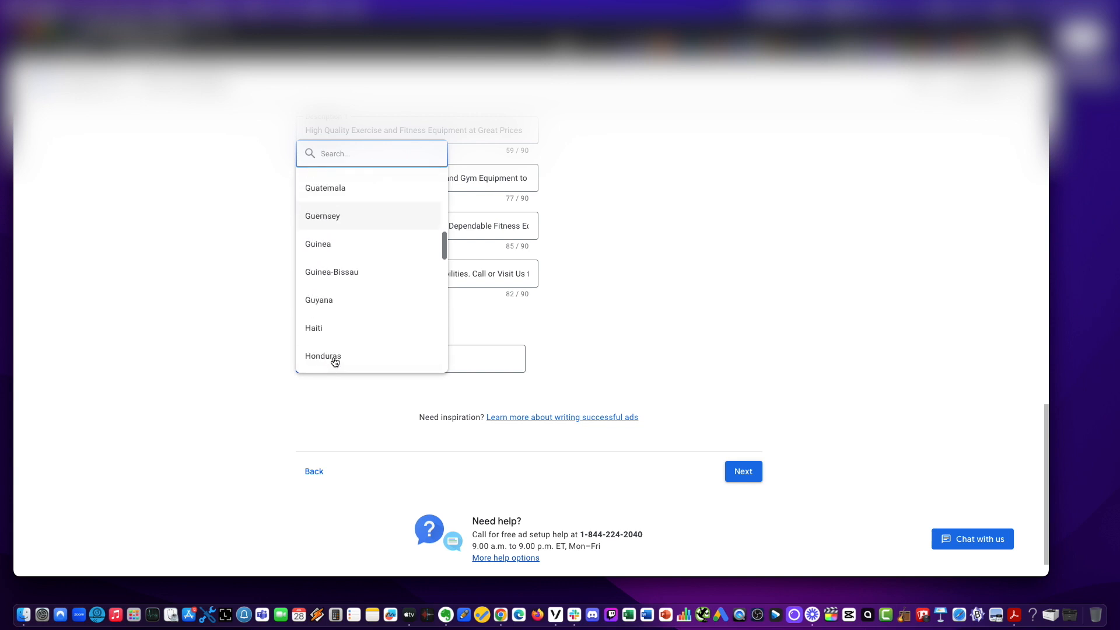
scroll(335, 363, "down", 10)
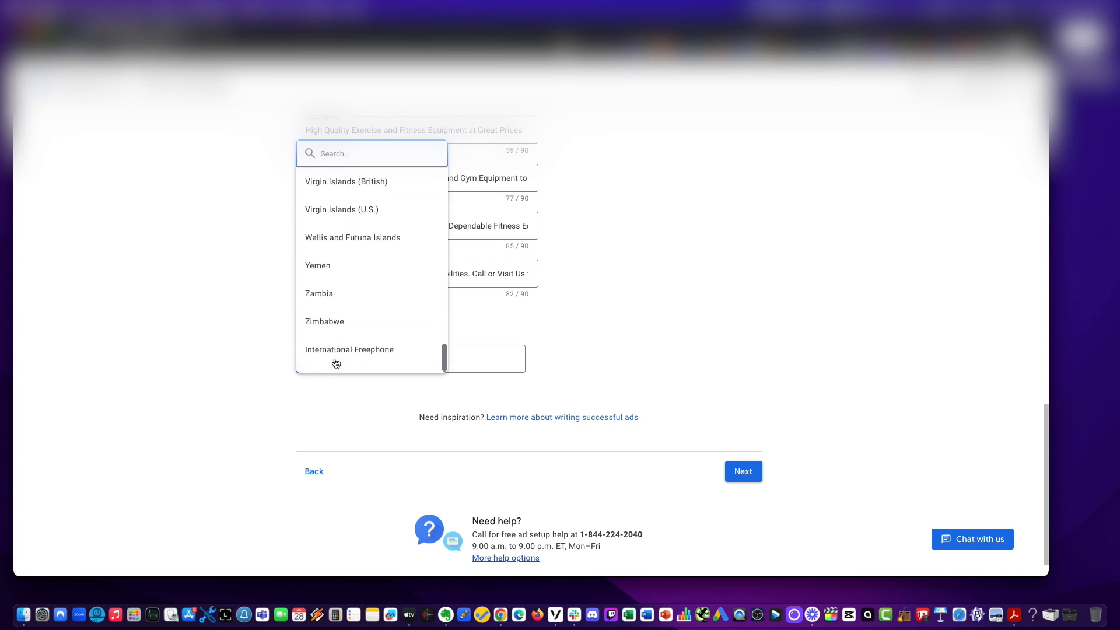
scroll(336, 358, "up", 4)
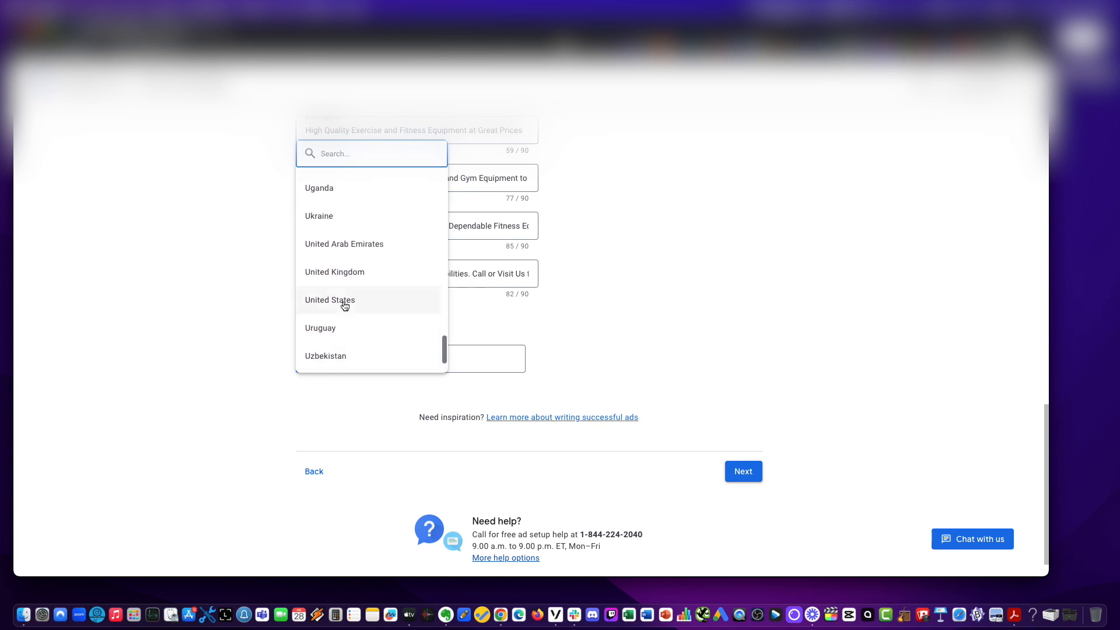
left_click(342, 301)
Copy the business phone number from another window and paste it into the call button's phone number field.
left_click(412, 357)
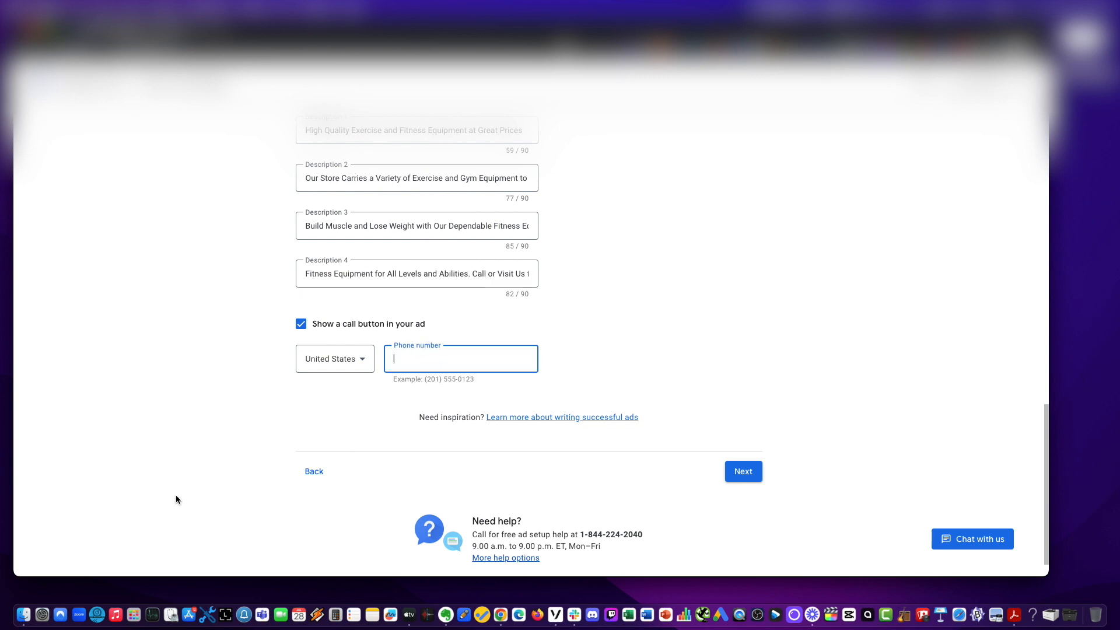
key("super+Tab")
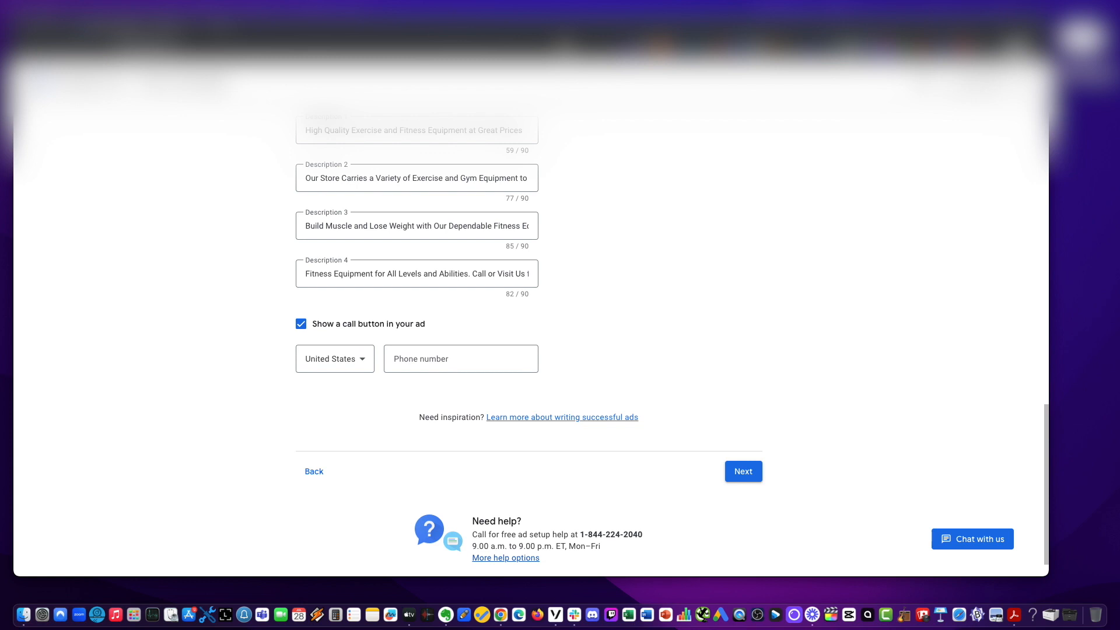
left_click(441, 349)
type("b")
key("super+a")
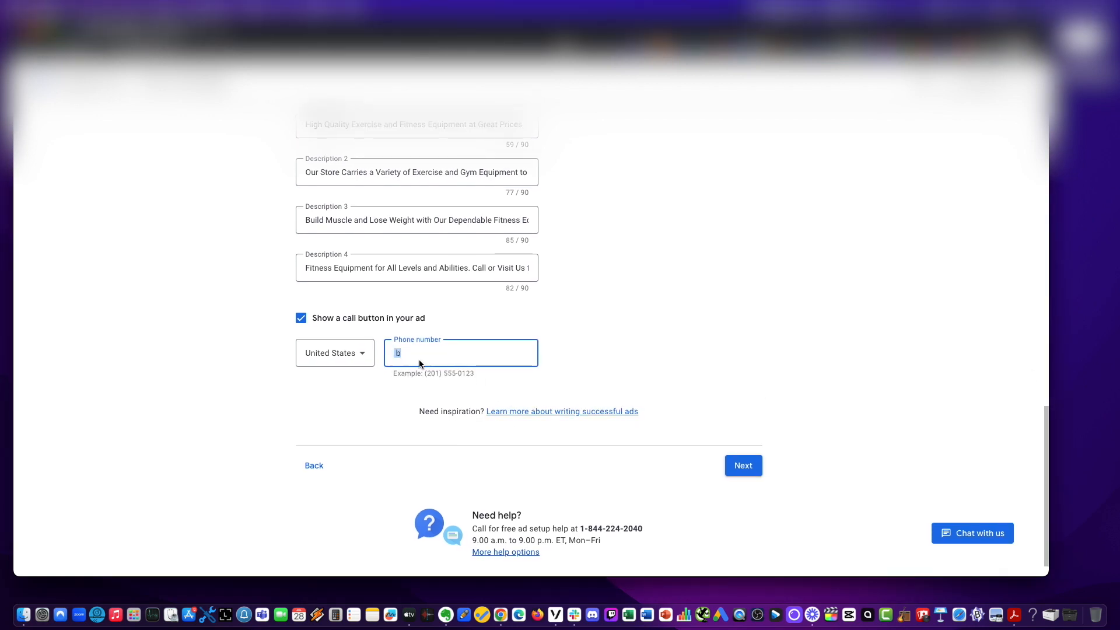
type("Gym Accessories")
key("super+z")
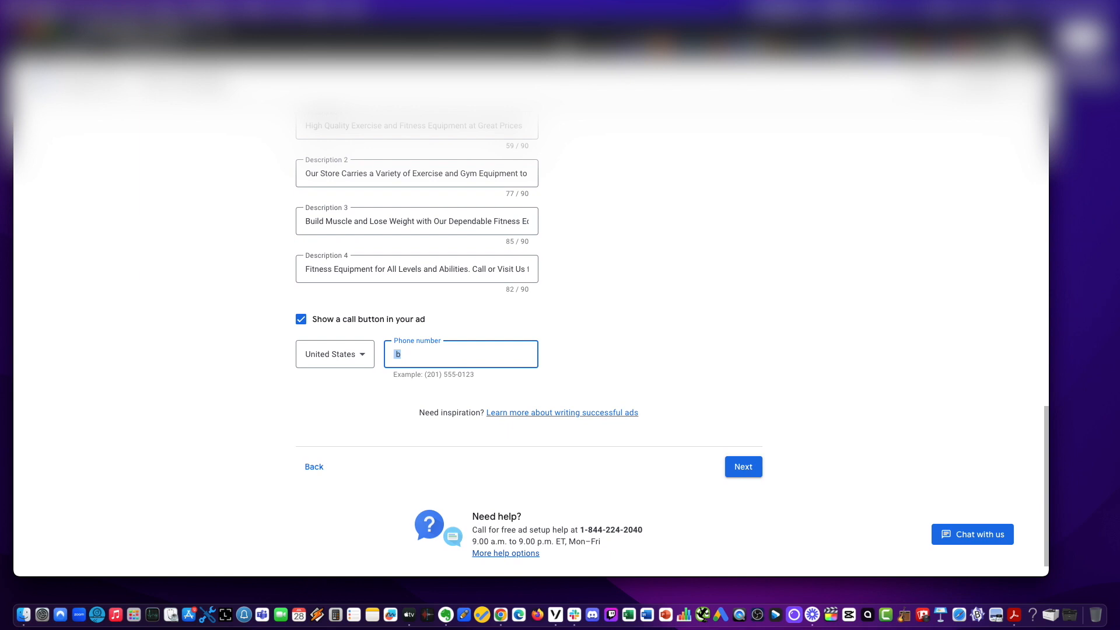
key("super+Tab")
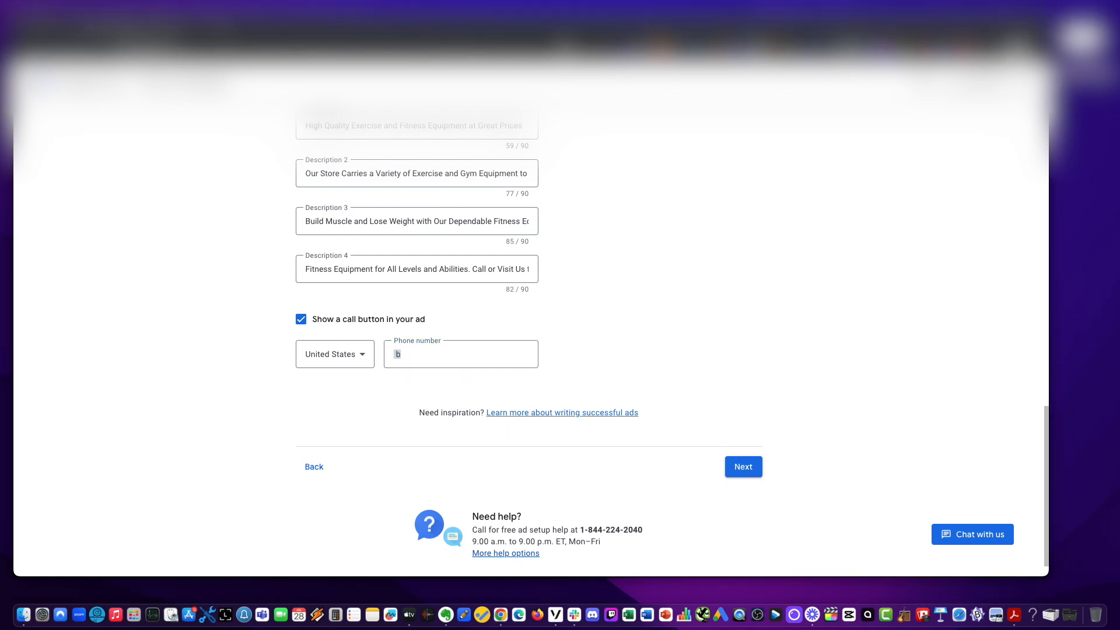
left_click(429, 353)
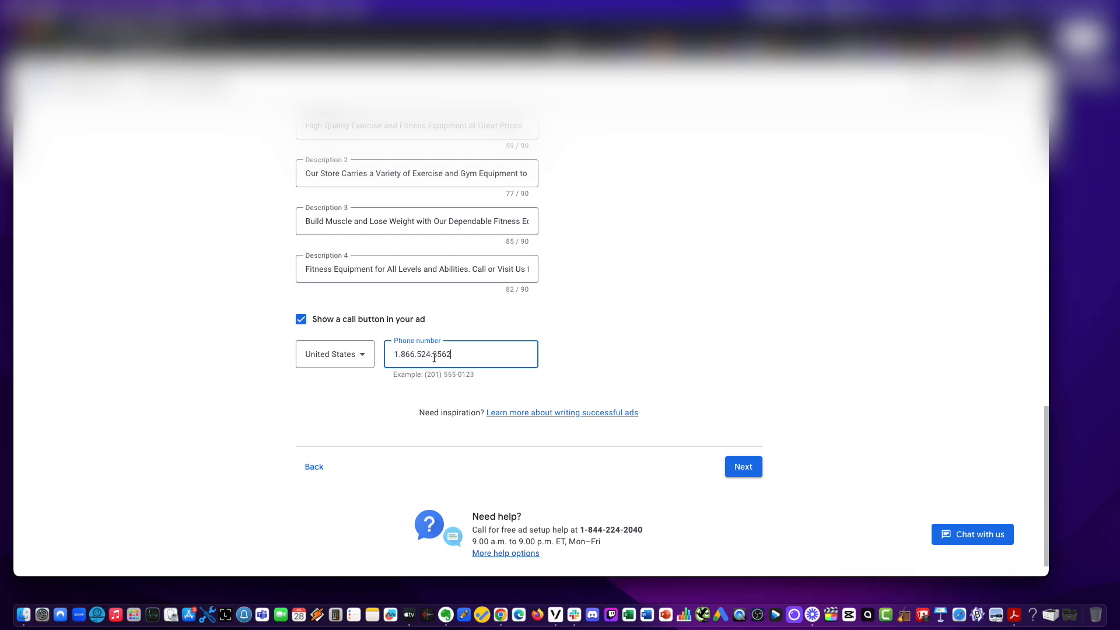
Reformat the pasted phone number with hyphens between its digit groups.
left_click(401, 354)
type("-")
left_click(414, 354)
key("BackSpace")
type("-")
left_click(431, 354)
type("-")
left_click(882, 496)
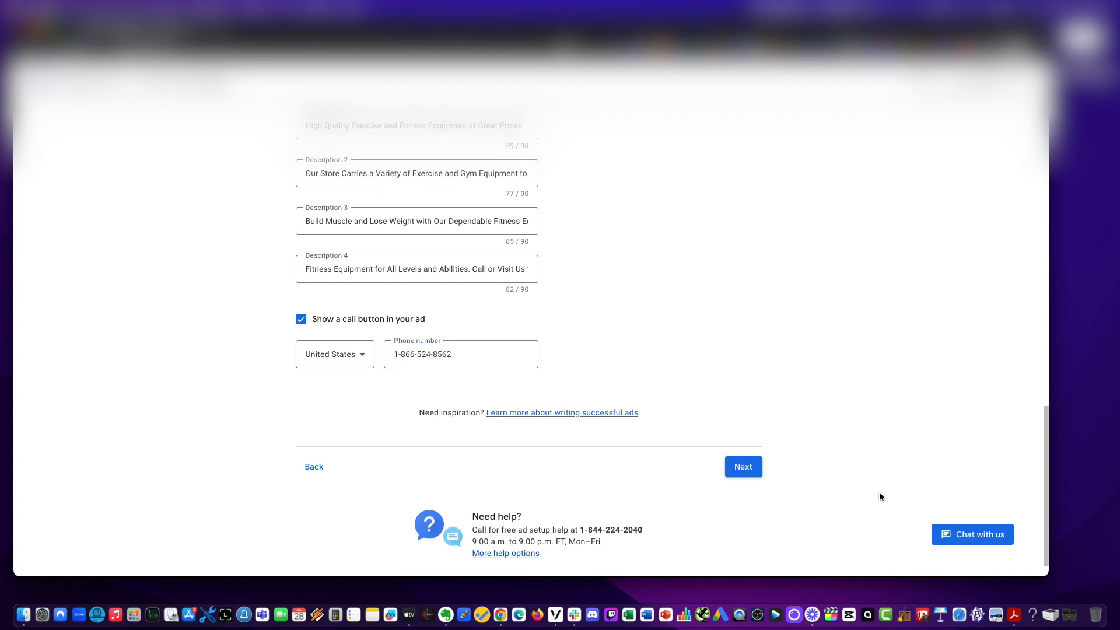
Proceed to the keyword themes page of the campaign setup.
left_click(754, 474)
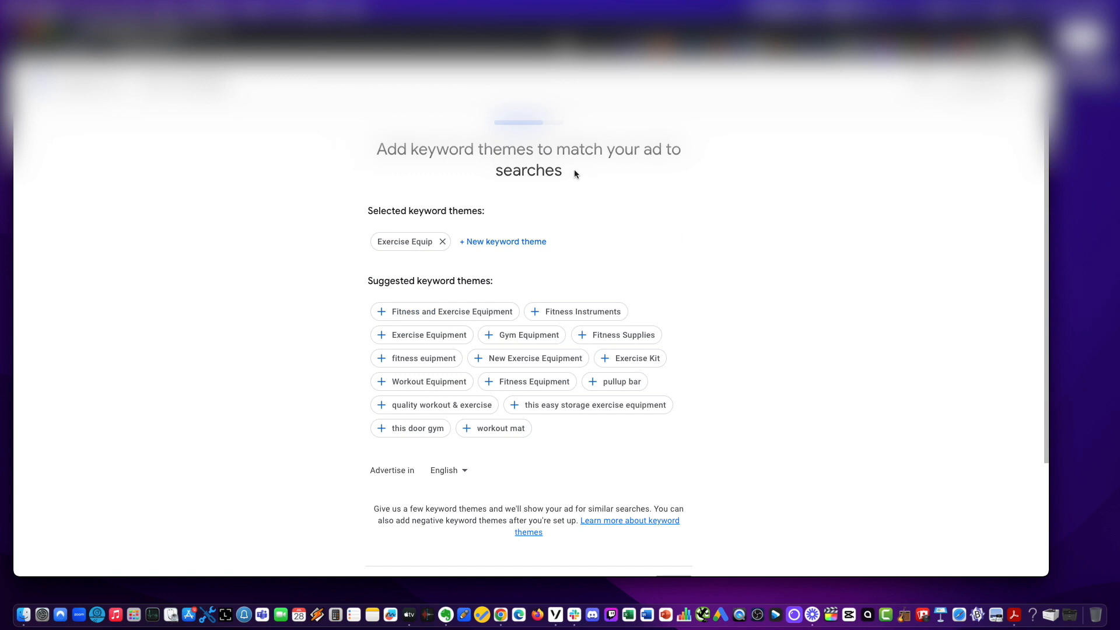
triple_click(575, 173)
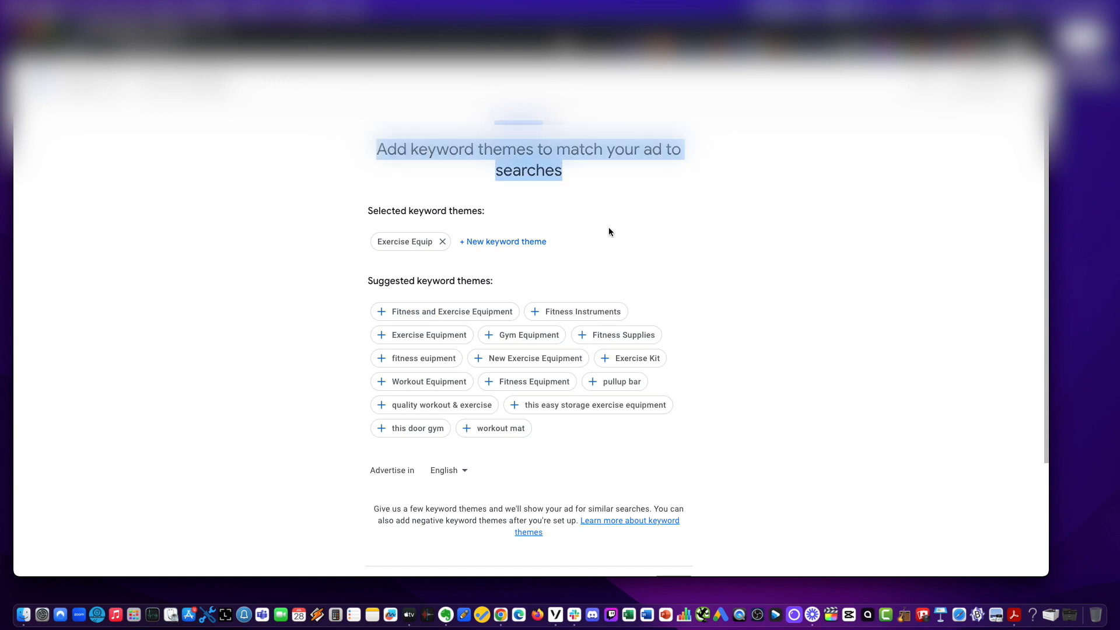
Add the suggested keyword themes Fitness and Exercise Equipment, Exercise Equipment, Gym Equipment and Fitness Supplies.
left_click(380, 312)
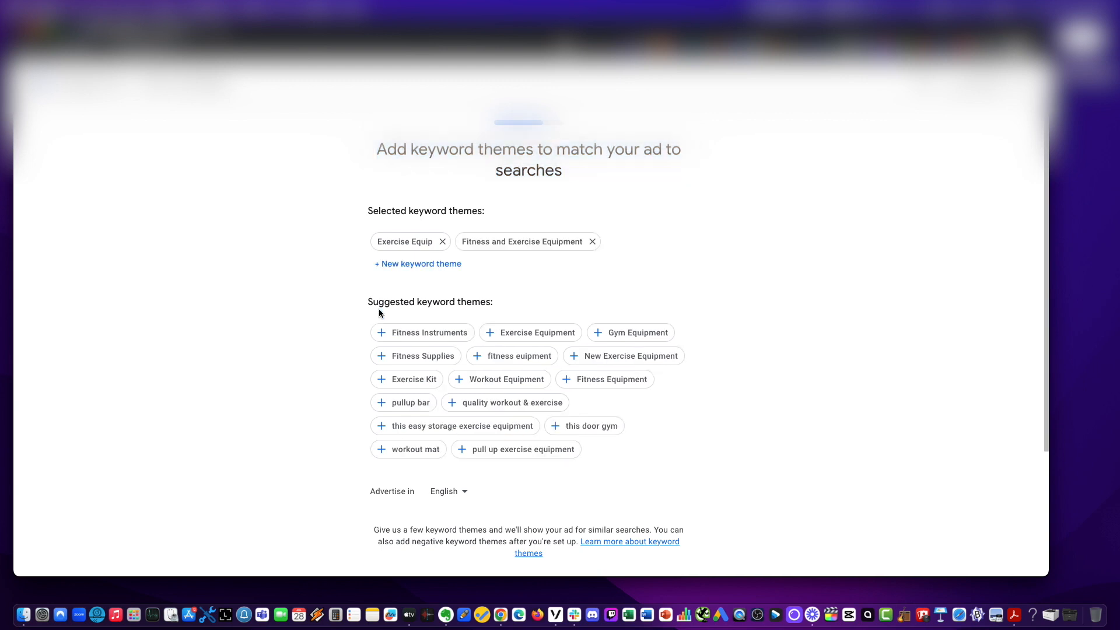
left_click(381, 332)
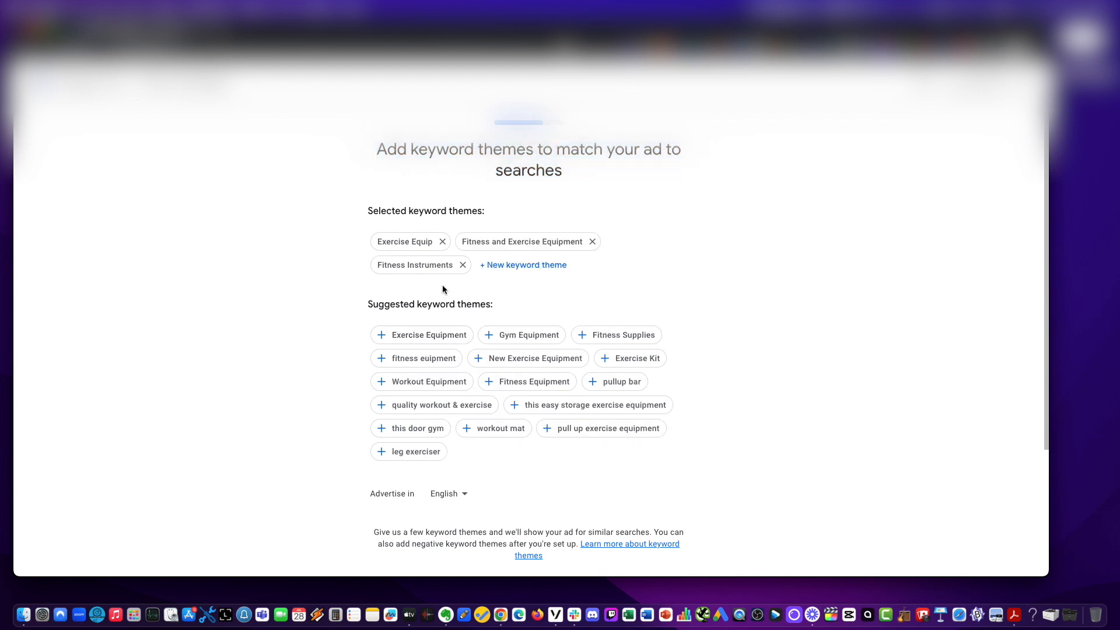
left_click(462, 266)
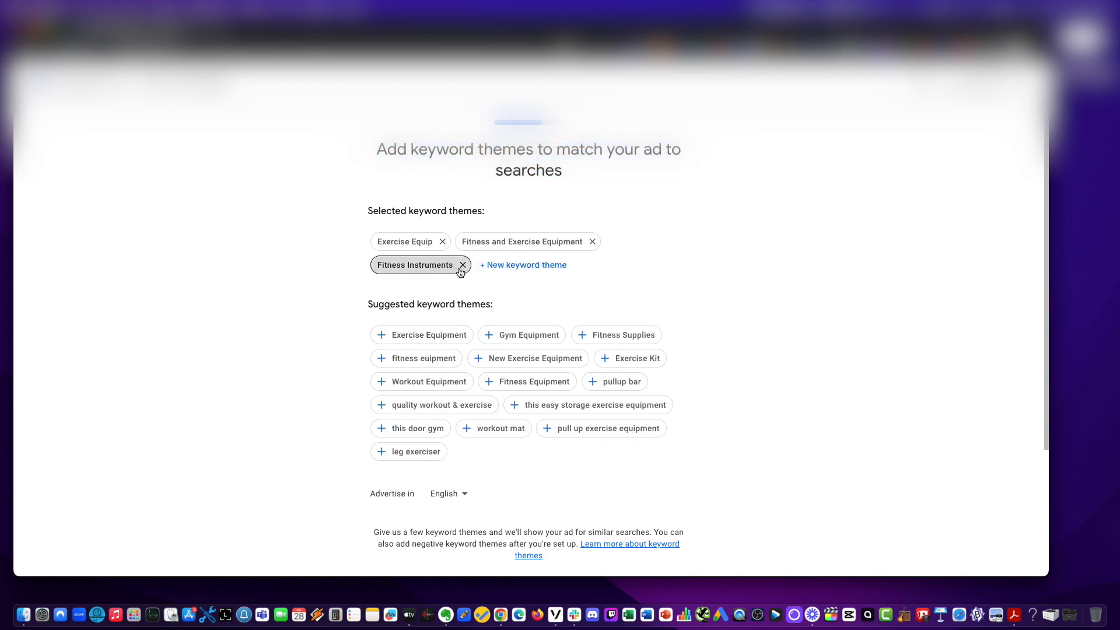
left_click(492, 333)
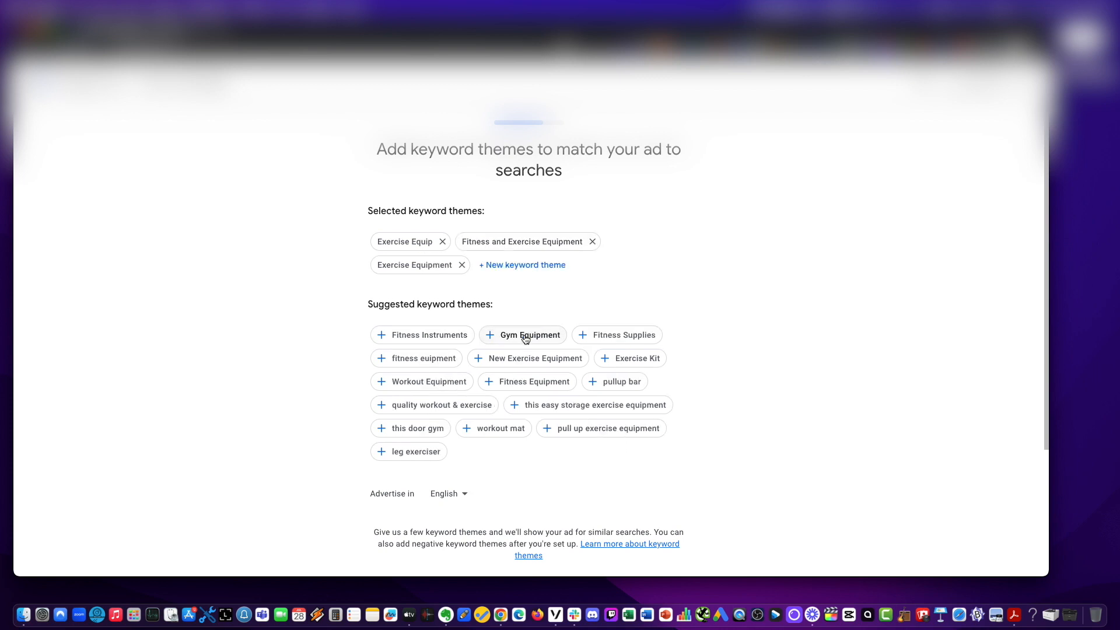
left_click(491, 336)
left_click(488, 337)
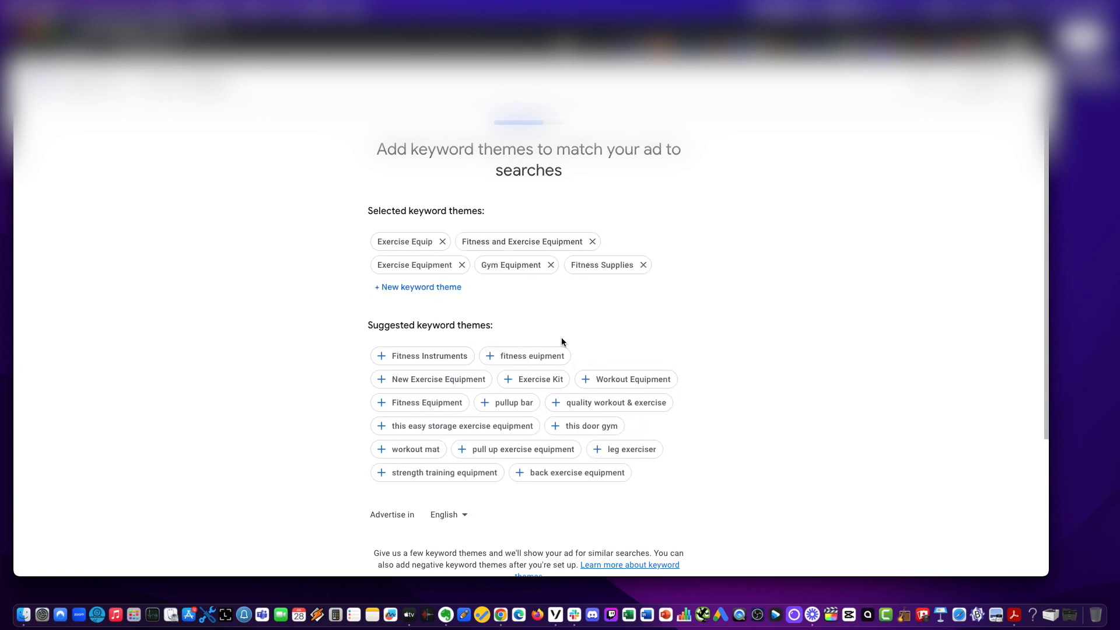
left_click(499, 355)
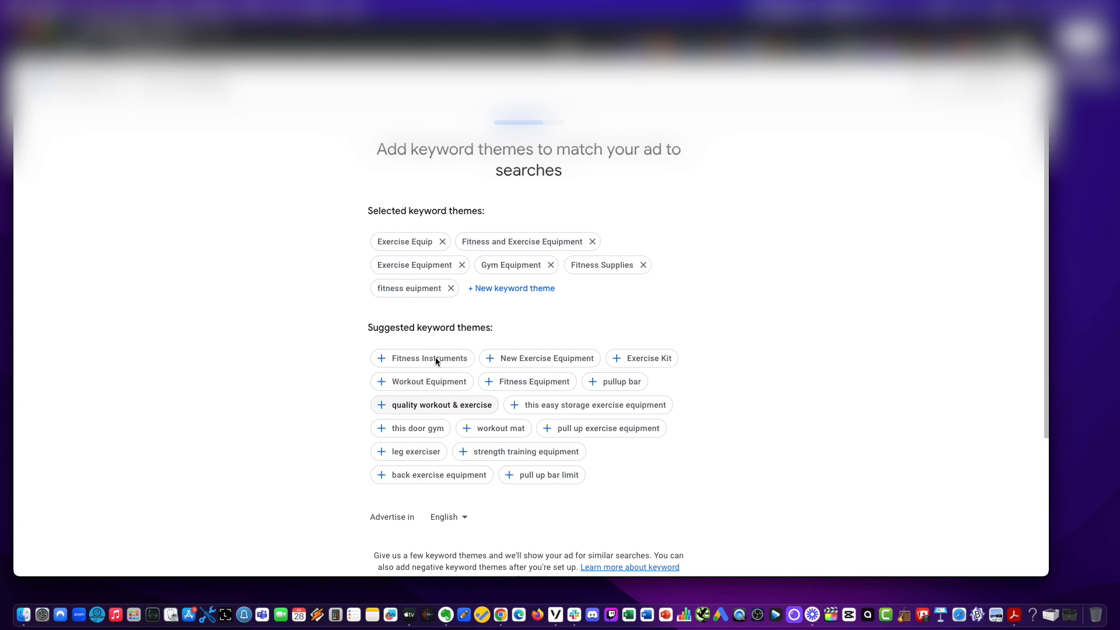
left_click(450, 288)
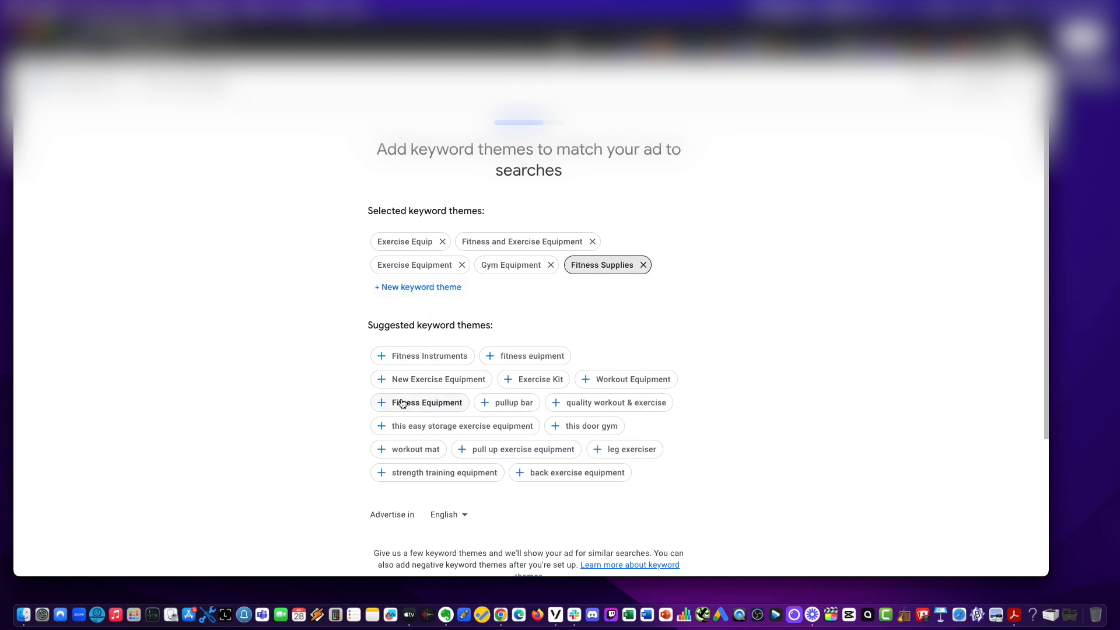
Add the suggested themes Fitness Equipment, pullup bar, quality workout & exercise, strength training equipment and pull up bar.
left_click(381, 402)
left_click(381, 406)
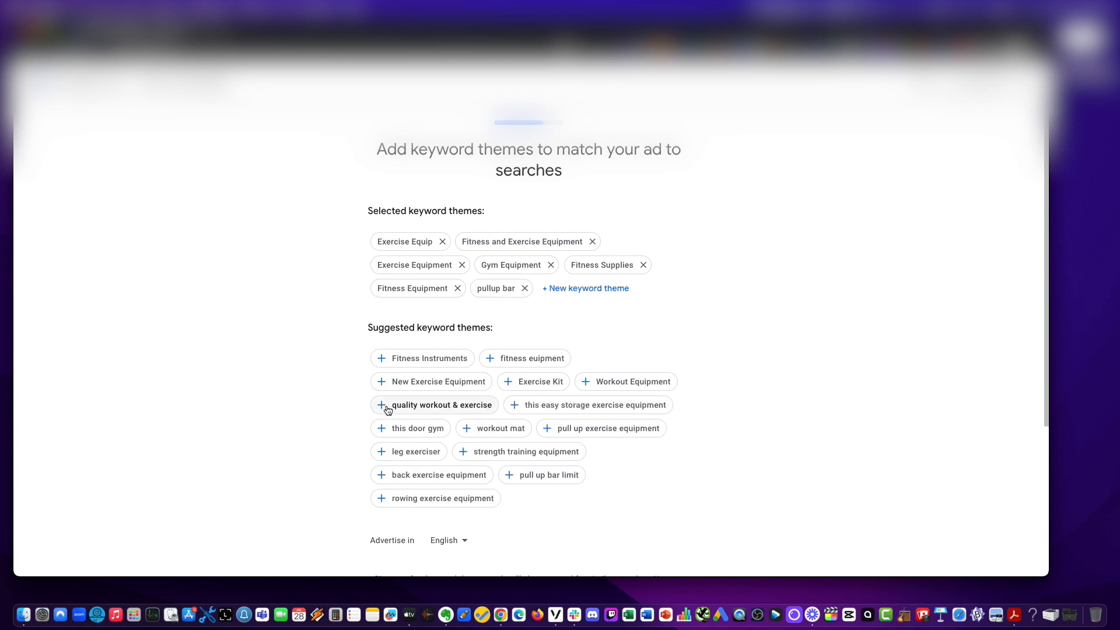
left_click(380, 406)
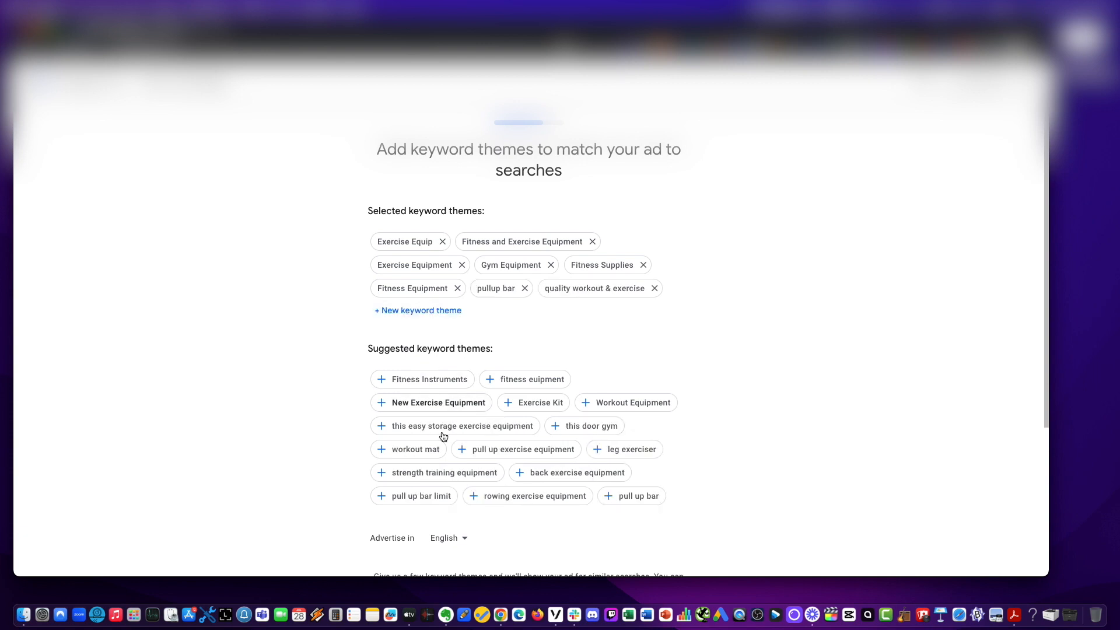
left_click(382, 474)
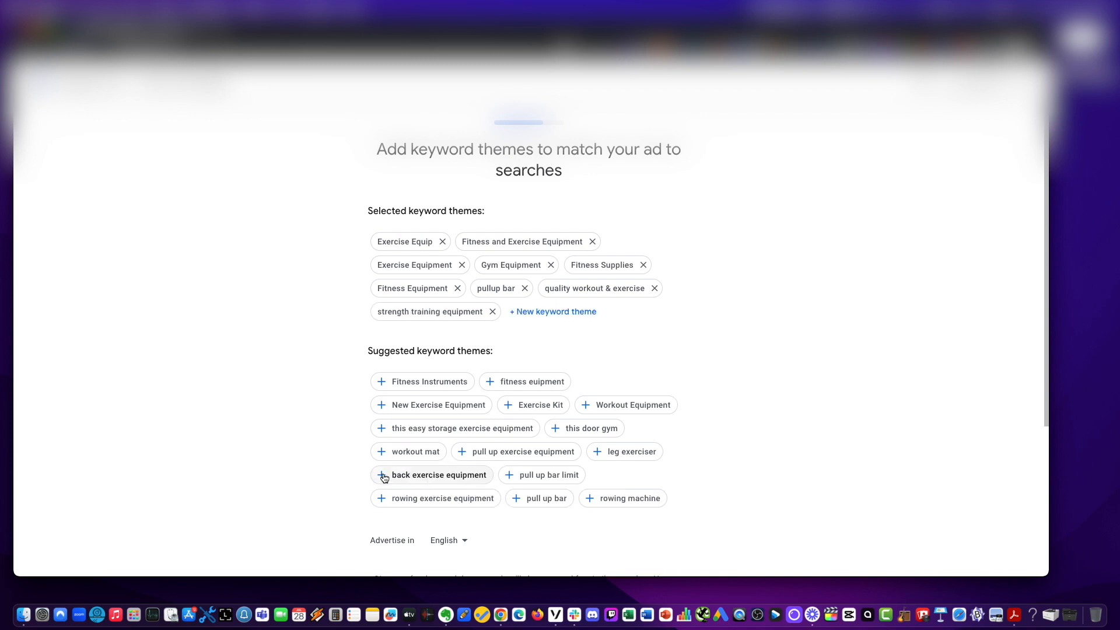
left_click(516, 498)
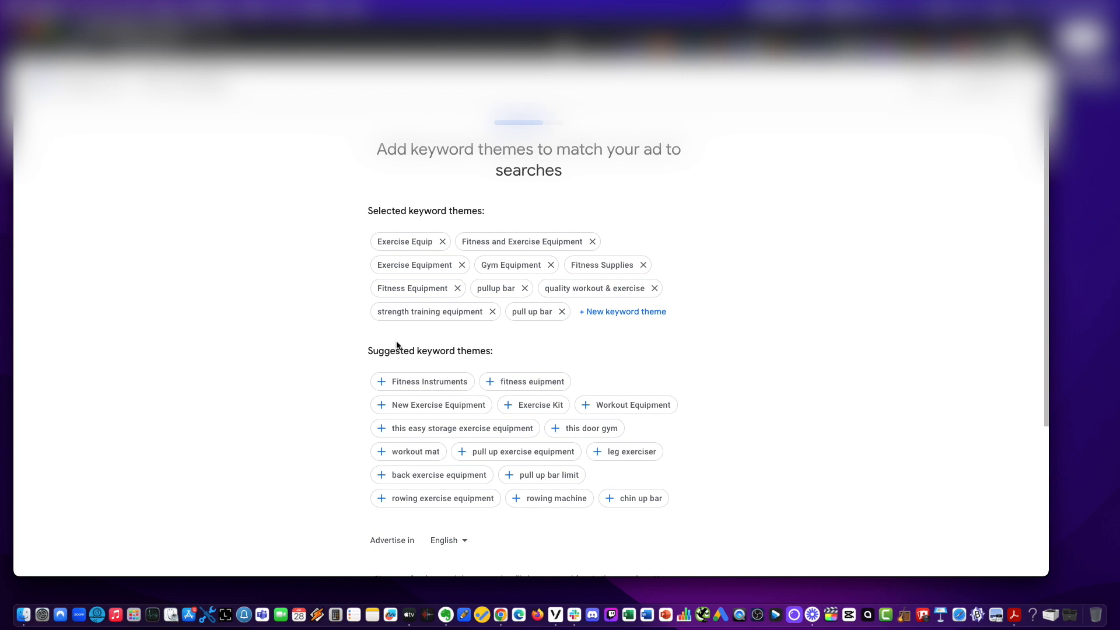
left_click(618, 315)
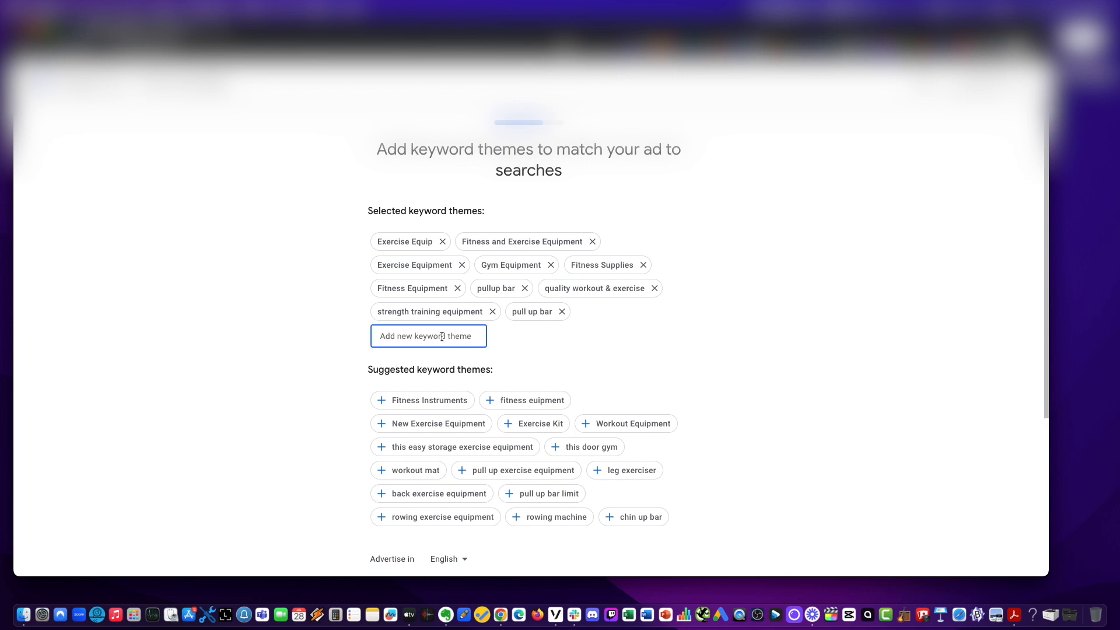
type("home guym")
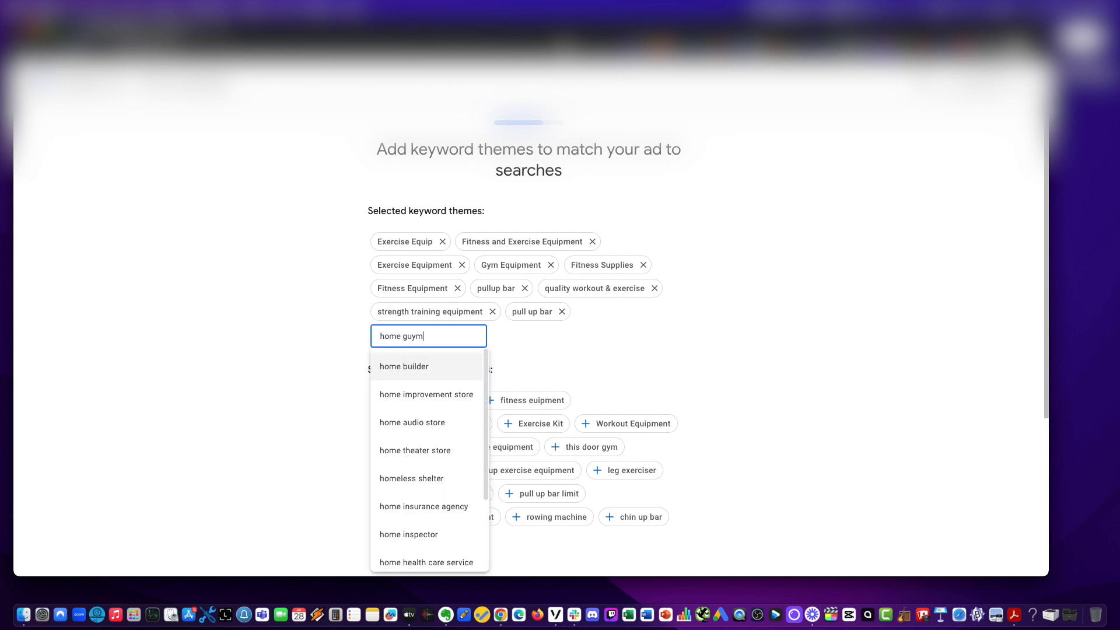
key("BackSpace")
type("ym")
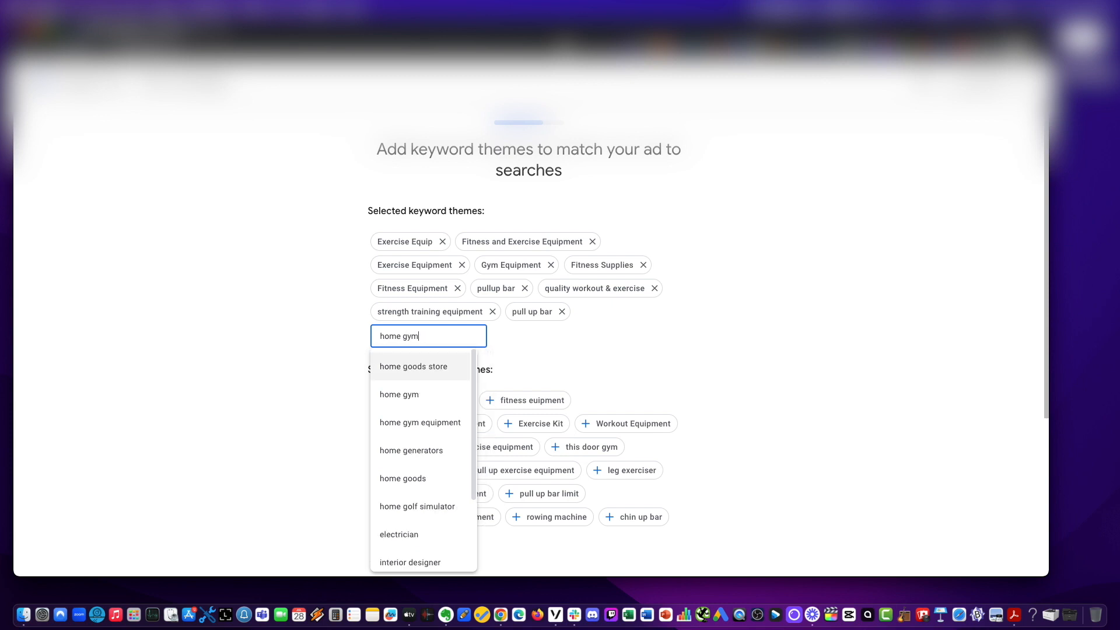
key("Return")
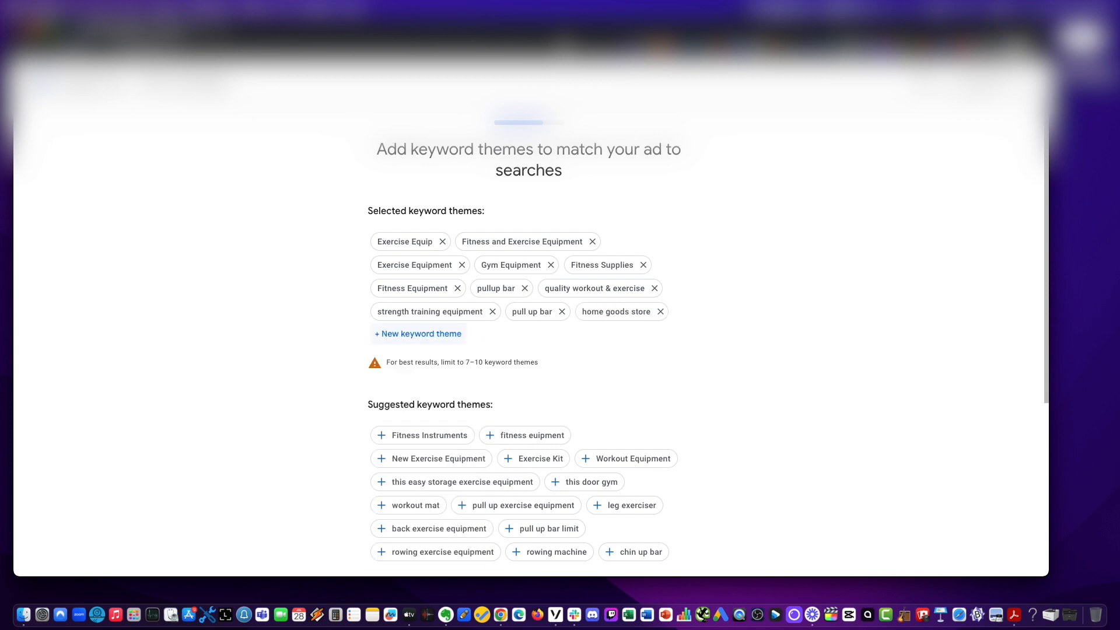
left_click(660, 312)
Add a custom keyword theme home gym.
left_click(628, 312)
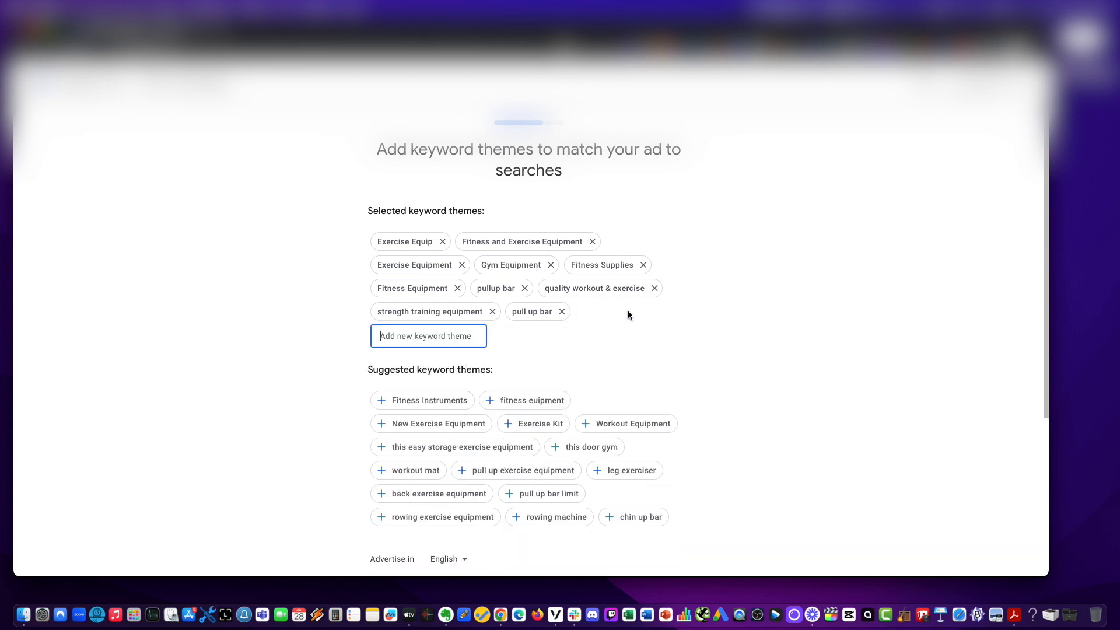
type("home gym")
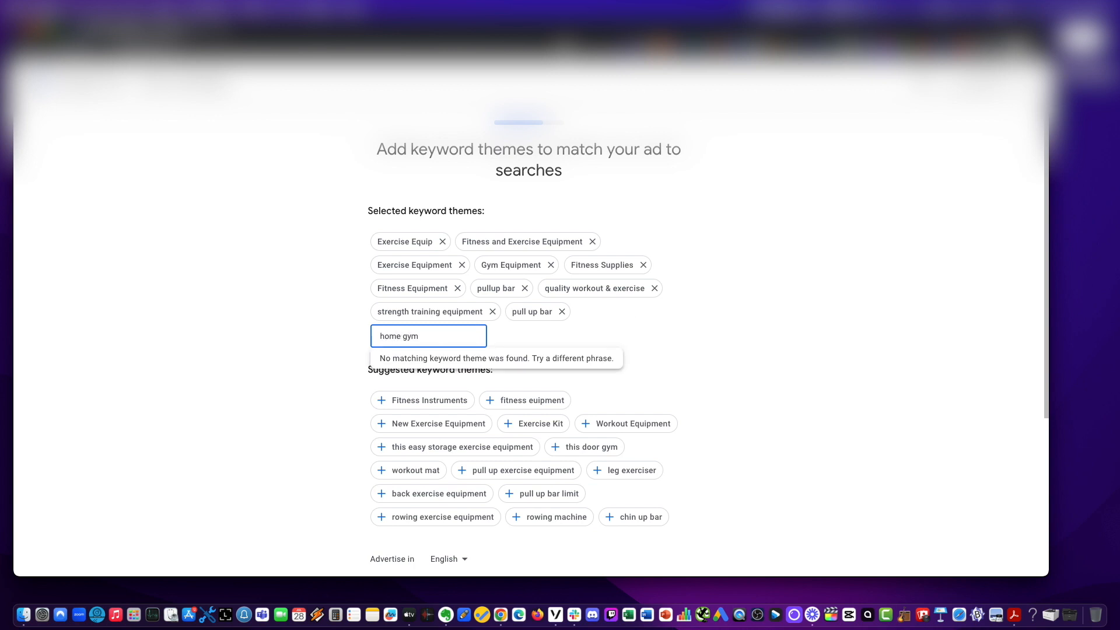
left_click(436, 366)
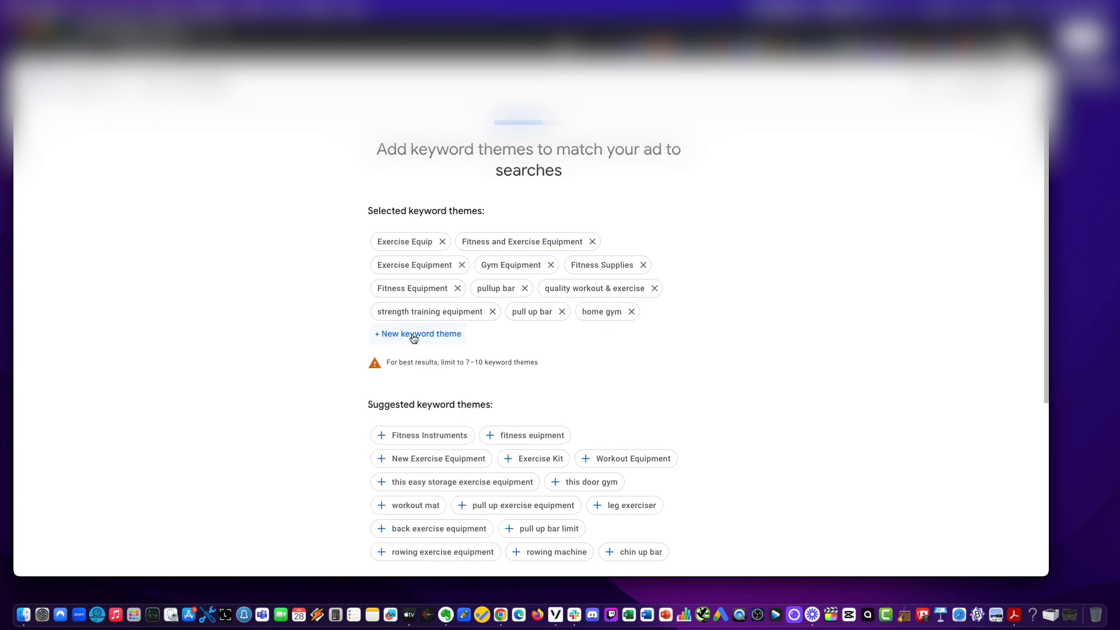
Add the keyword theme home gym equipment from the suggestions.
left_click(414, 337)
type("hom")
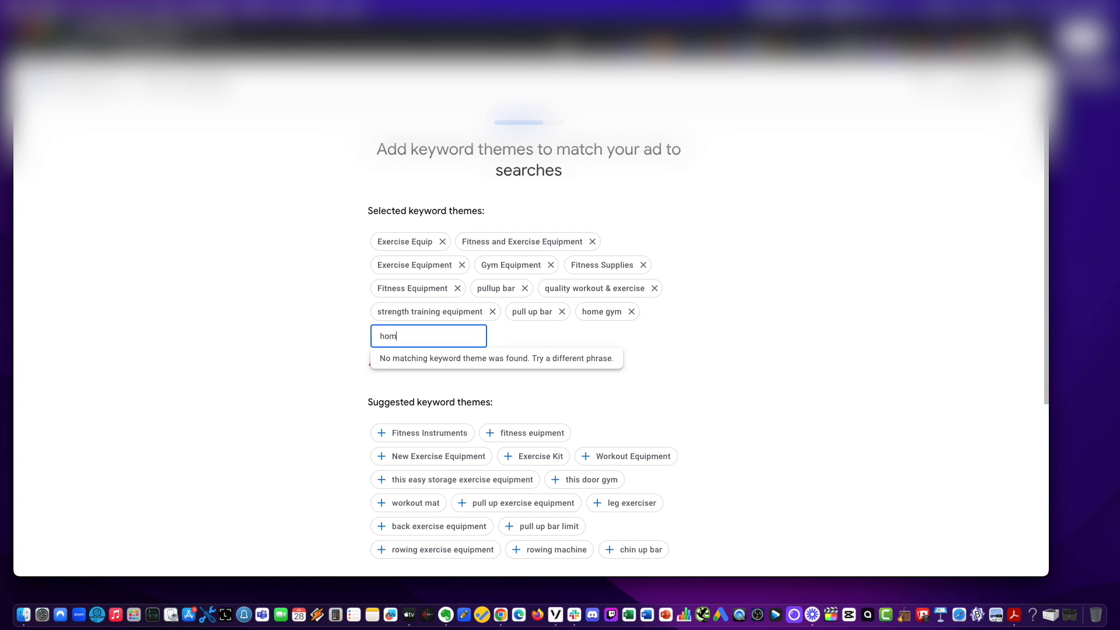
type("e gym equi")
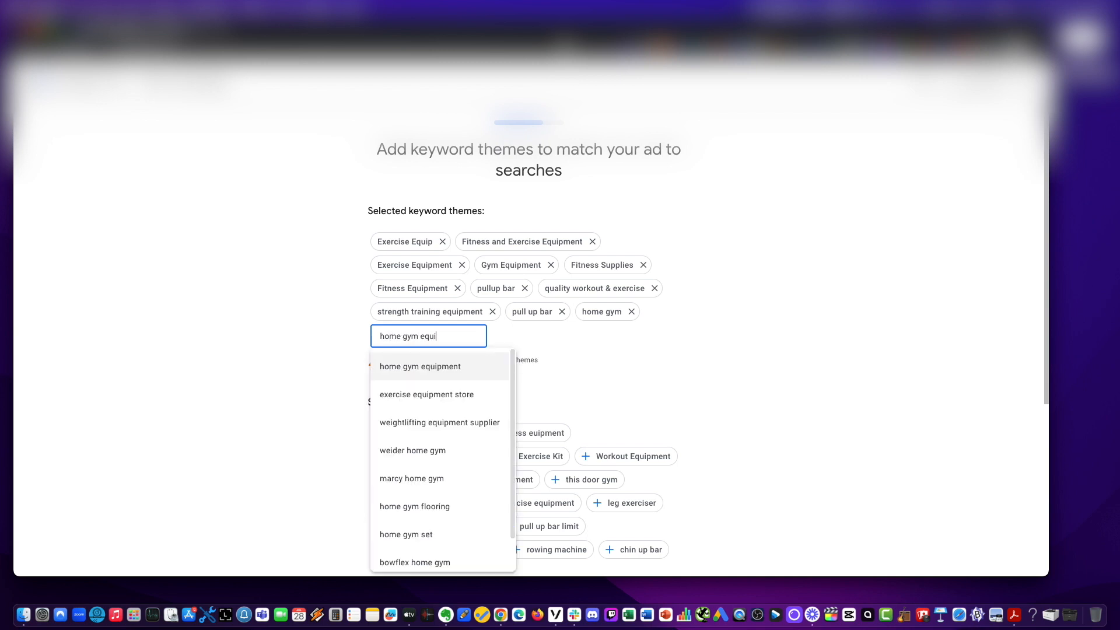
type("pment")
left_click(390, 366)
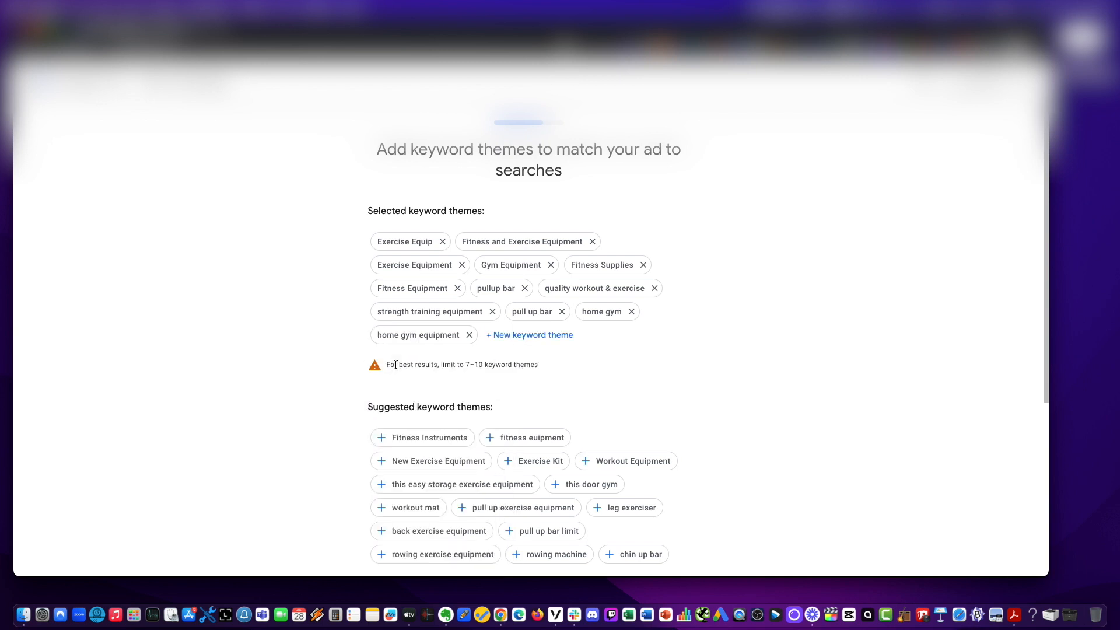
Add the custom keyword theme pull up bar for doorway.
left_click(531, 341)
type("pull")
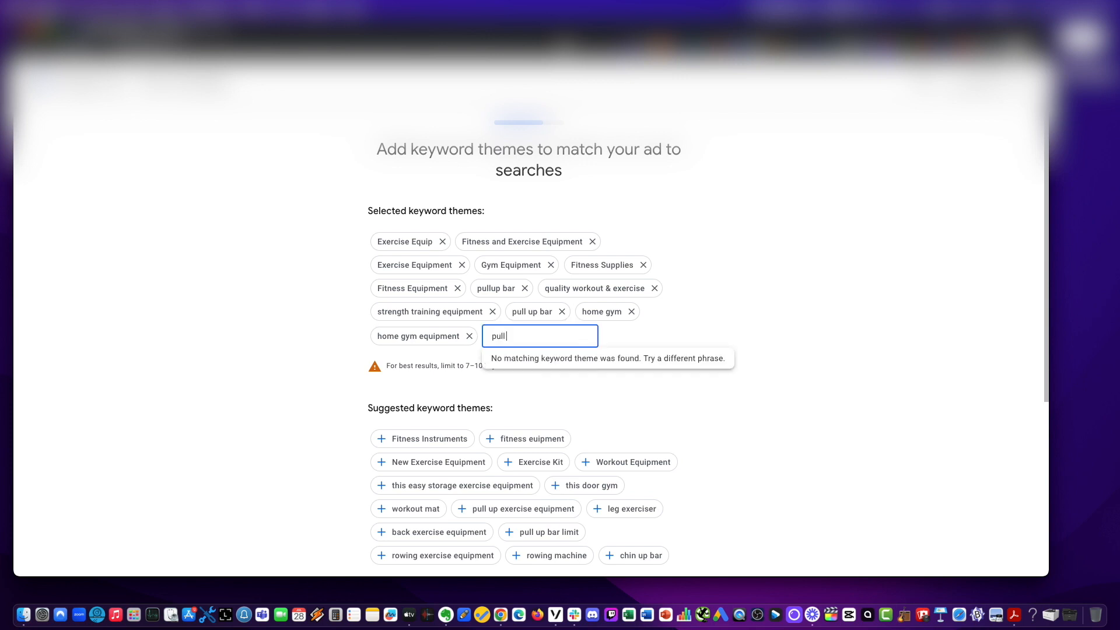
type(" up bar for d")
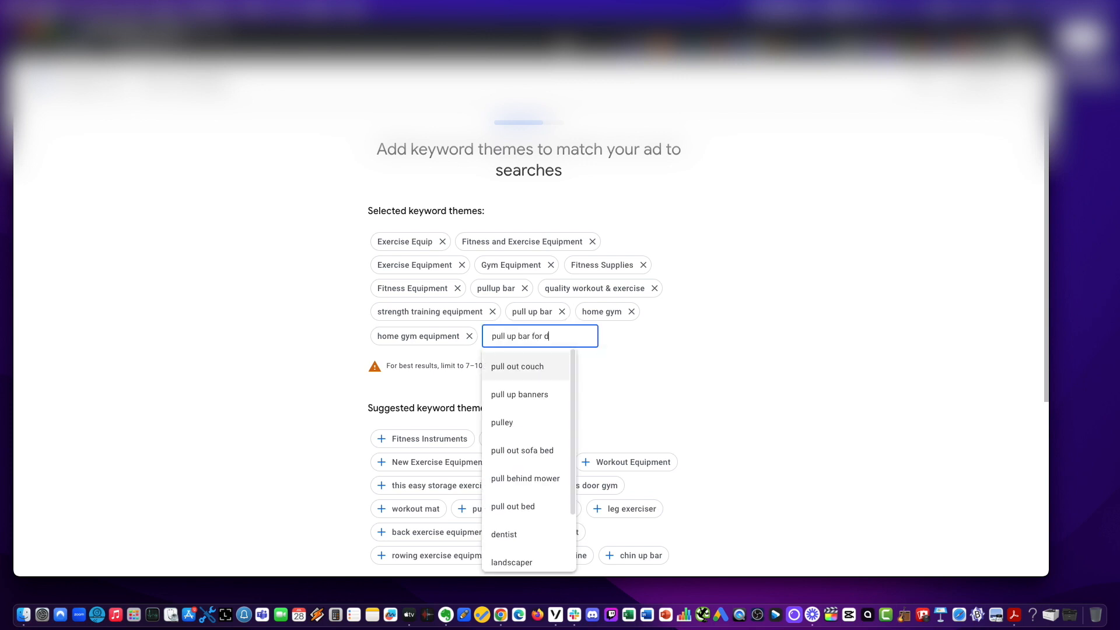
type("oorway")
key("Return")
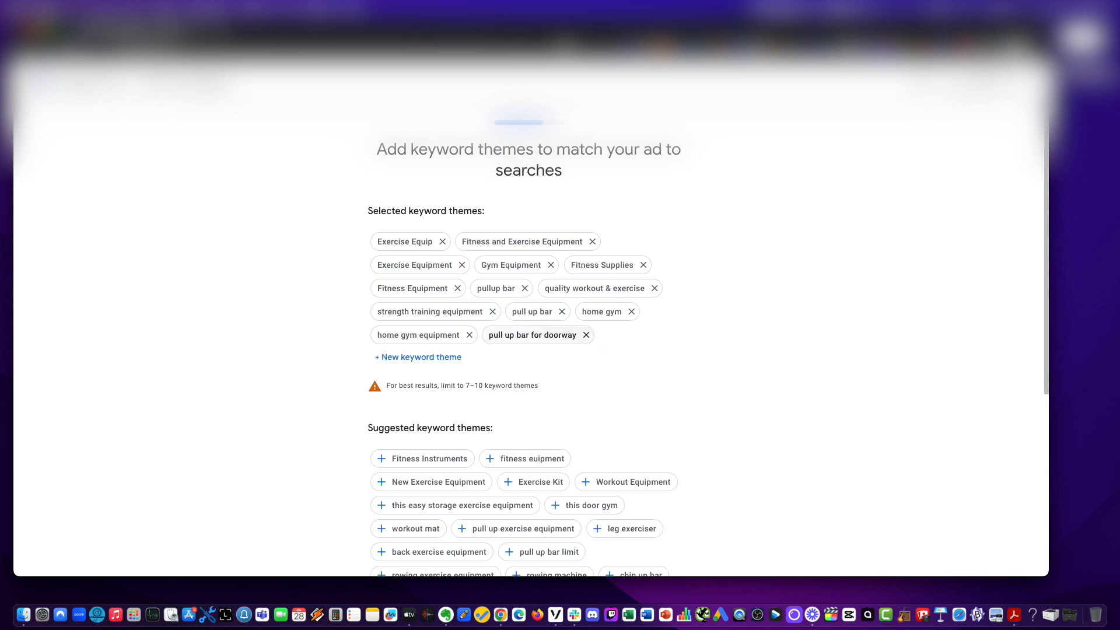
Add the keyword theme pullup bar for doorway from the suggestions.
left_click(460, 357)
type("pull up bar for doorway")
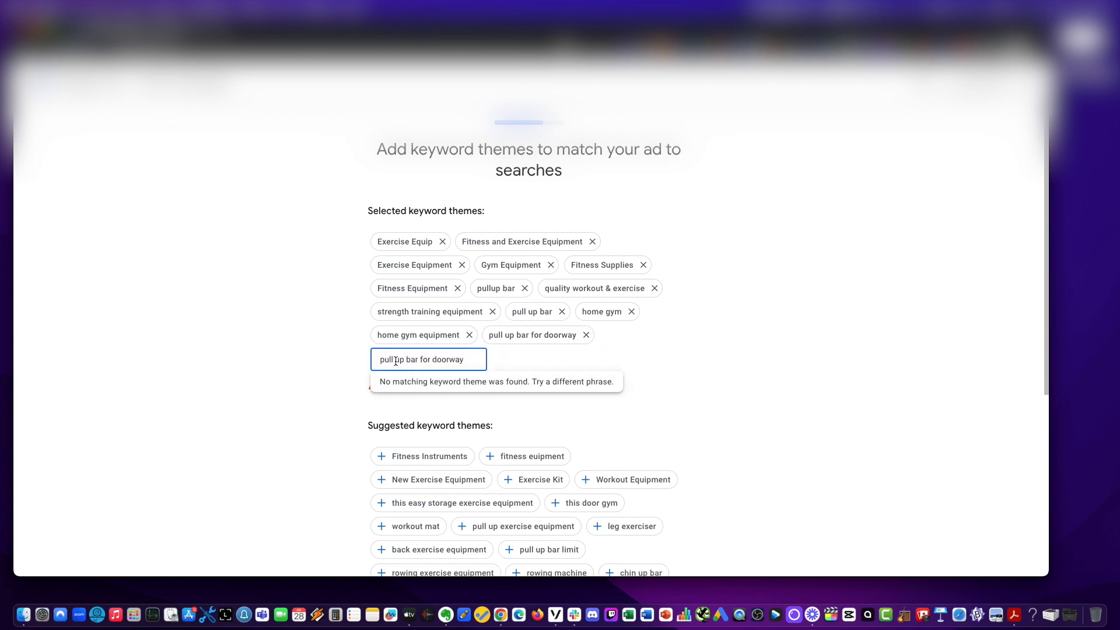
key("BackSpace")
left_click(474, 359)
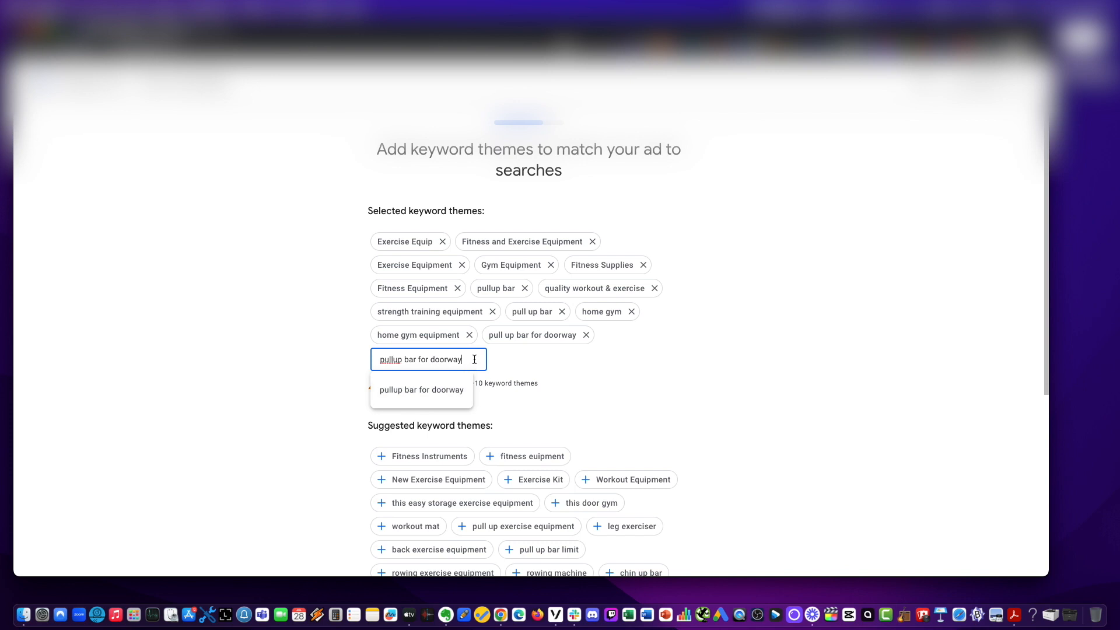
left_click(432, 389)
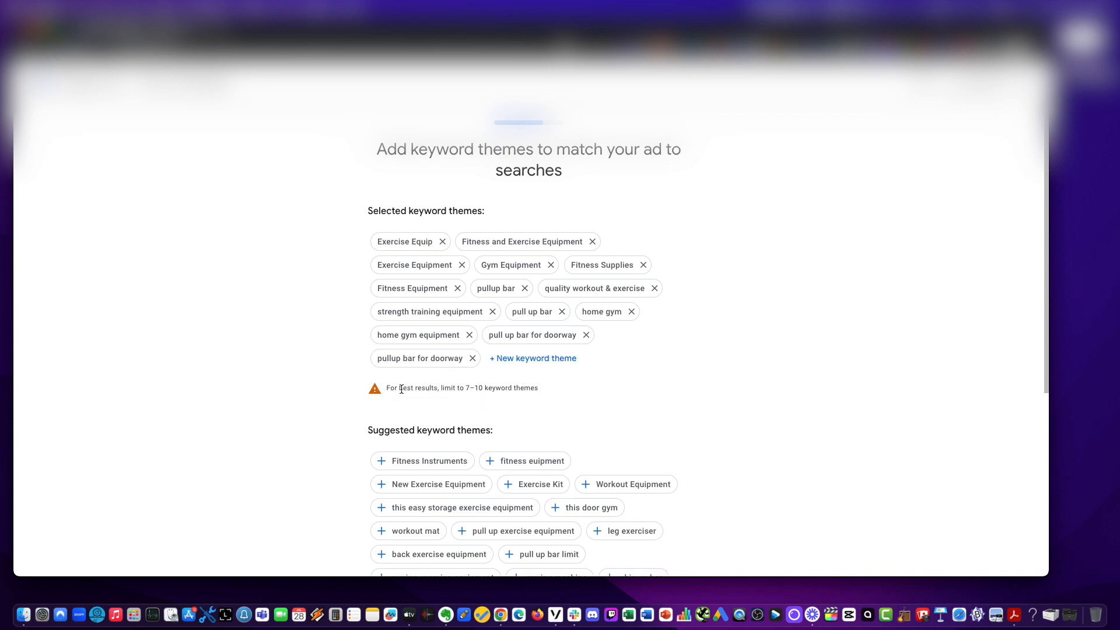
Add the keyword themes chin up bar and pull up bar doorway from the suggestions.
left_click(550, 359)
type("chin up bar")
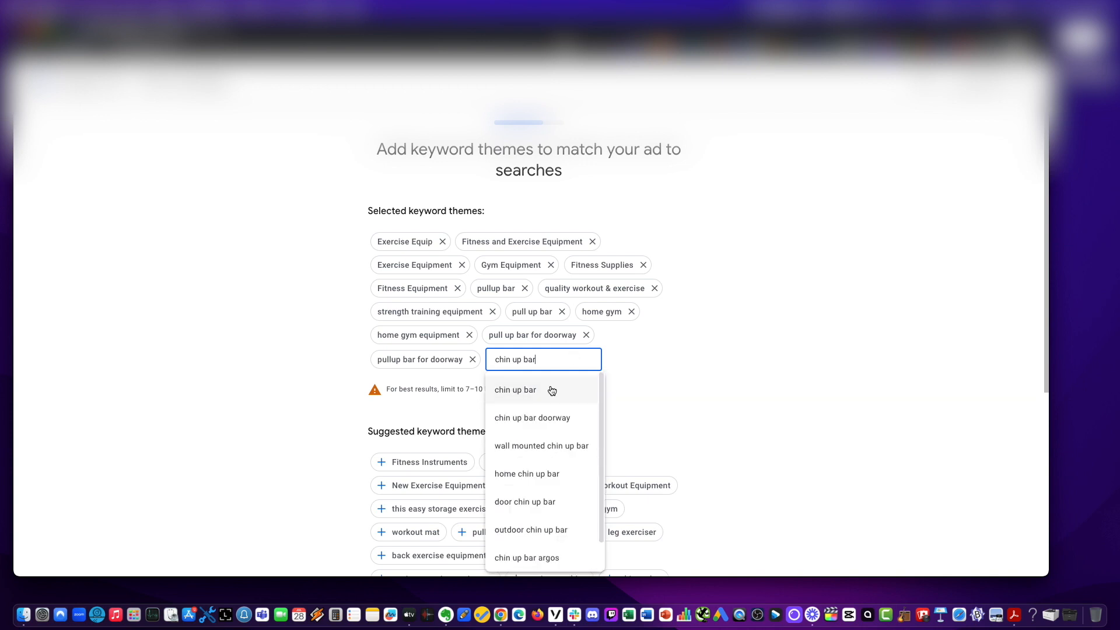
left_click(550, 389)
left_click(590, 359)
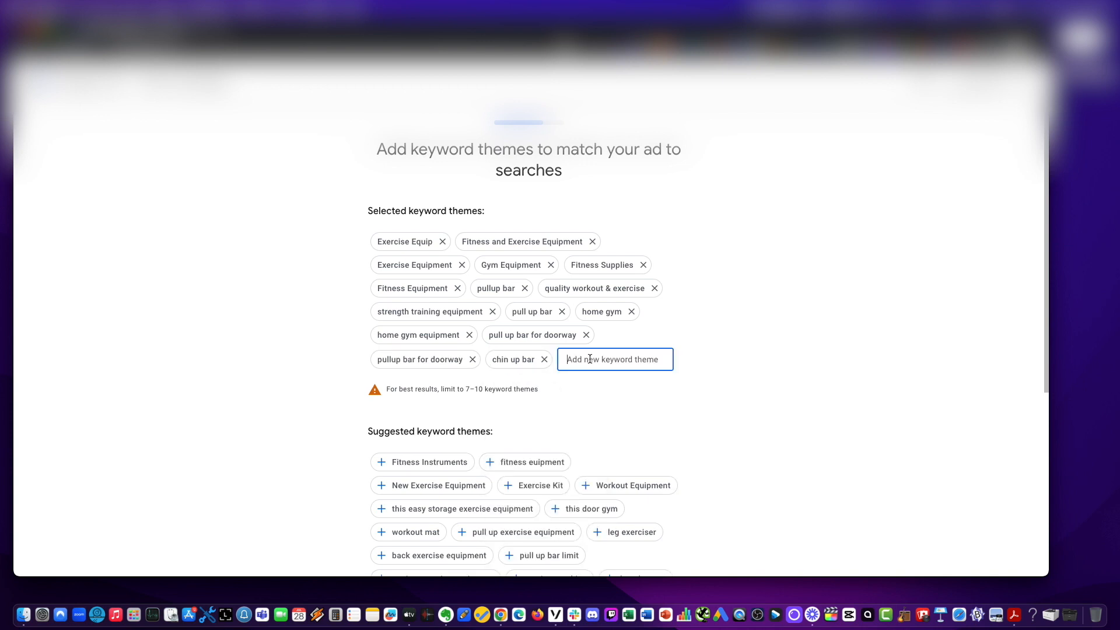
type("pull up bar ")
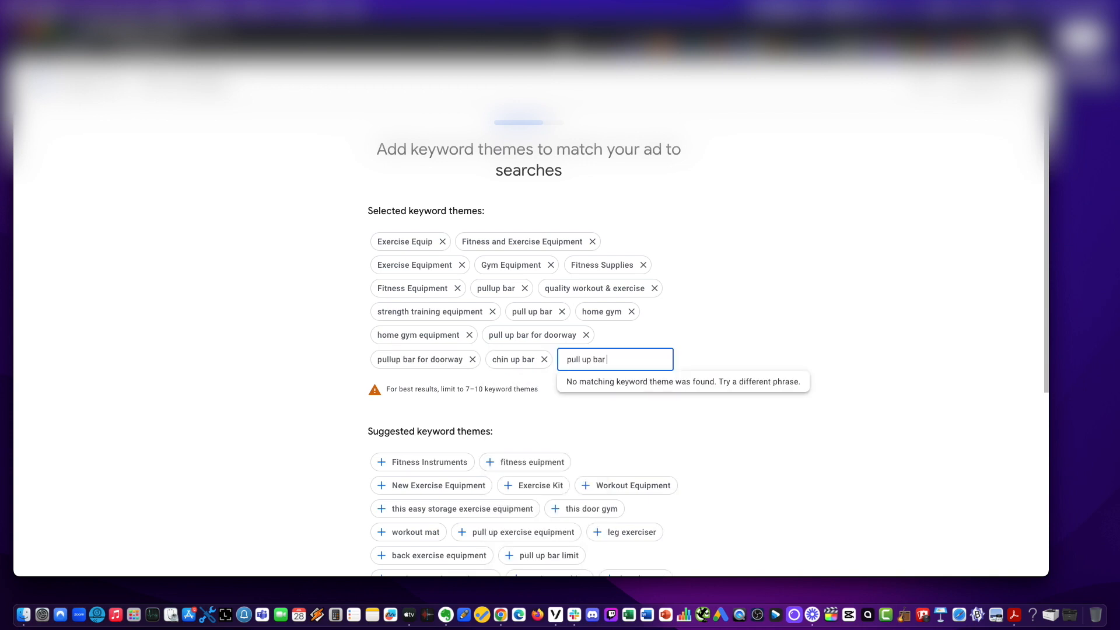
type("doorway")
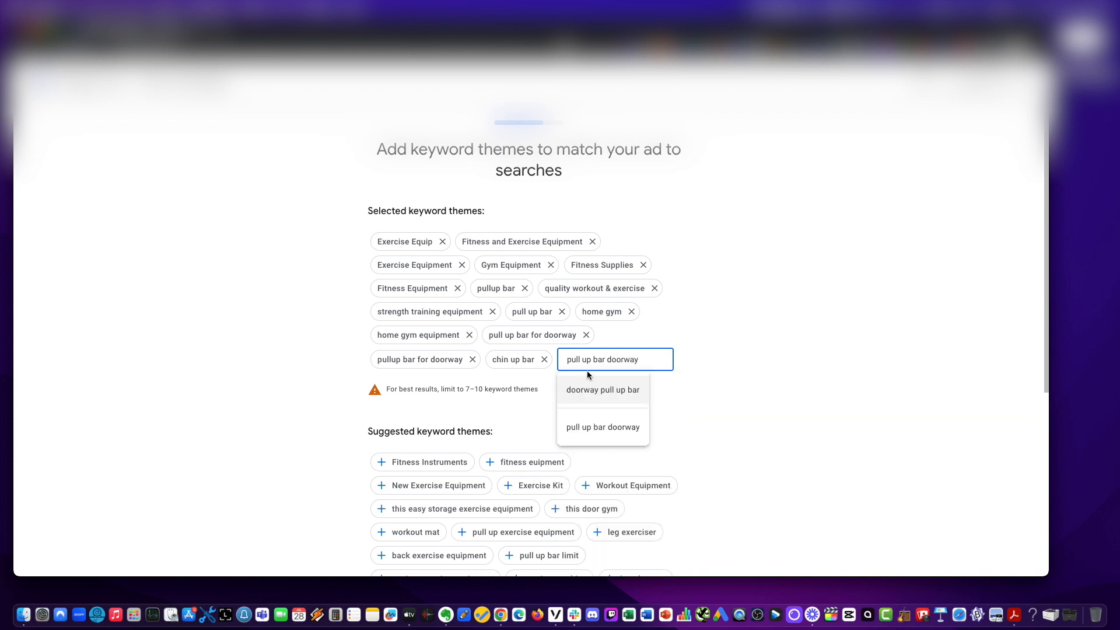
left_click(590, 430)
Add the keyword theme doorway pull up bar and open another new theme entry.
left_click(400, 380)
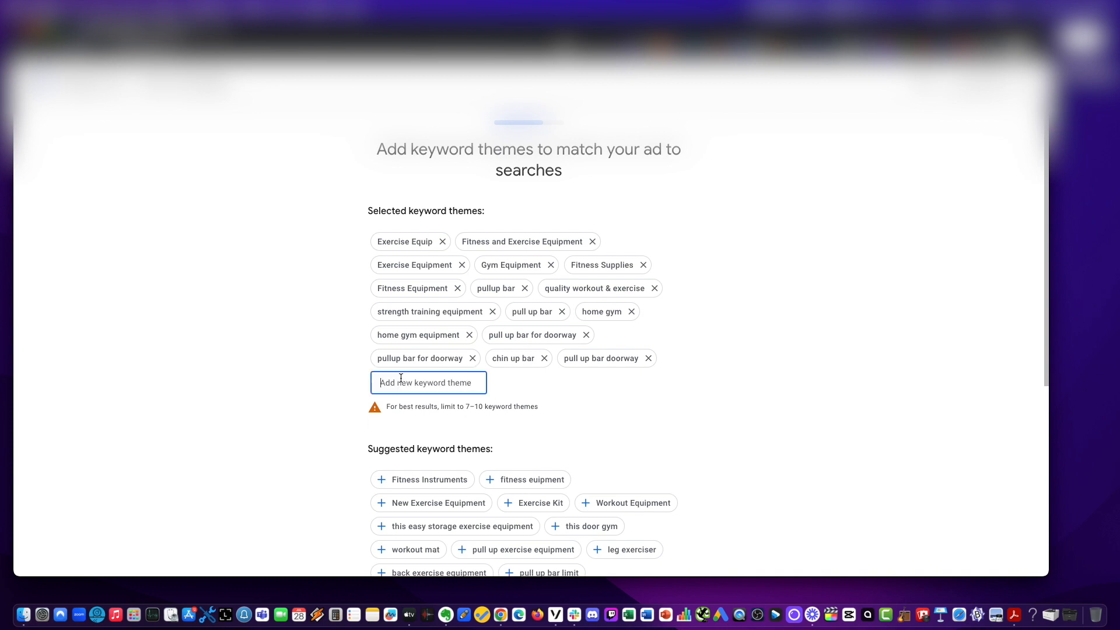
type("doorway pu")
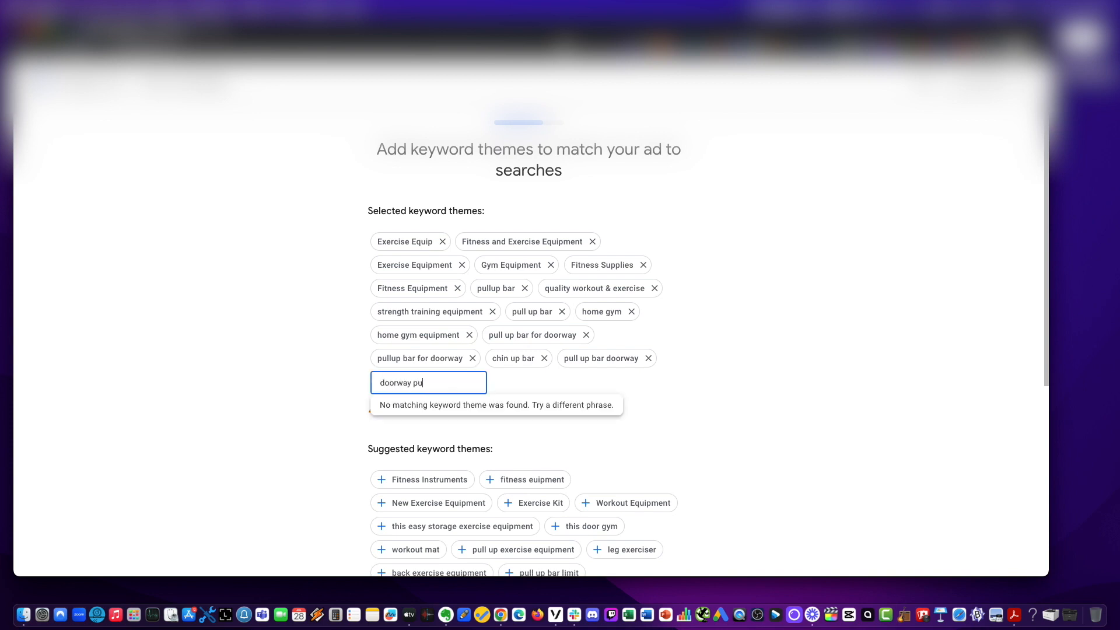
type("ll up bar")
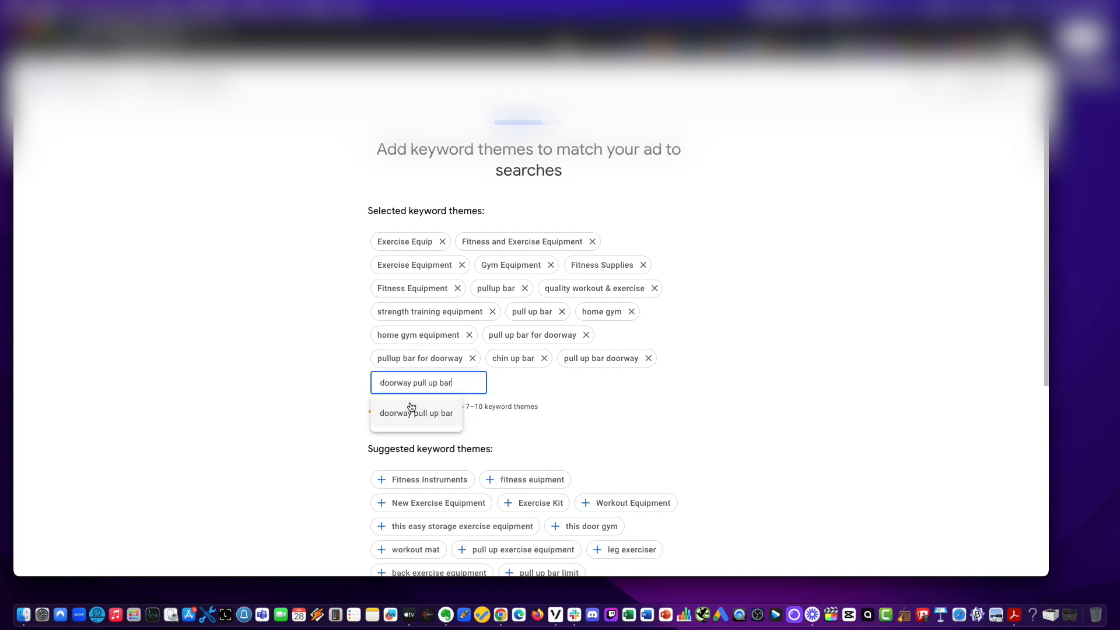
left_click(416, 412)
left_click(522, 386)
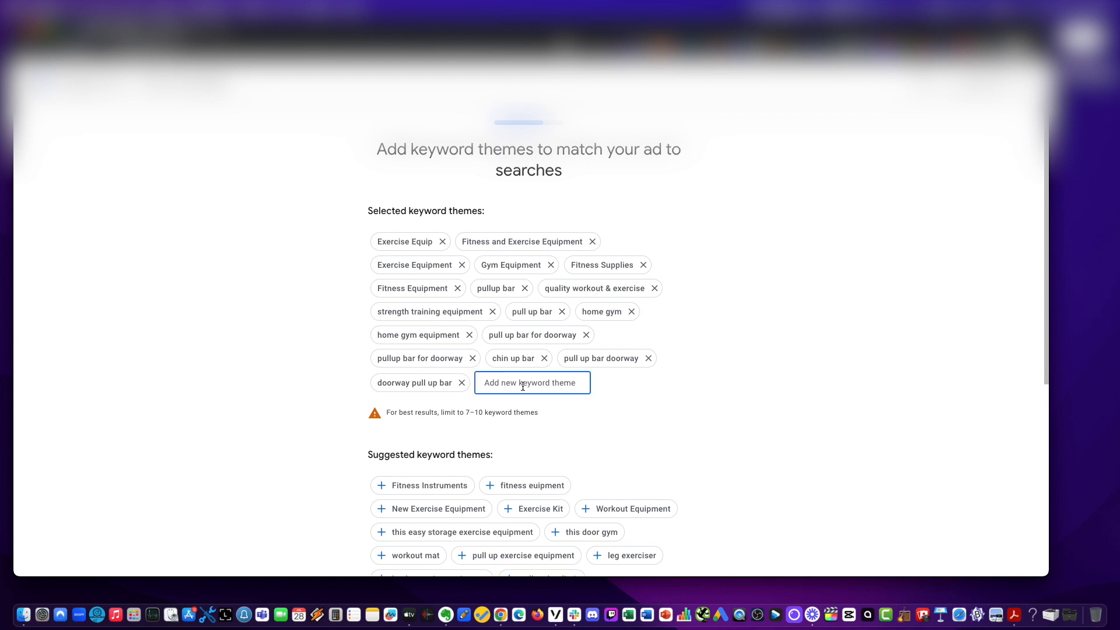
Add the keyword theme doorway chin up from the suggestions.
type("doorwa")
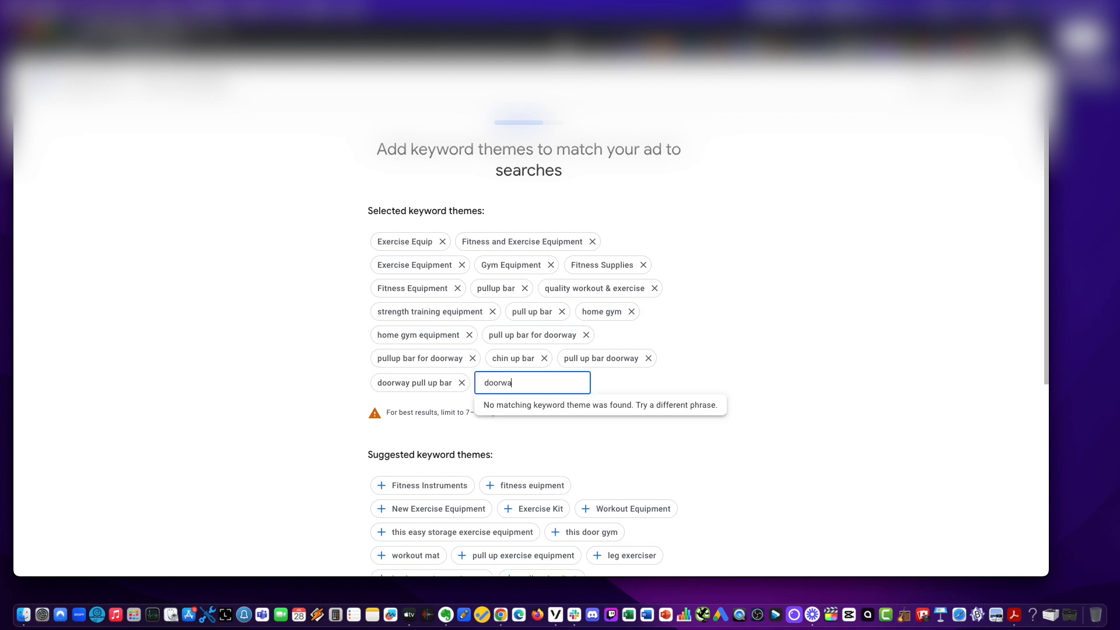
type("y chin up")
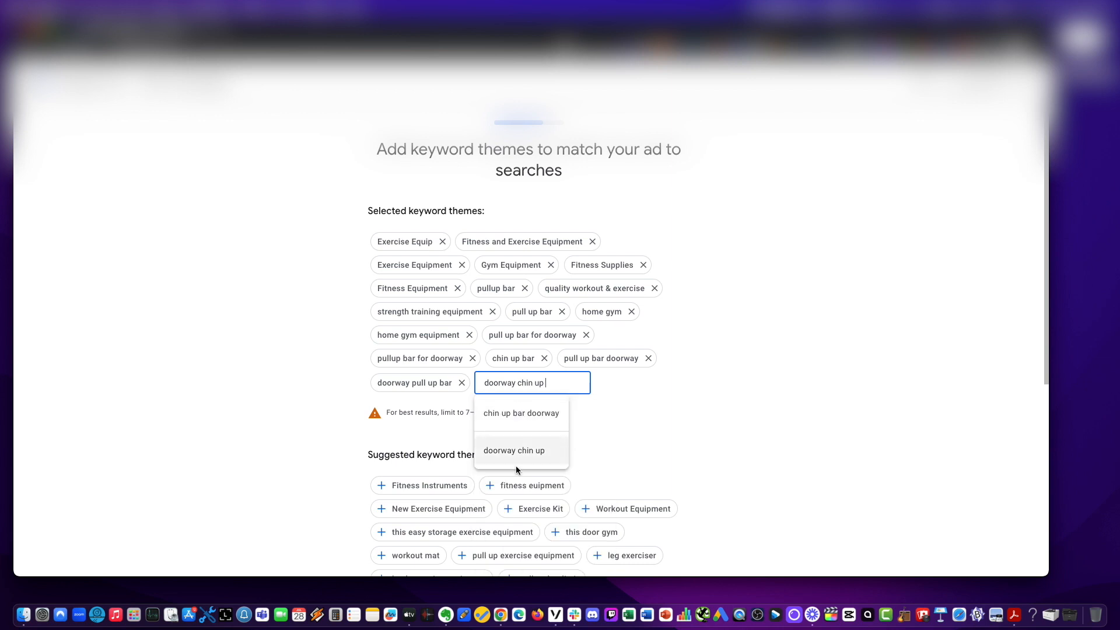
left_click(516, 452)
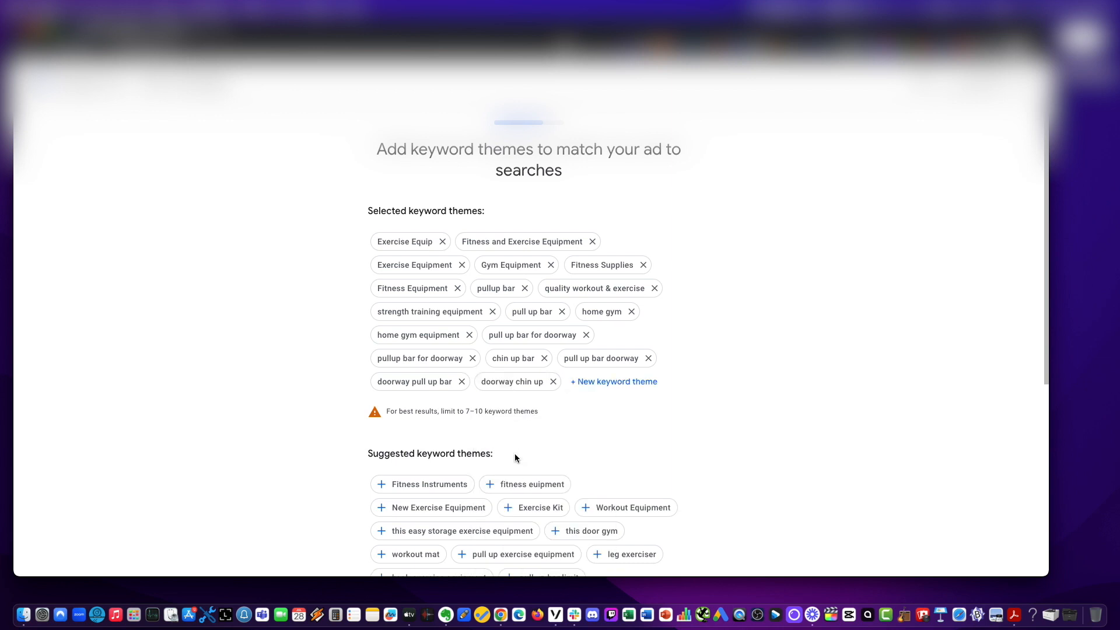
Open a new keyword theme entry and add chin up bar doorway from the suggestions.
left_click(597, 381)
type("ch")
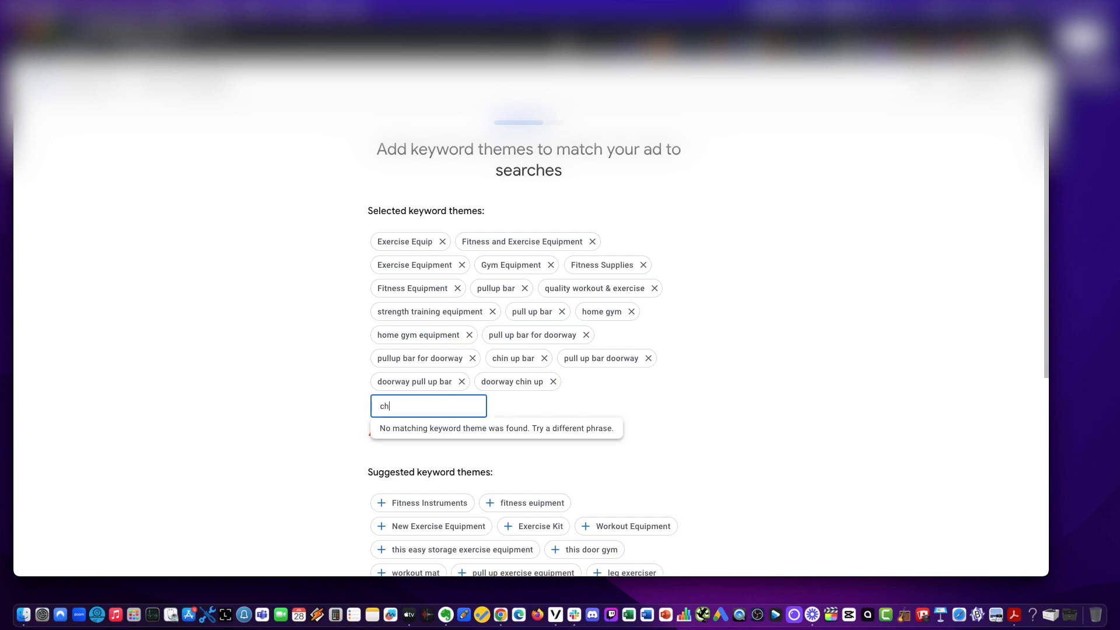
type("in up bar doorway")
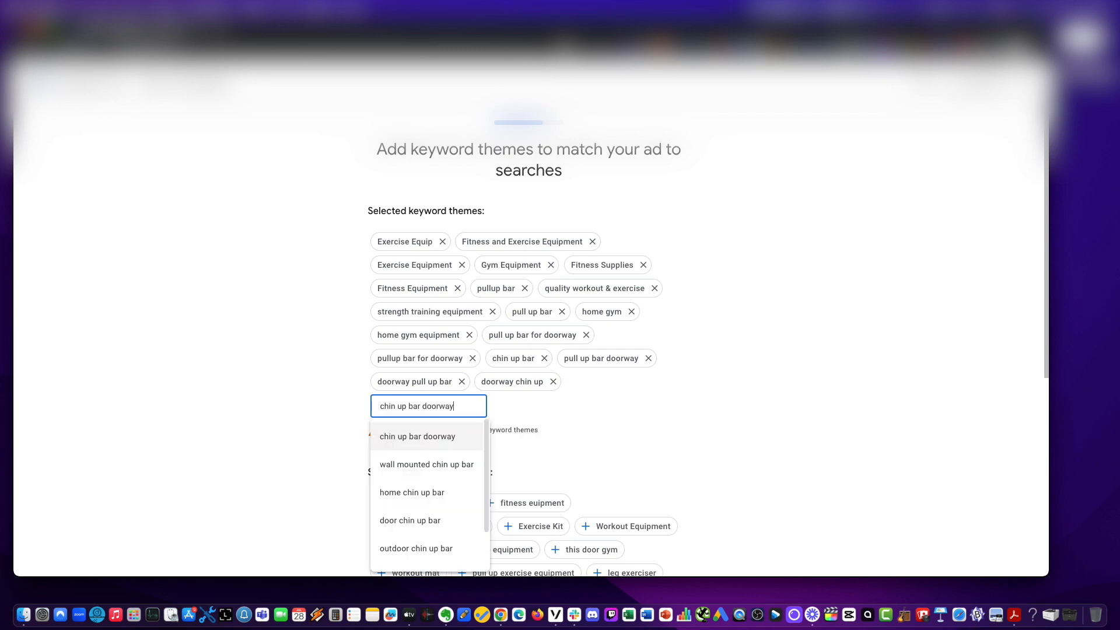
left_click(423, 437)
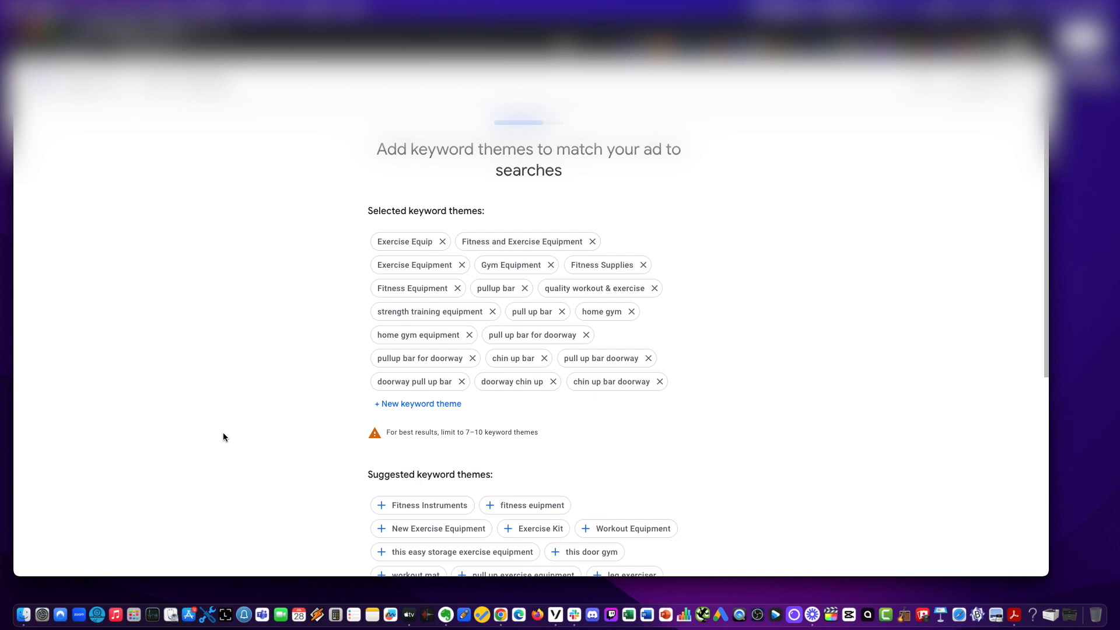
Remove the general exercise, fitness, gym, home gym and strength training keyword themes, keeping only pull up and chin up themes.
left_click(442, 241)
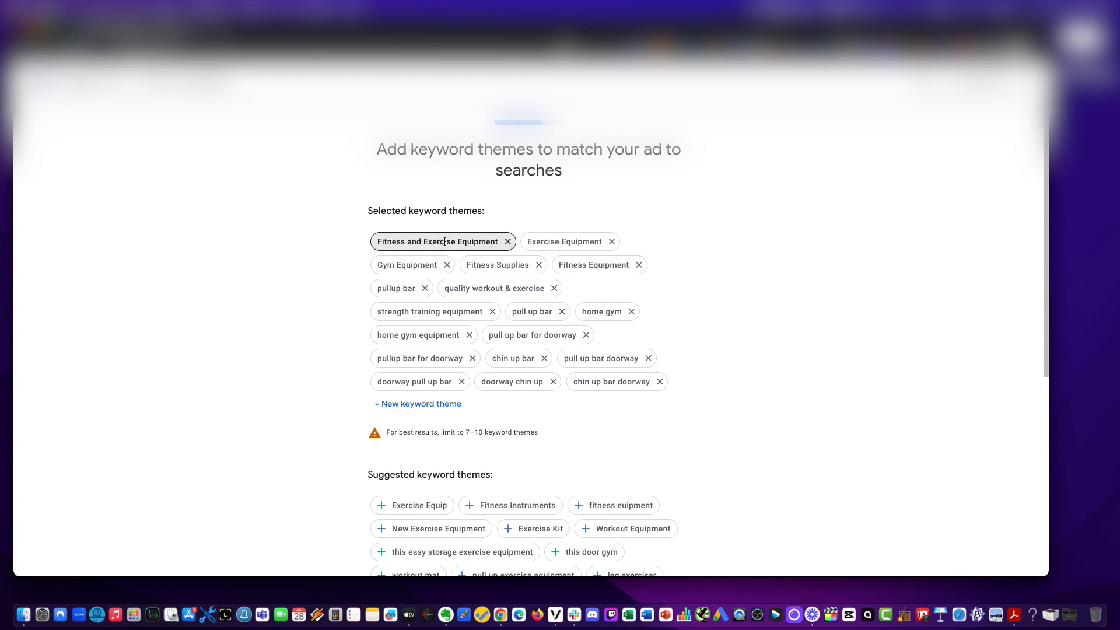
left_click(508, 242)
left_click(461, 242)
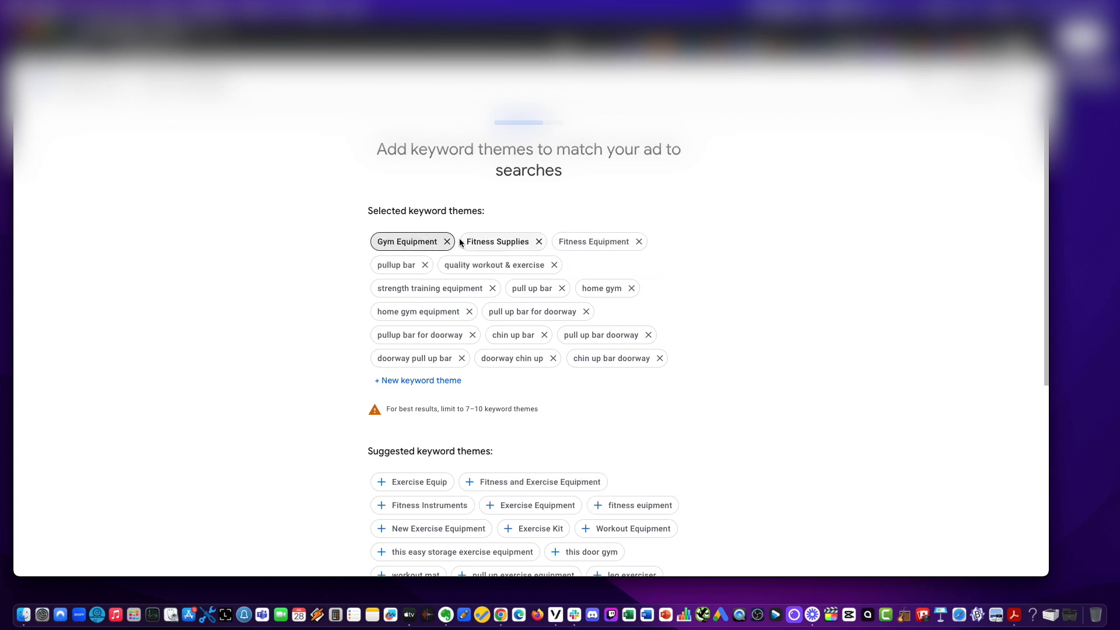
left_click(448, 241)
left_click(448, 241)
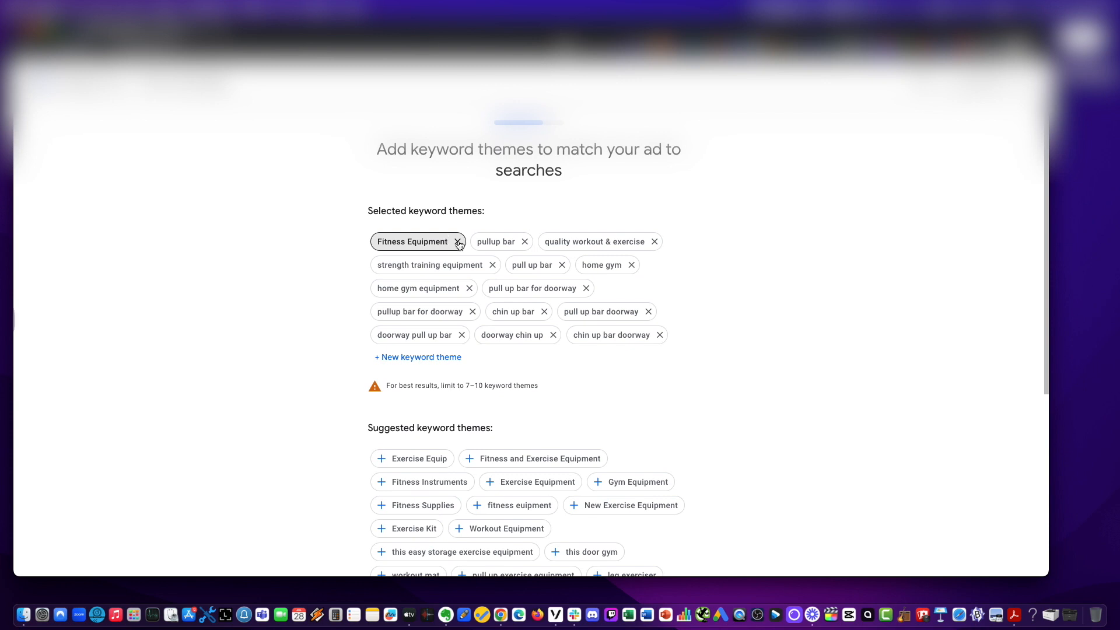
left_click(457, 241)
left_click(553, 239)
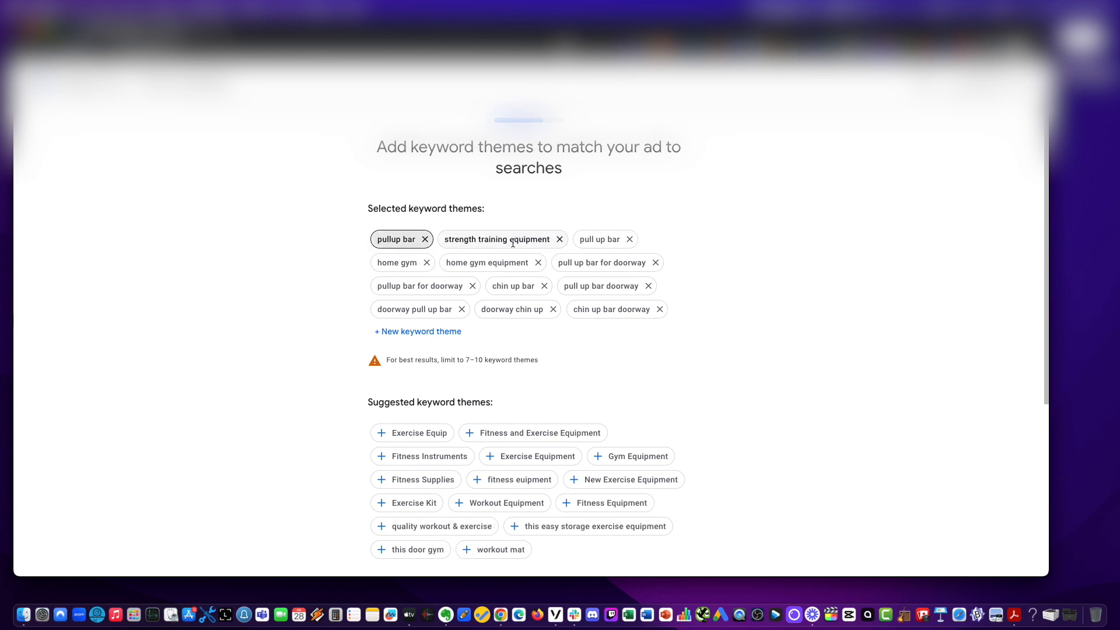
left_click(560, 240)
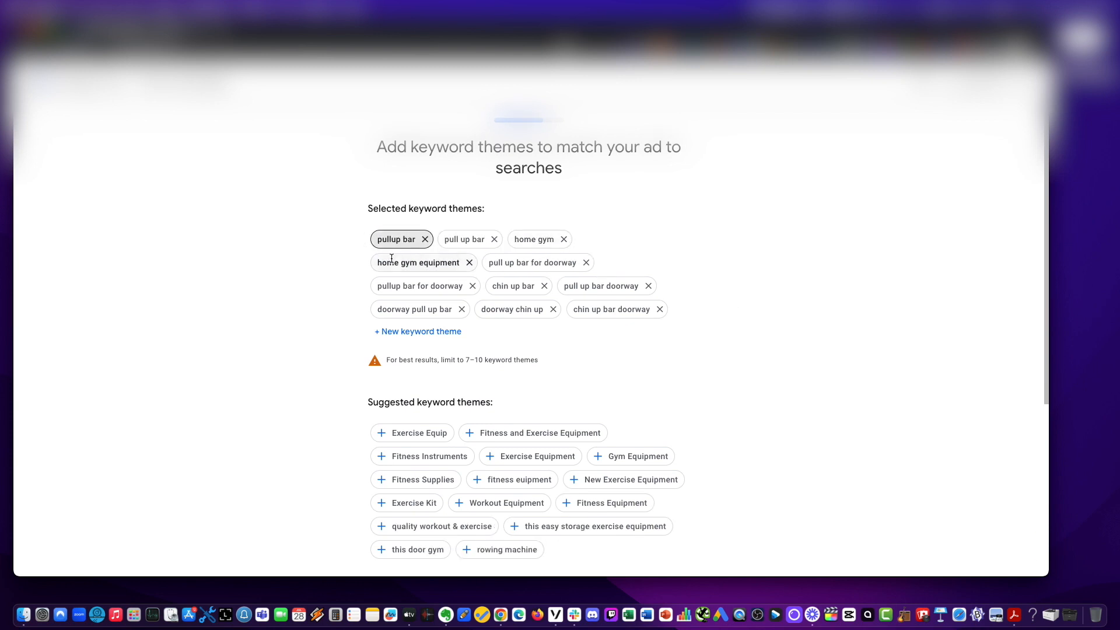
left_click(469, 262)
left_click(564, 236)
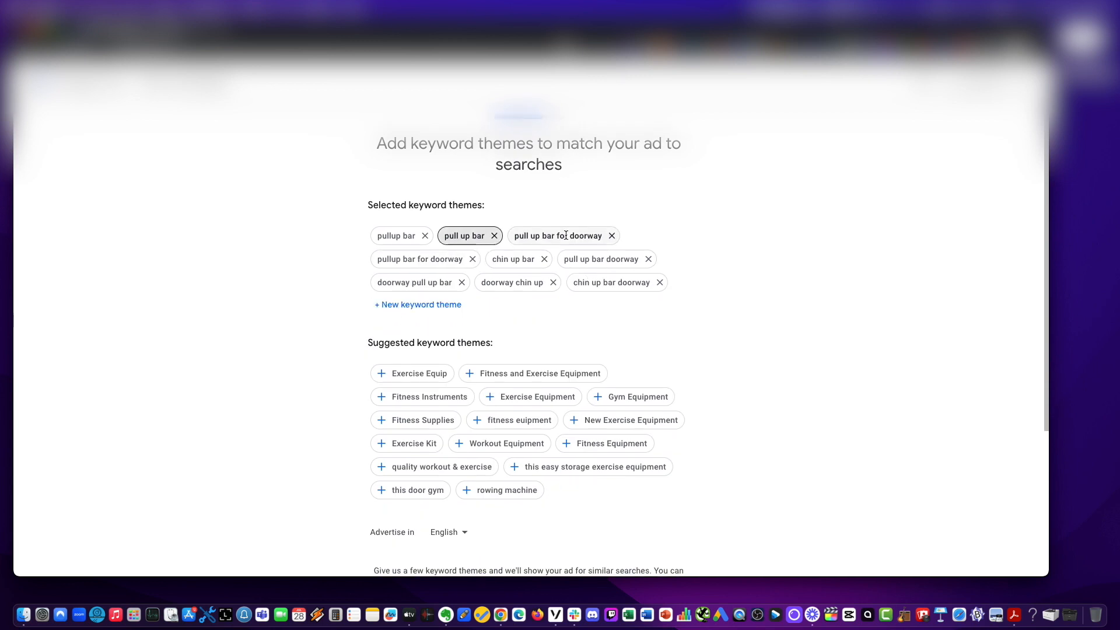
Confirm the selected keyword themes and continue to the location settings.
scroll(506, 318, "down", 1)
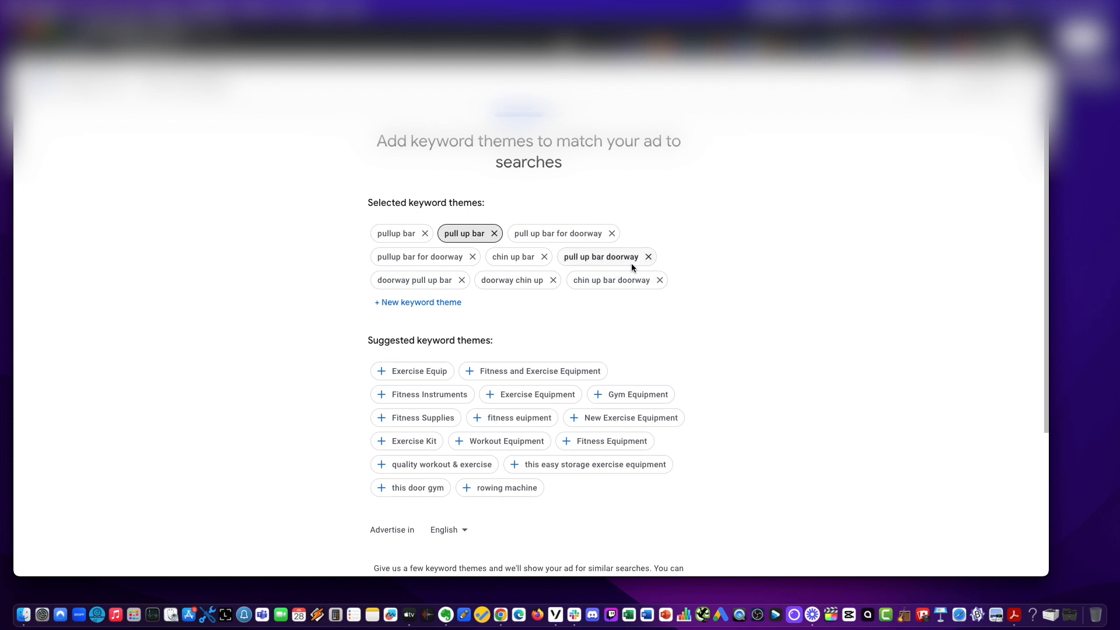
scroll(757, 331, "down", 5)
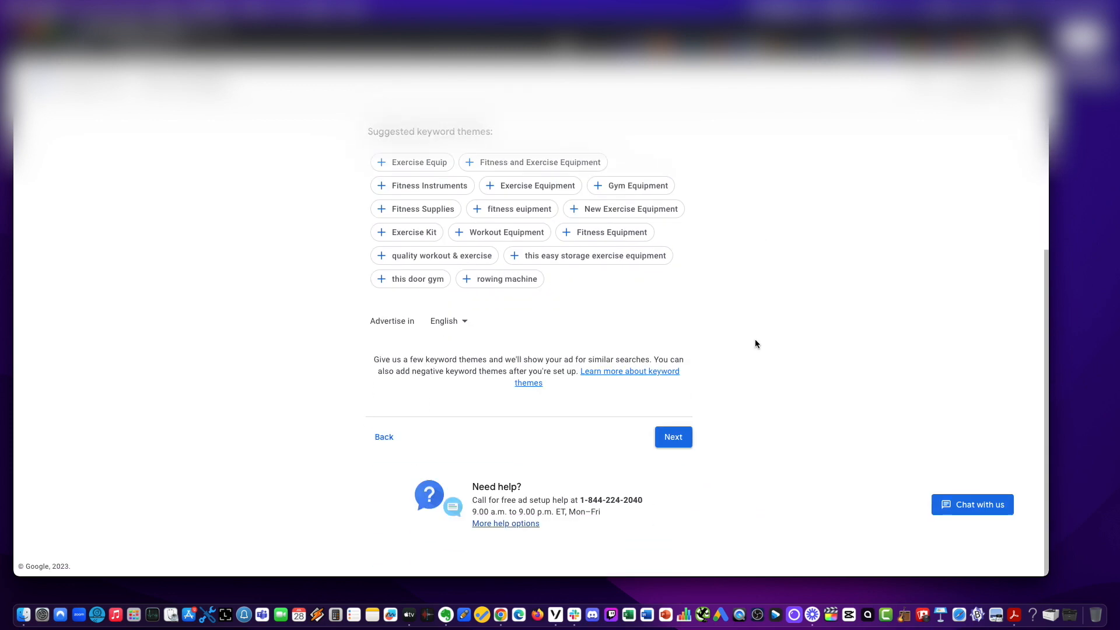
left_click(680, 437)
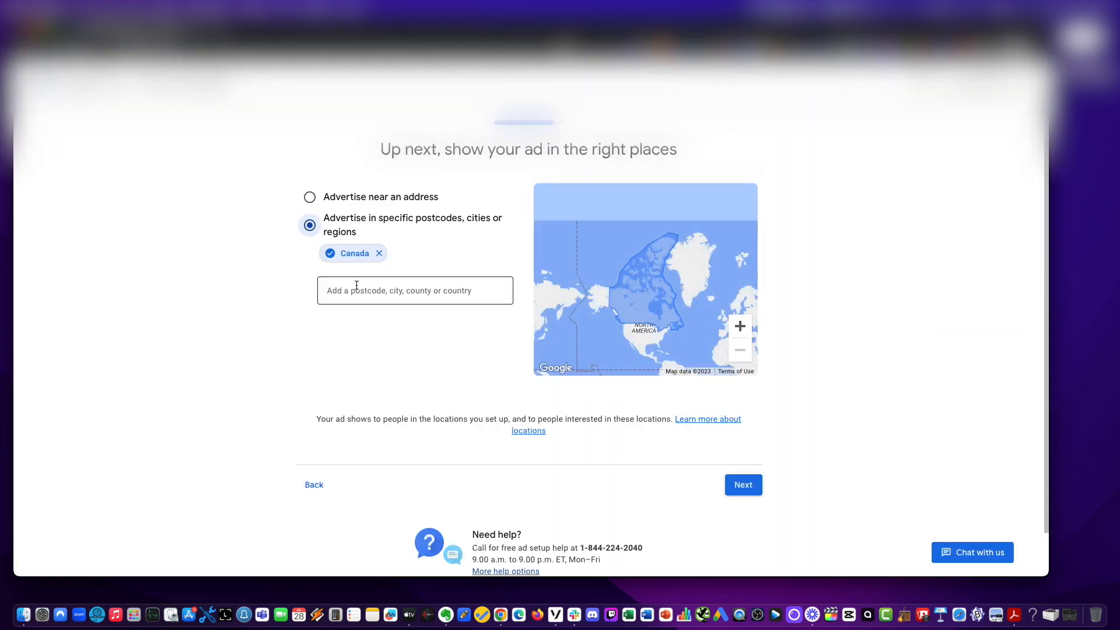
Replace the Canada target location with United States and continue.
left_click(378, 253)
left_click(354, 277)
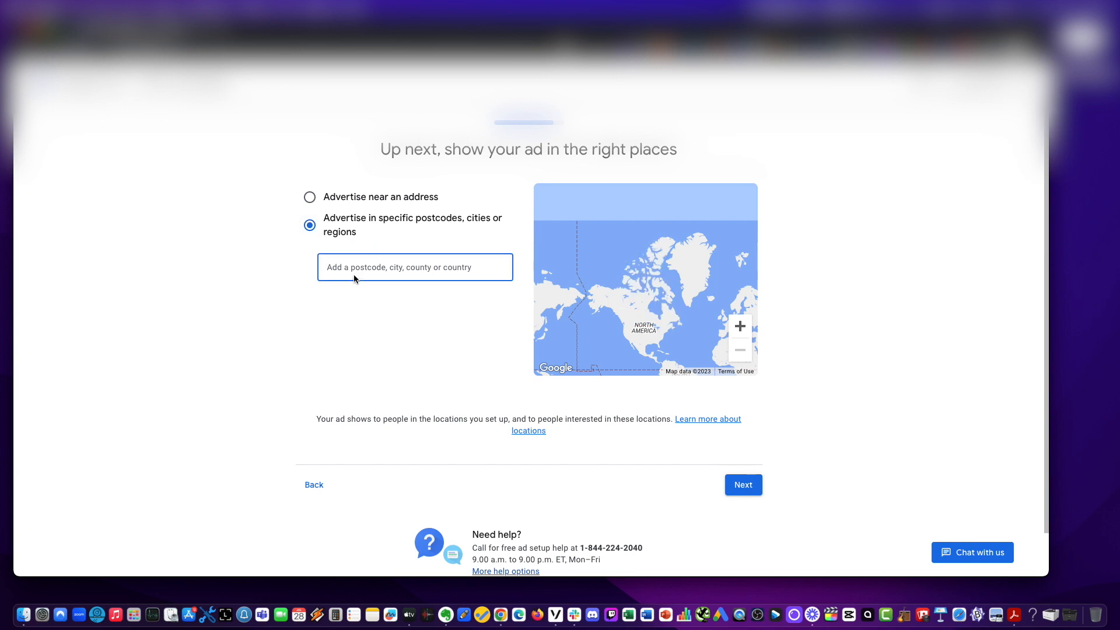
type("united states")
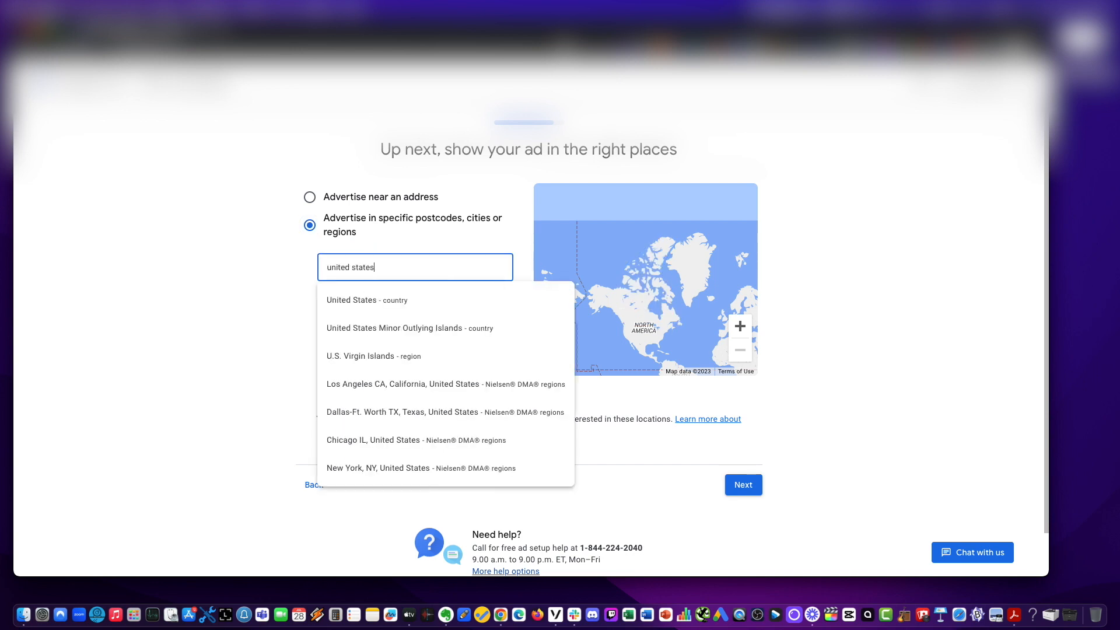
left_click(333, 300)
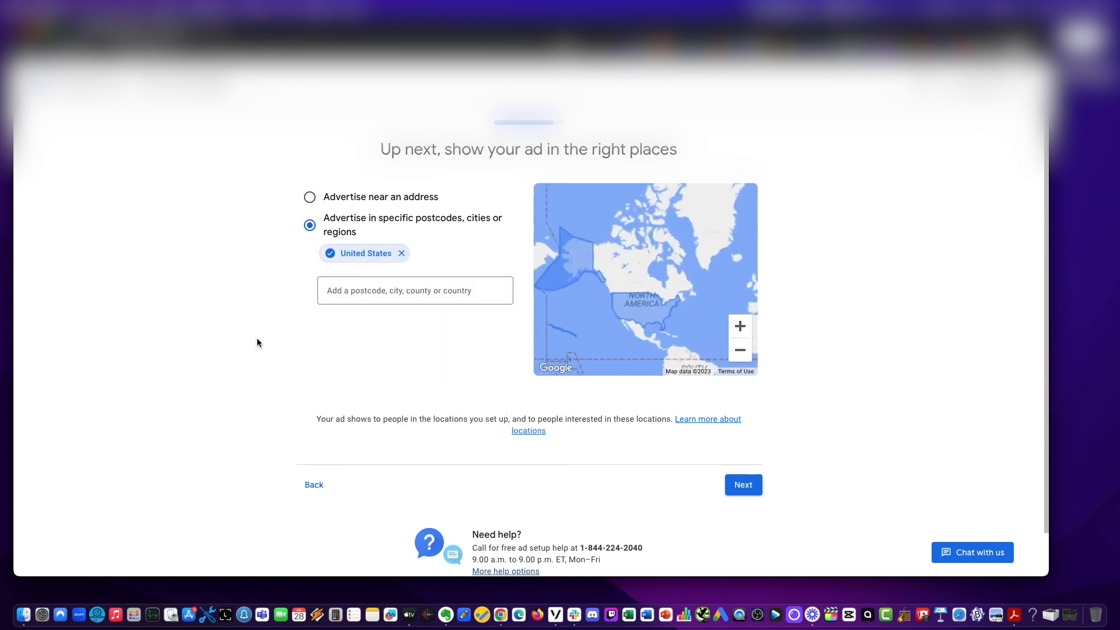
left_click(737, 486)
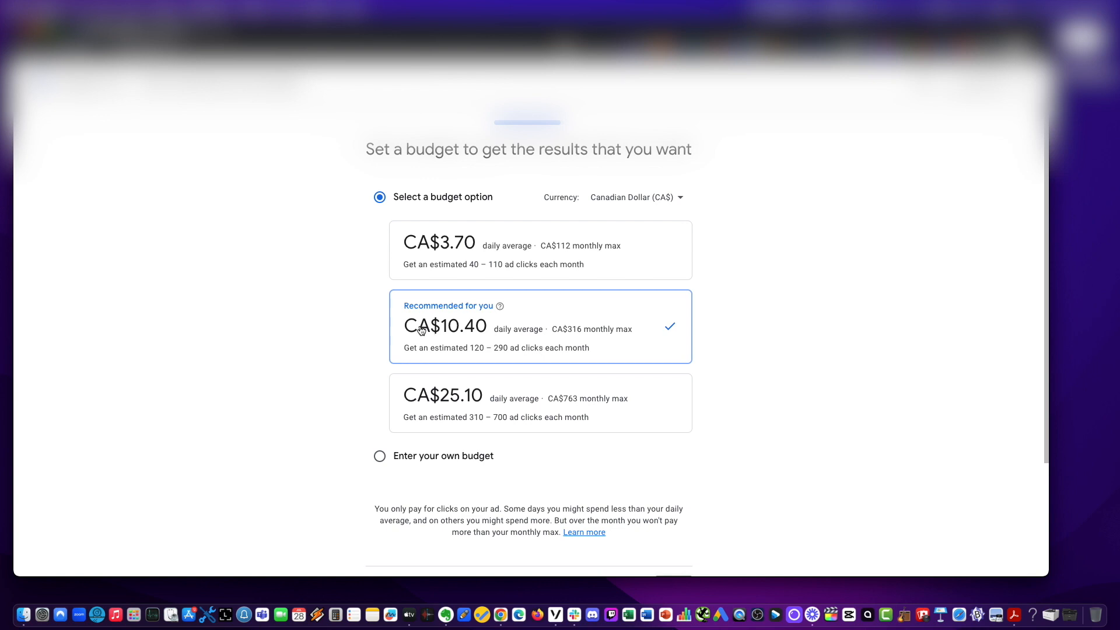
Keep the recommended CA$10.40 daily average budget and continue to the campaign review.
scroll(779, 368, "down", 1)
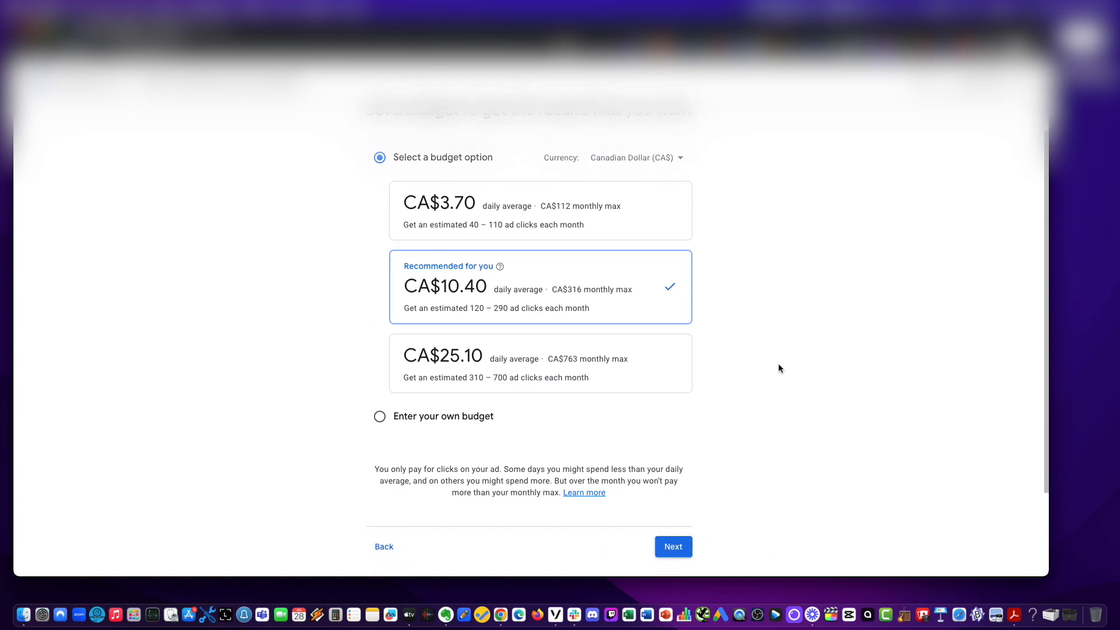
left_click(673, 548)
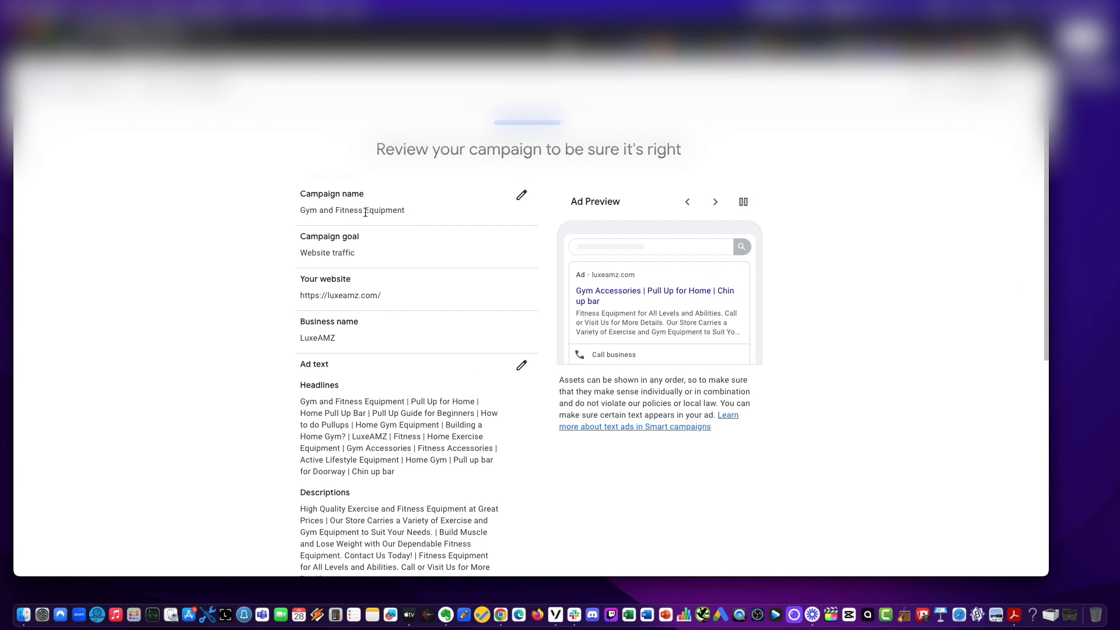
Rename the campaign as Pull Up Bar.
left_click(522, 196)
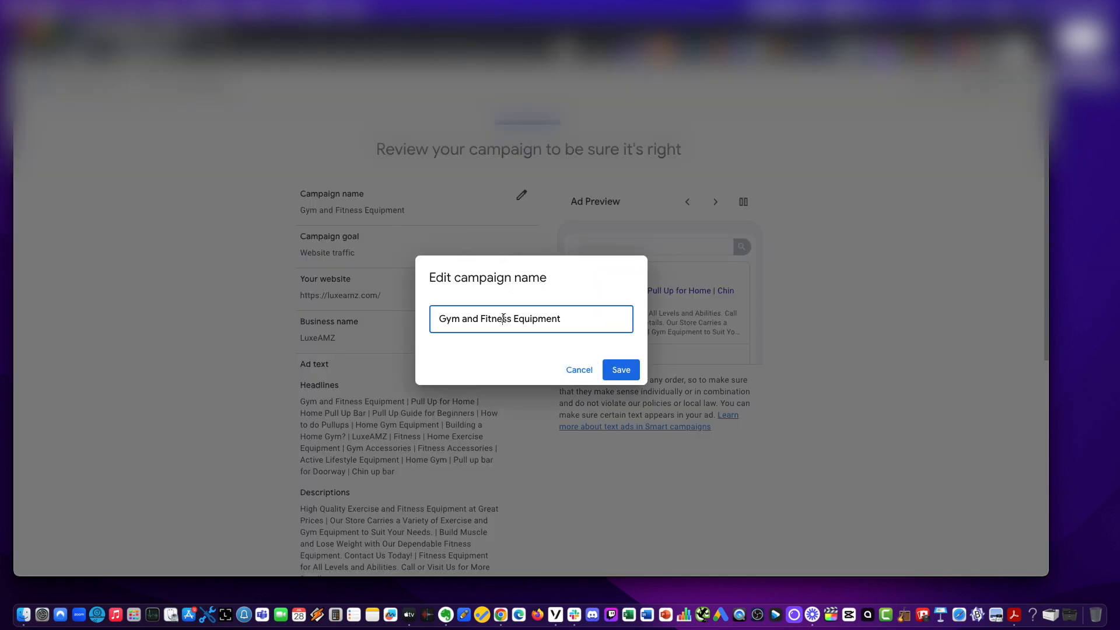
triple_click(503, 318)
type("Pull Up Bar")
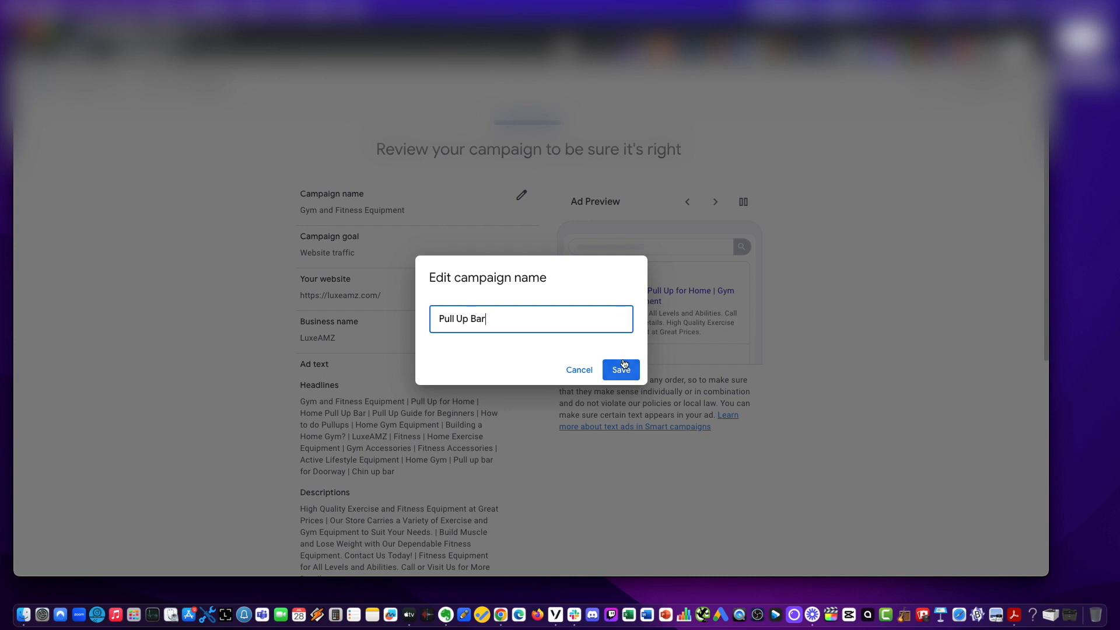
key("super+a")
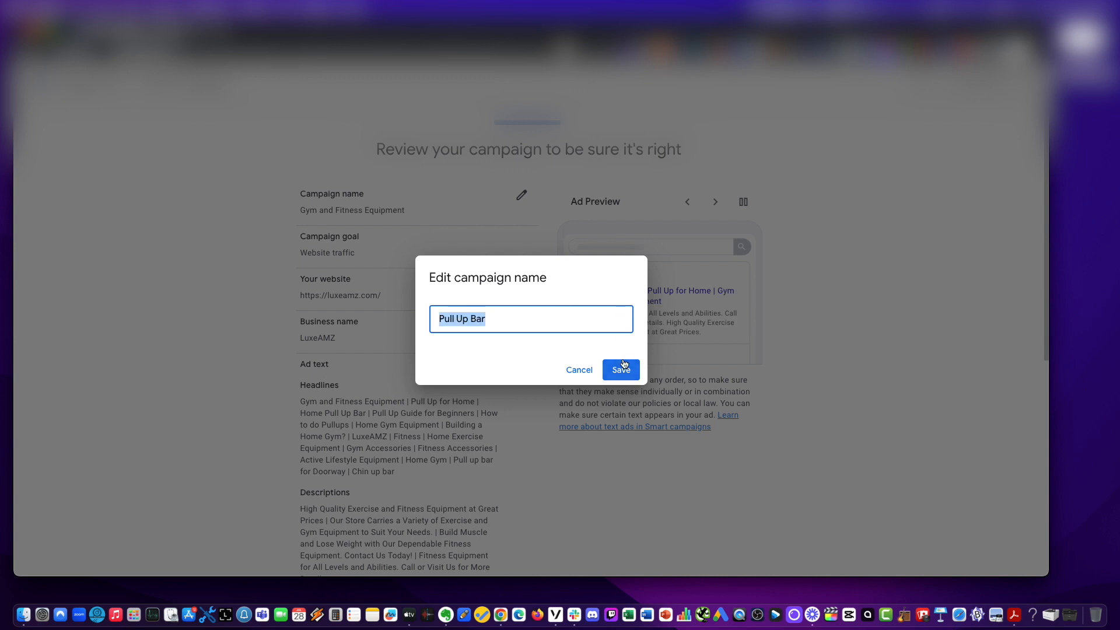
left_click(622, 367)
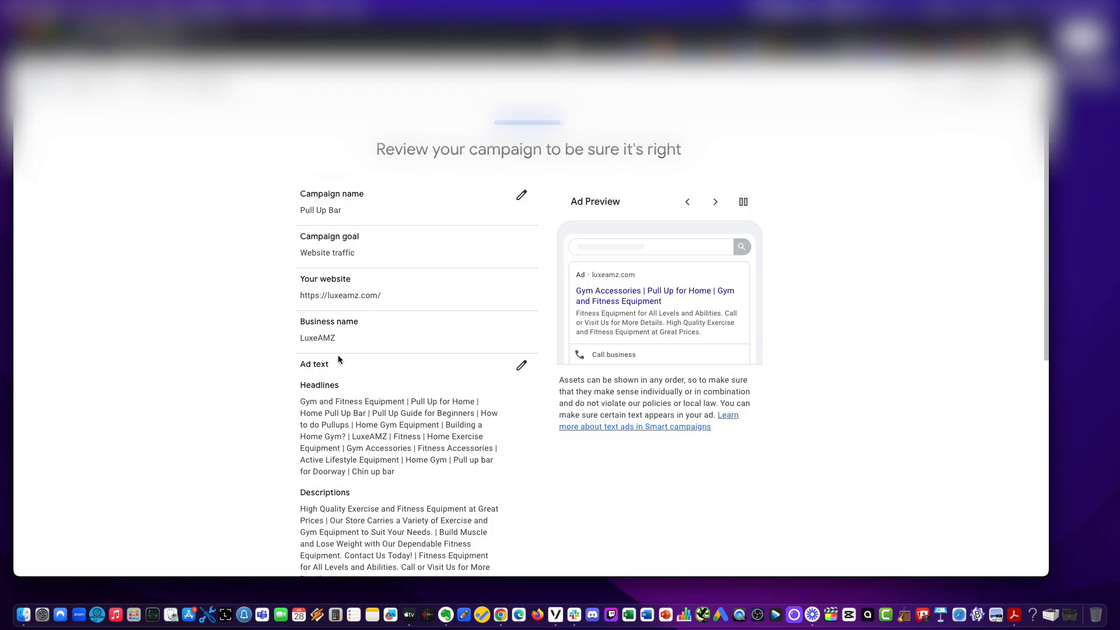
Accept the campaign review and continue to the payment info page.
scroll(338, 355, "down", 10)
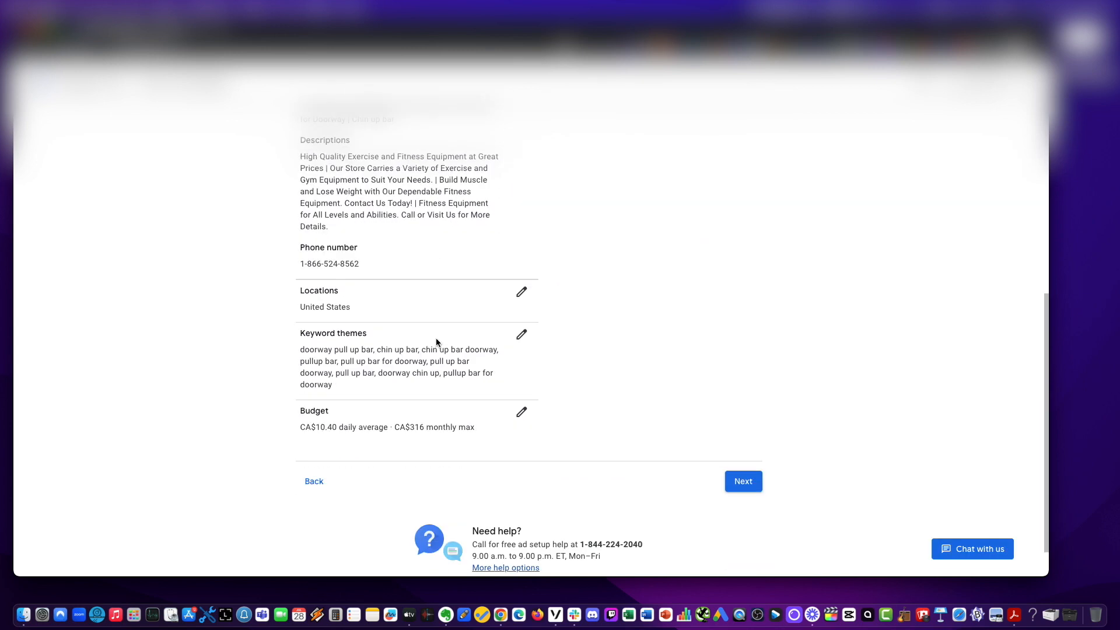
left_click(740, 438)
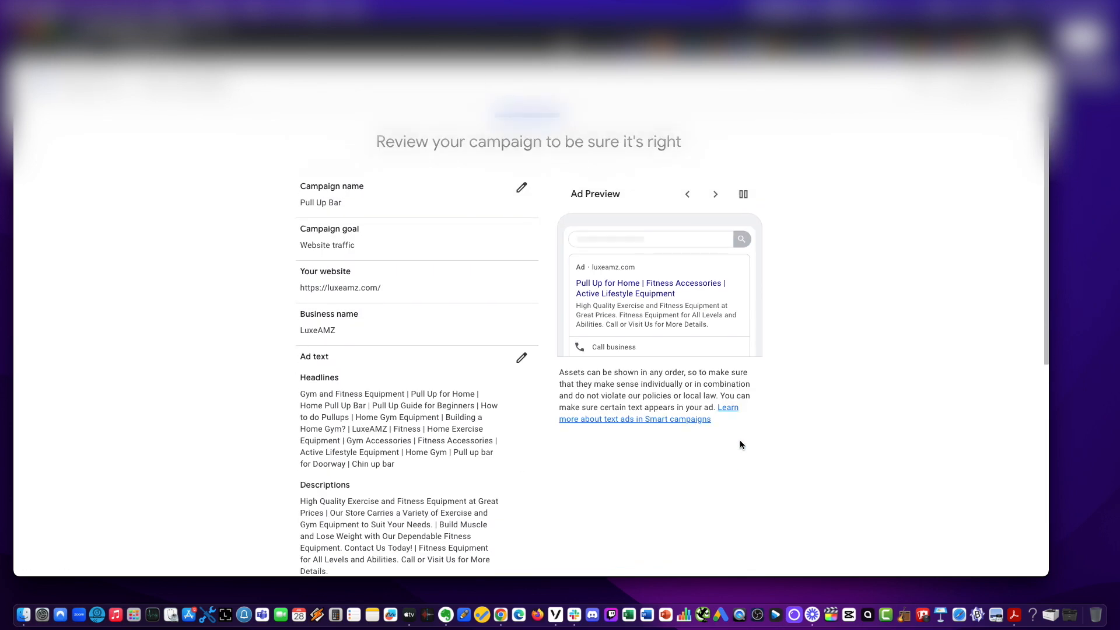
scroll(739, 445, "down", 10)
left_click(740, 437)
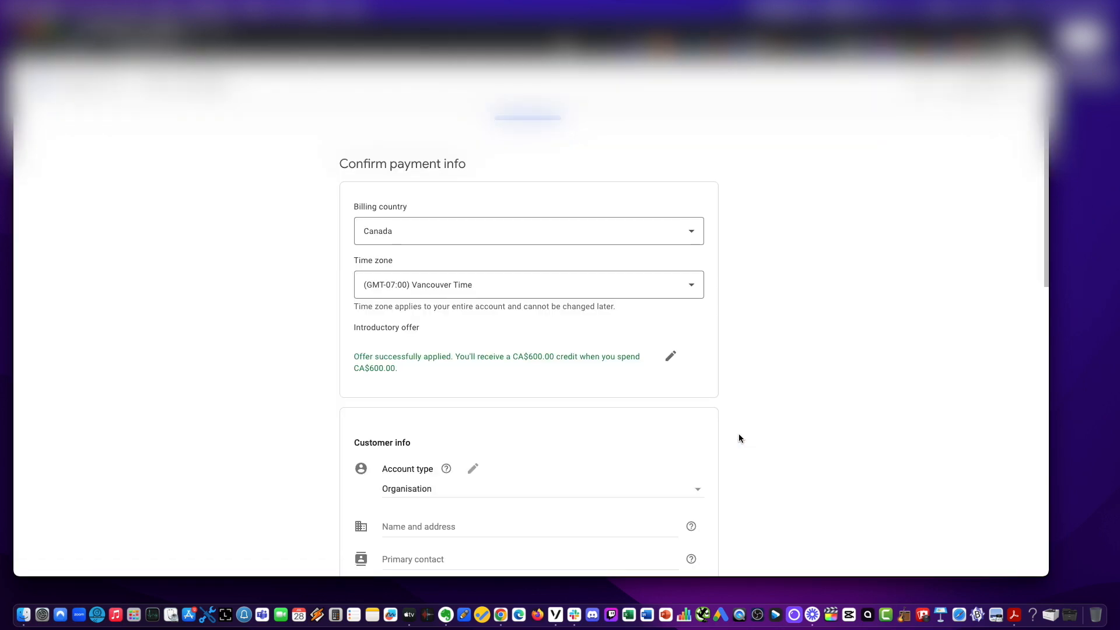
Look through the payment info page's billing, customer info, payment method and terms sections.
scroll(738, 444, "down", 6)
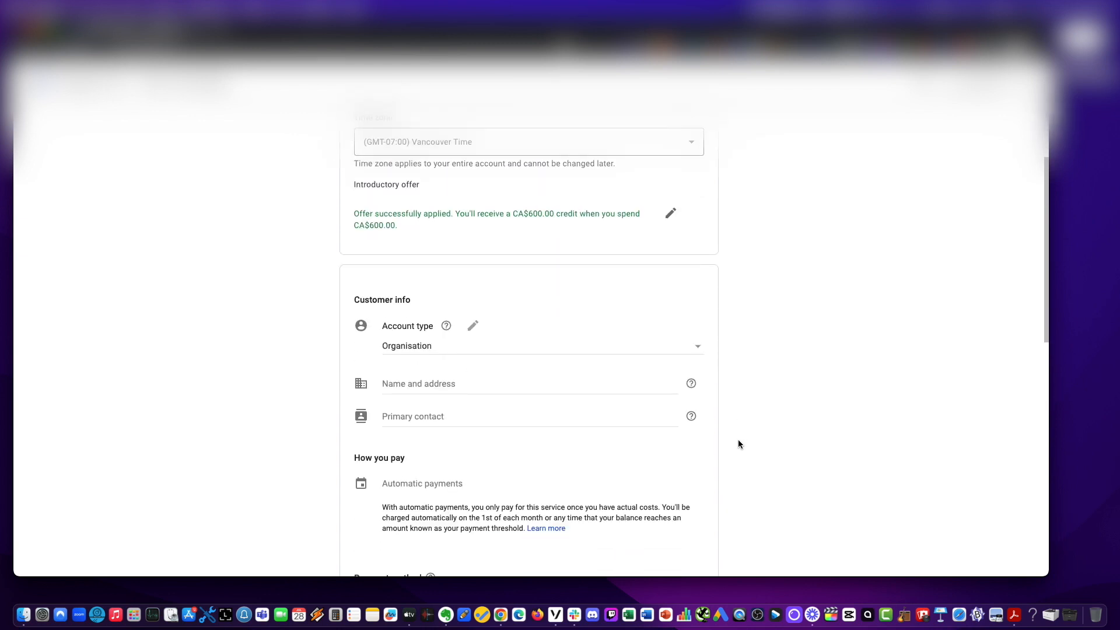
scroll(738, 444, "down", 3)
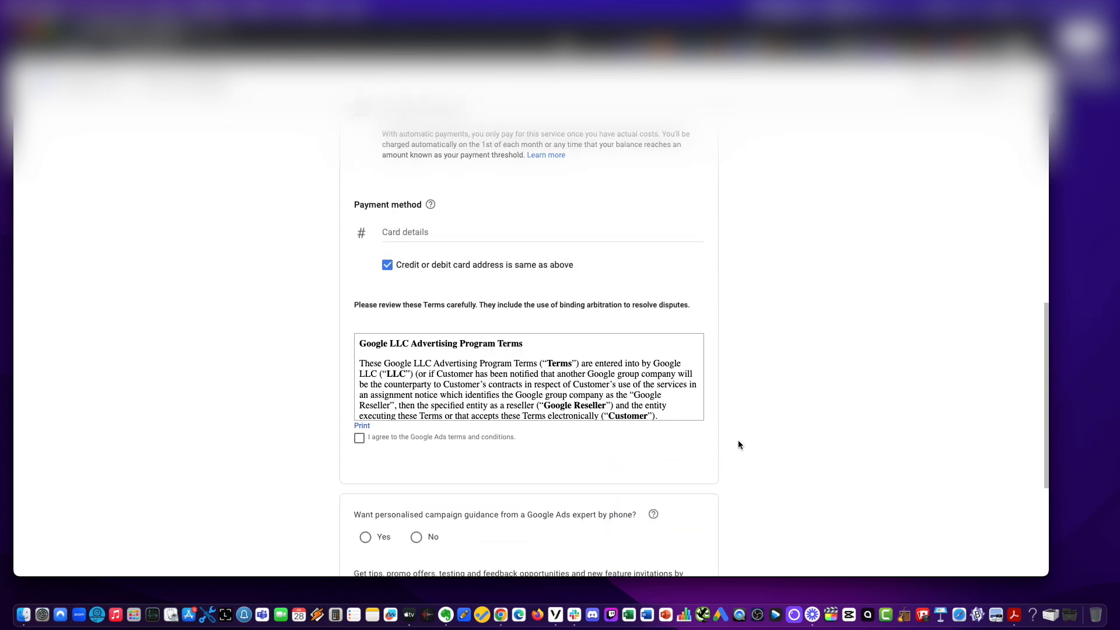
scroll(738, 444, "down", 4)
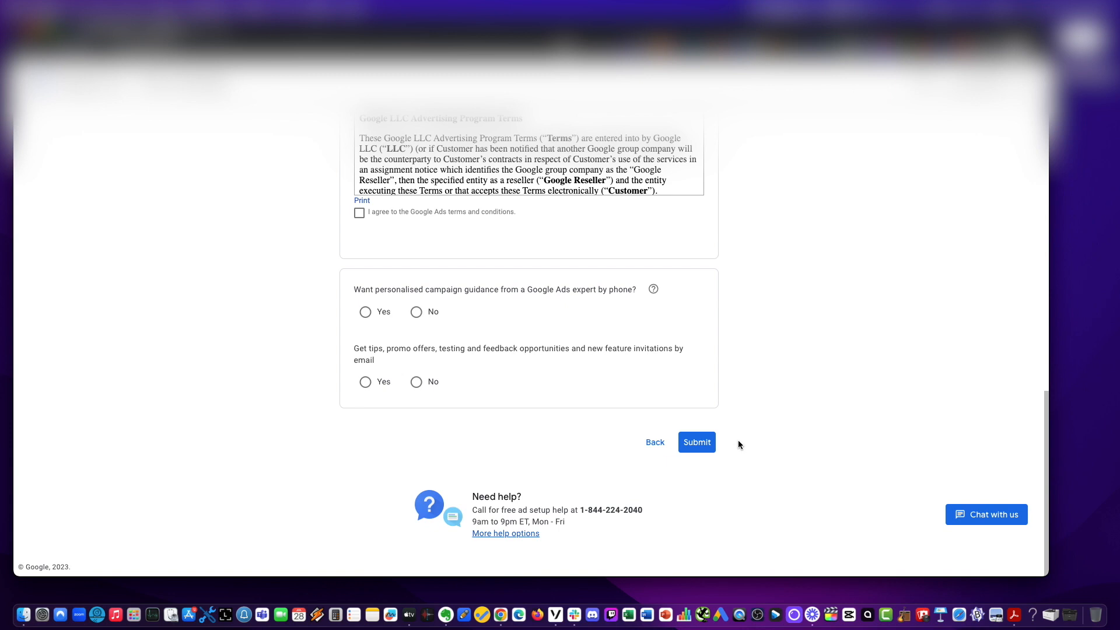
scroll(738, 444, "up", 13)
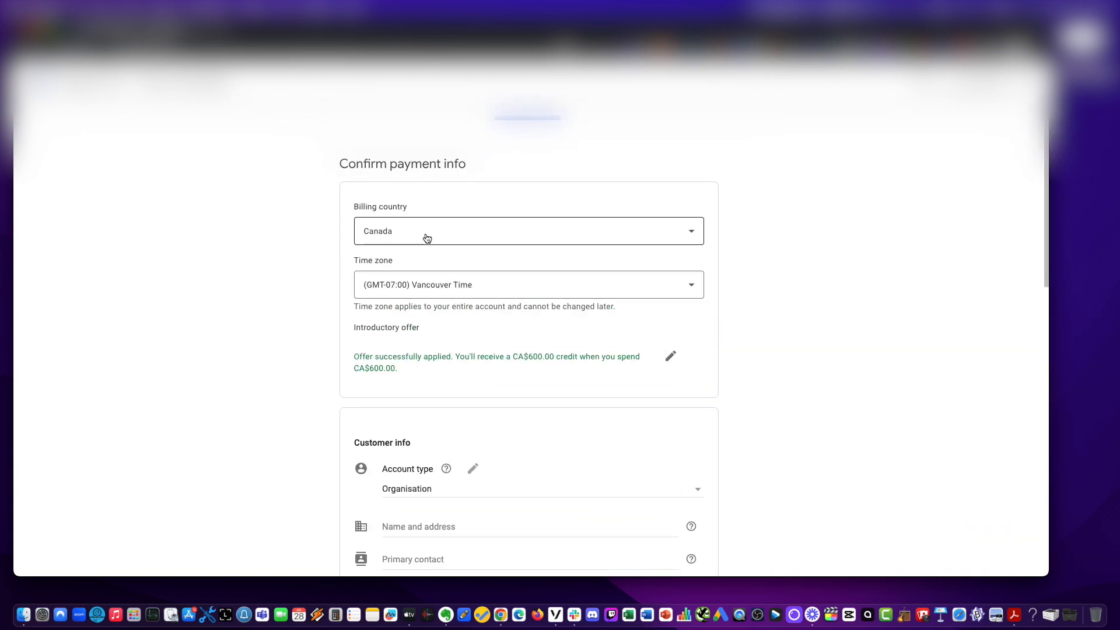
scroll(600, 302, "down", 3)
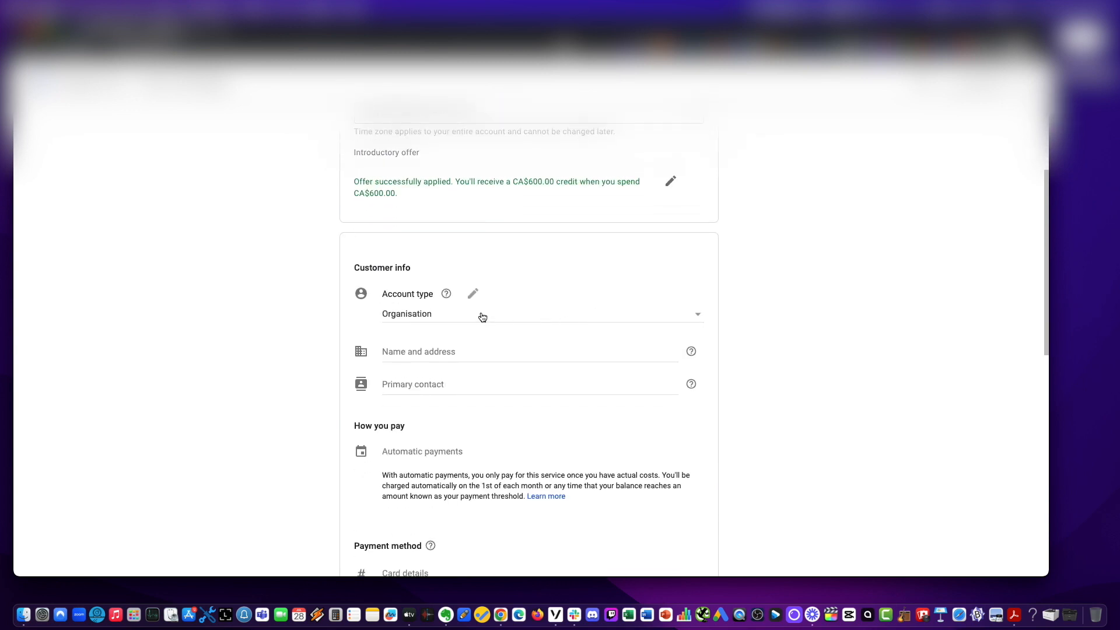
scroll(537, 342, "down", 5)
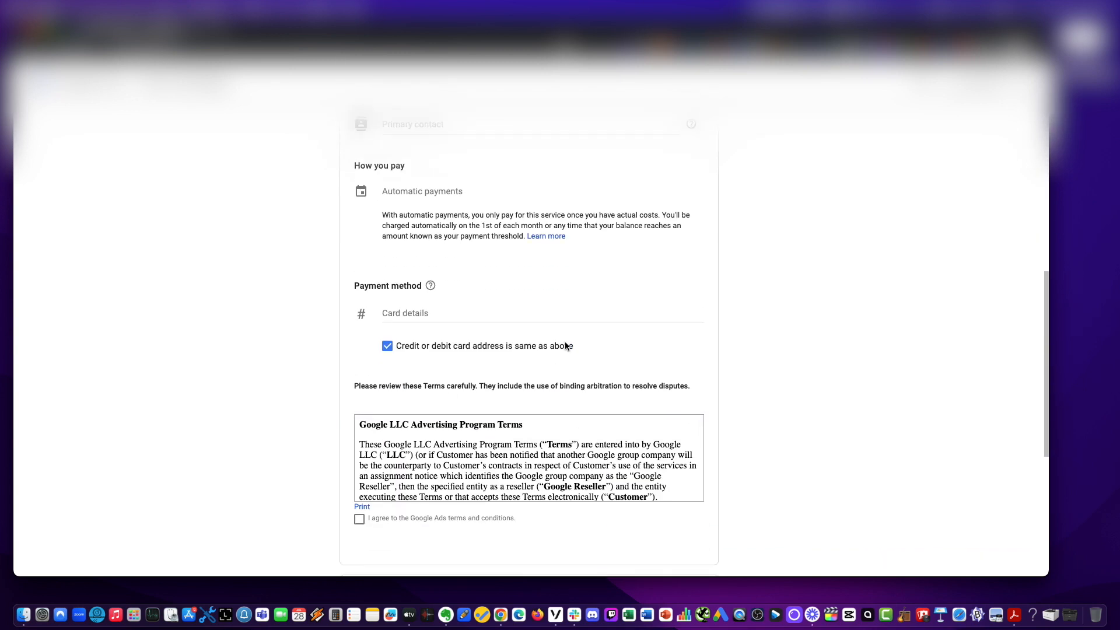
scroll(565, 346, "down", 8)
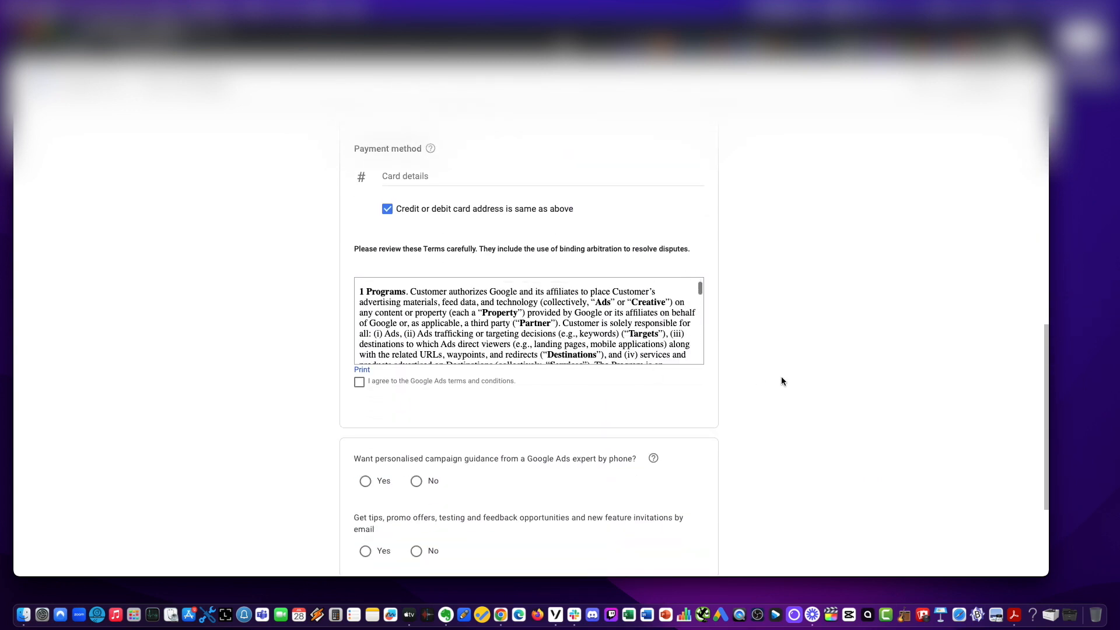
scroll(801, 399, "down", 3)
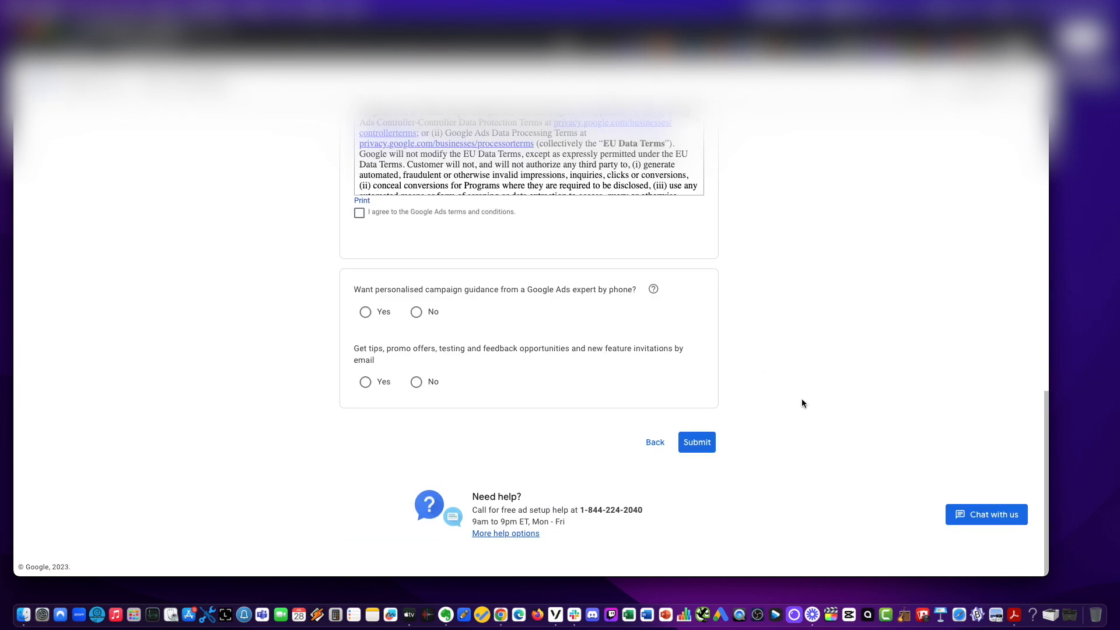
scroll(761, 366, "up", 10)
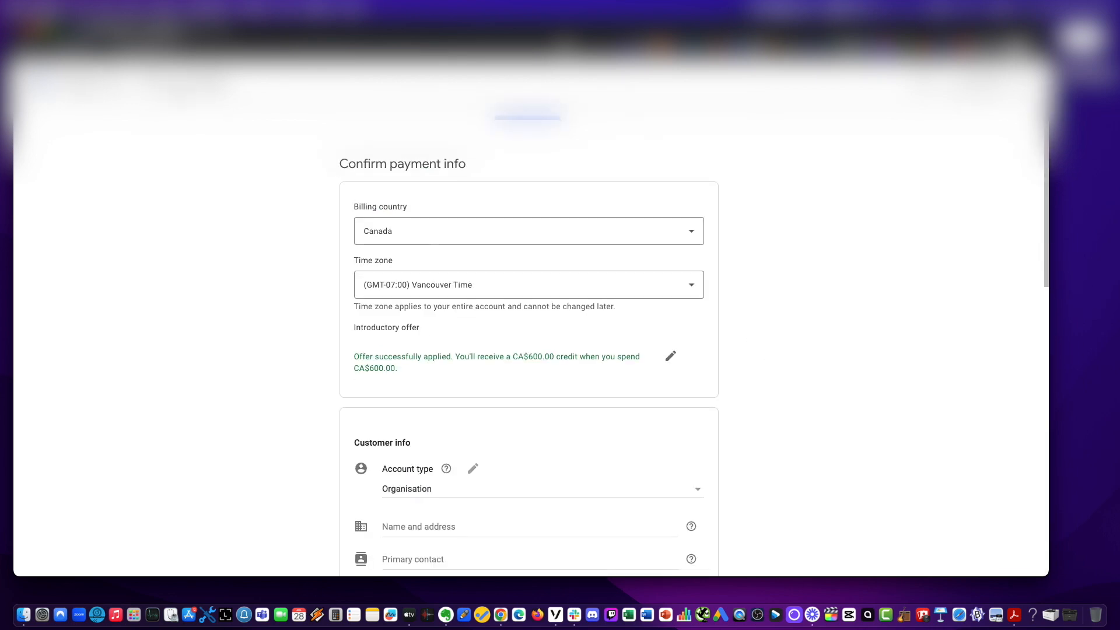
right_click(67, 91)
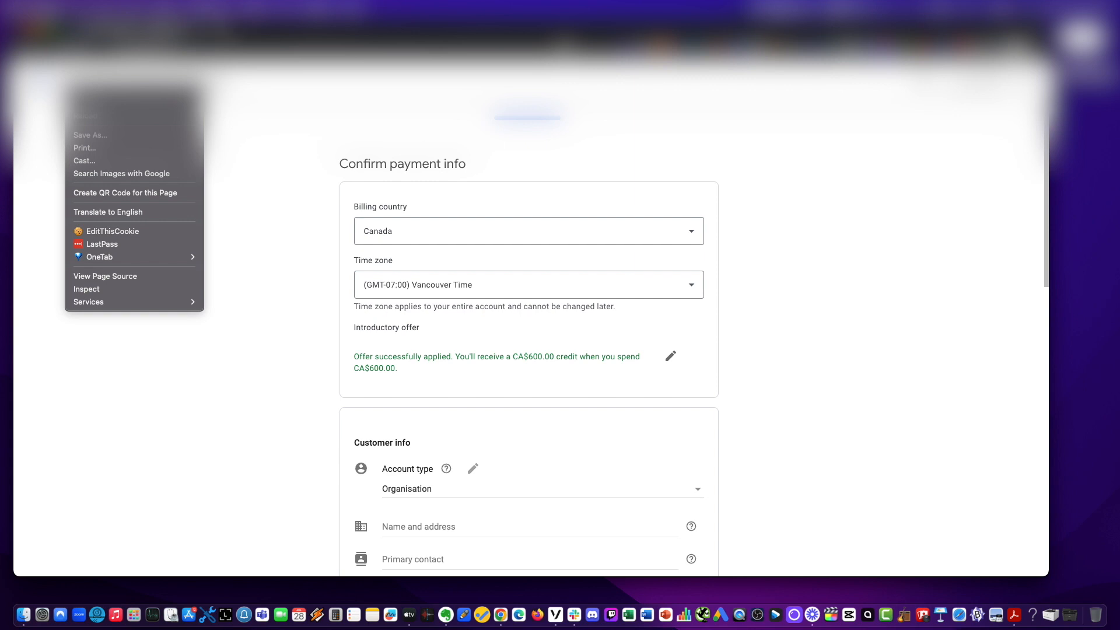
key("Escape")
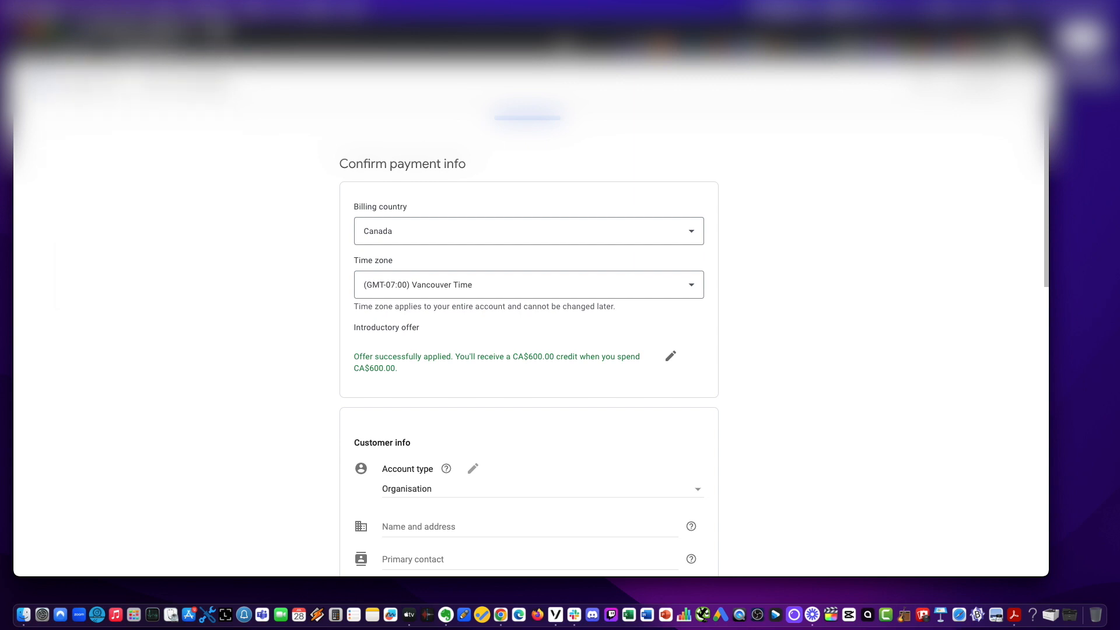
In a new tab, search for Google Ads and open the Google Ads home page from the results.
key("super+t")
type("google")
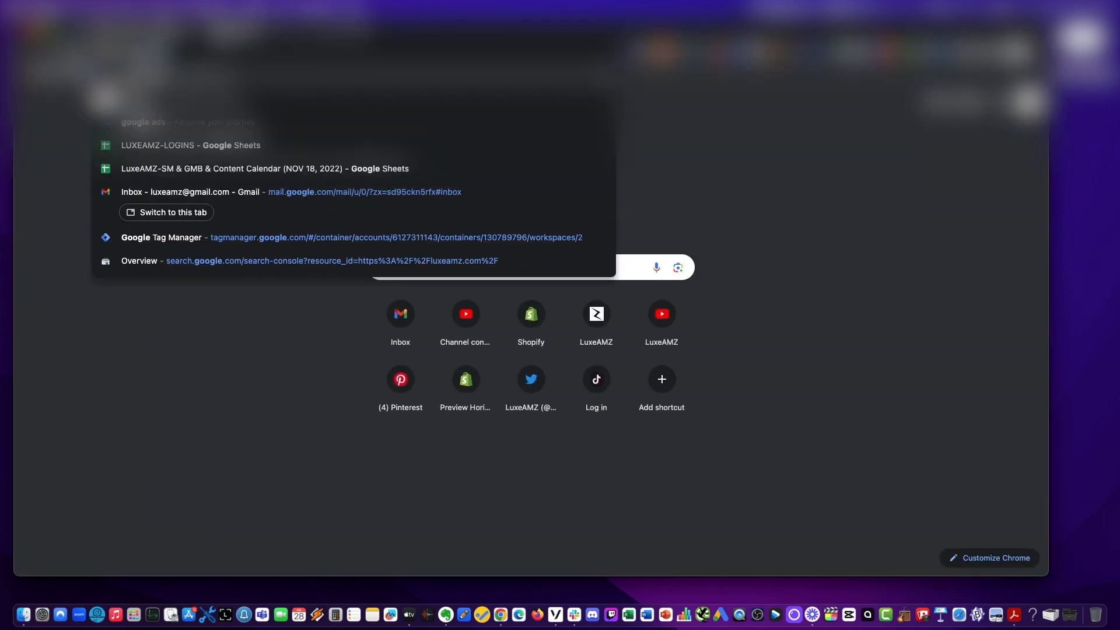
key("Return")
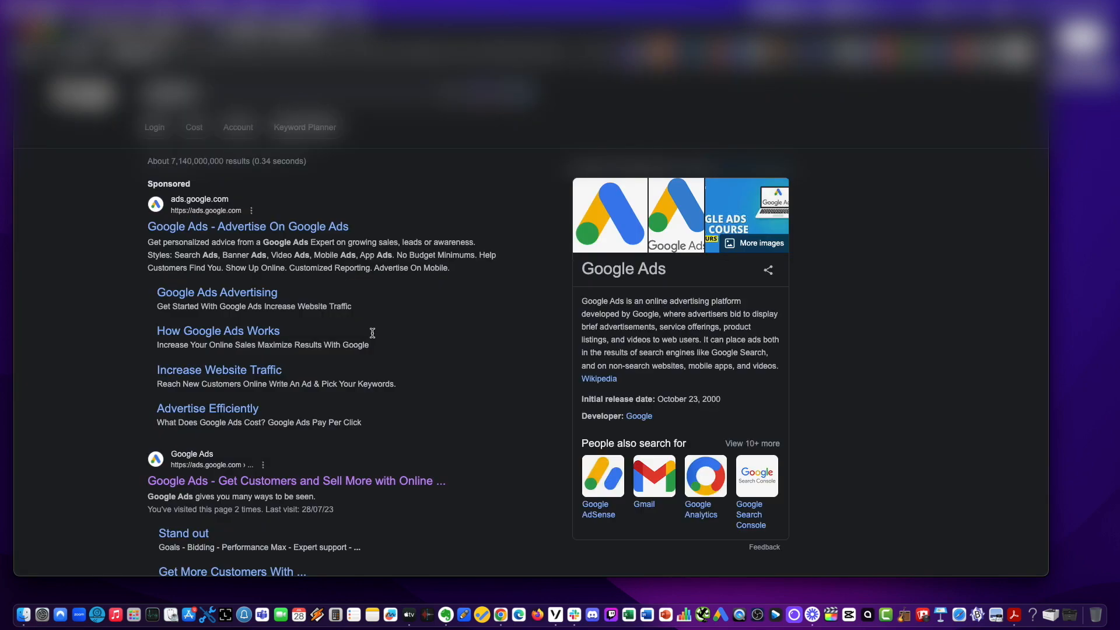
left_click(233, 484)
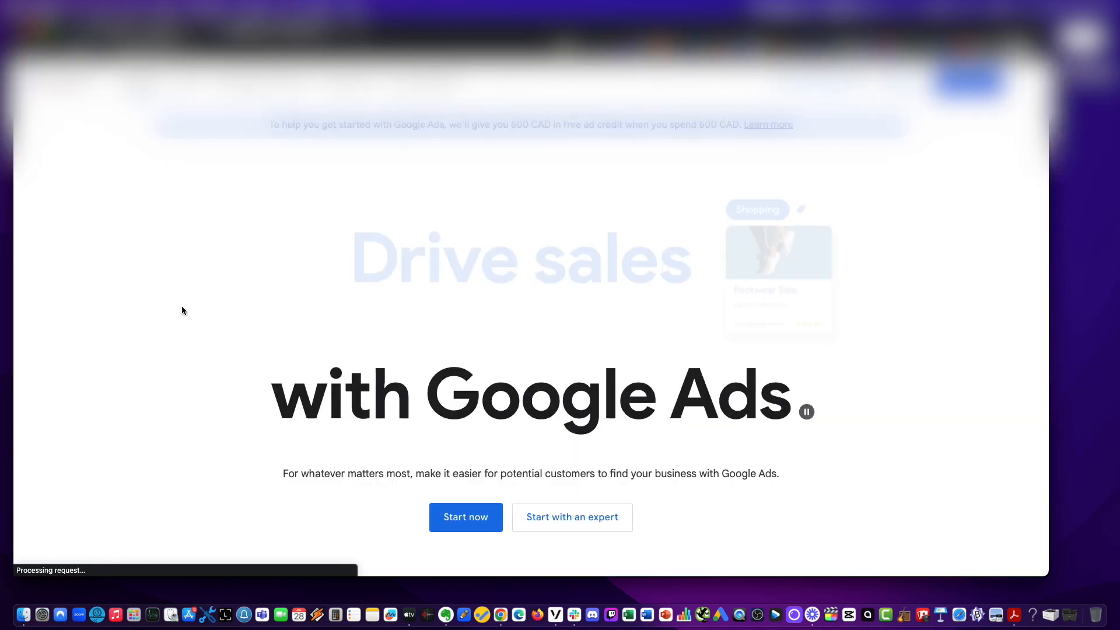